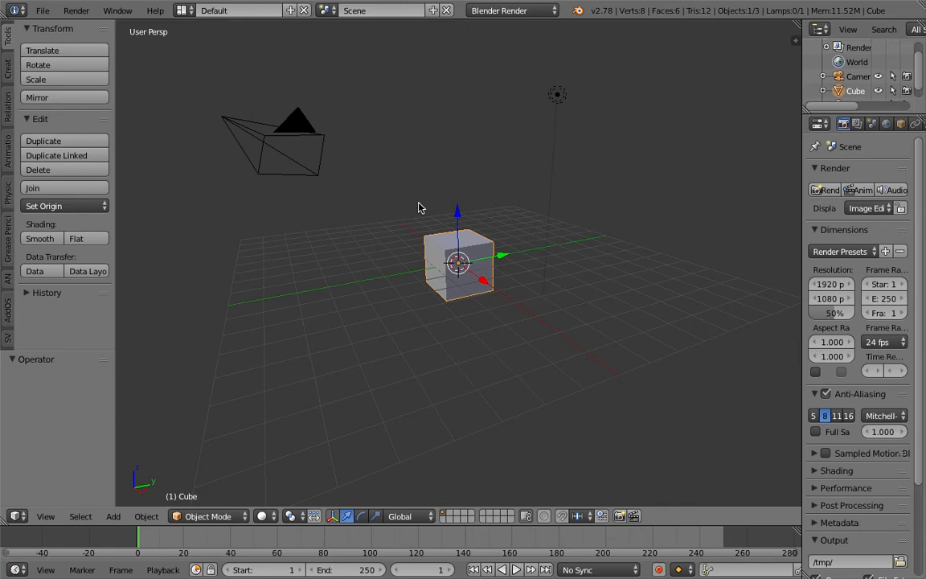
Save the scene to the Desktop as ANSV_particle_tracing_one_001
{"action": "middle_click_drag", "start_coordinate": [424, 211], "coordinate": [420, 233]}
{"action": "left_click", "coordinate": [42, 9]}
{"action": "left_click", "coordinate": [69, 136]}
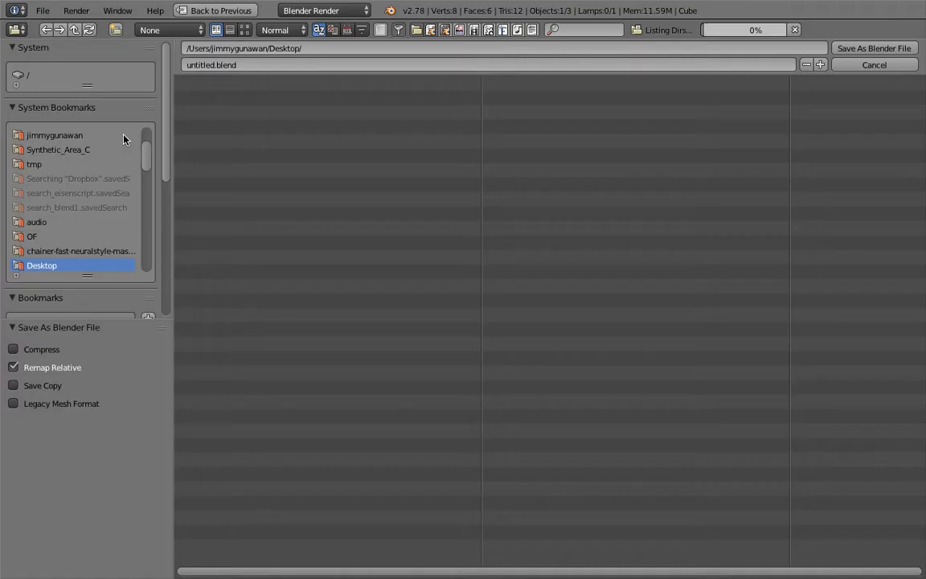
{"action": "type", "text": "ANSV_particle_tracing_one_001"}
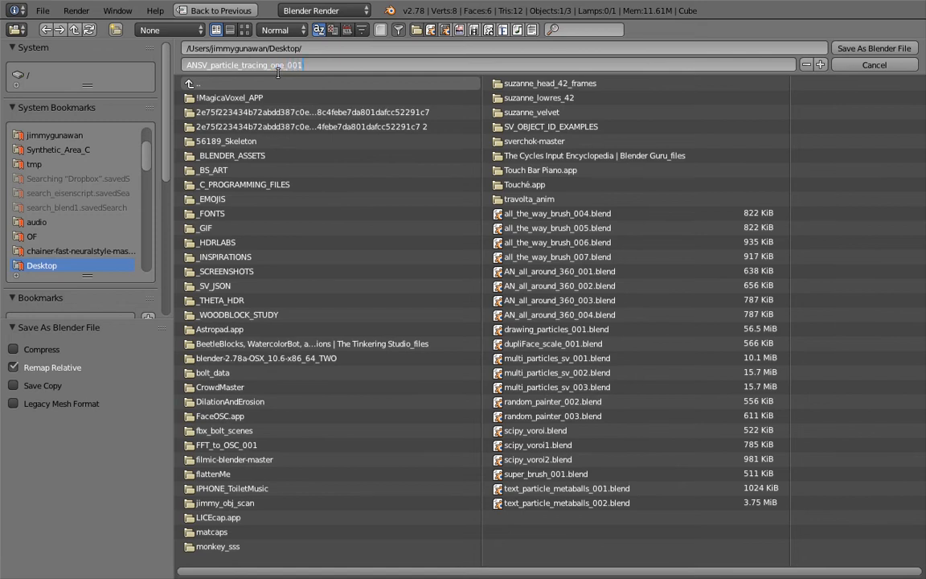
{"action": "key", "text": "Return"}
{"action": "left_click", "coordinate": [897, 50]}
Switch to the Compositing screen layout and enlarge the 3D view by shrinking the node editor
{"action": "middle_click_drag", "start_coordinate": [467, 257], "coordinate": [328, 125]}
{"action": "left_click", "coordinate": [182, 10]}
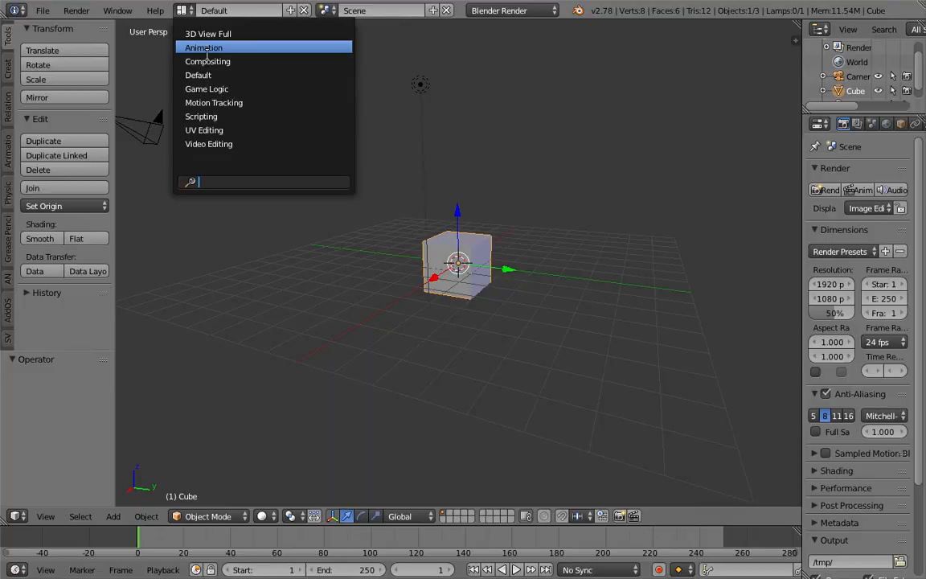
{"action": "left_click", "coordinate": [207, 61]}
{"action": "left_click_drag", "start_coordinate": [543, 348], "coordinate": [530, 214]}
Move the lamp and the camera to layer 2, leaving the cube selected
{"action": "middle_click_drag", "start_coordinate": [548, 289], "coordinate": [634, 356]}
{"action": "scroll", "coordinate": [634, 356], "scroll_direction": "down", "scroll_amount": 3}
{"action": "right_click", "coordinate": [597, 319]}
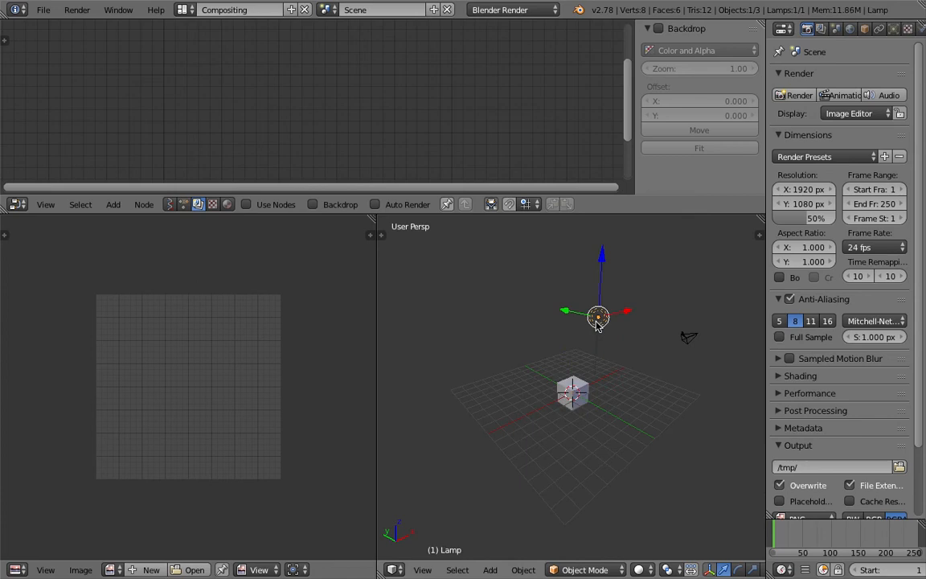
{"action": "right_click", "coordinate": [702, 343], "text": "shift"}
{"action": "key", "text": "m"}
{"action": "key", "text": "2"}
{"action": "left_click", "coordinate": [578, 270]}
{"action": "right_click", "coordinate": [580, 384]}
{"action": "scroll", "coordinate": [579, 384], "scroll_direction": "up", "scroll_amount": 1}
{"action": "scroll", "coordinate": [568, 341], "scroll_direction": "up", "scroll_amount": 2}
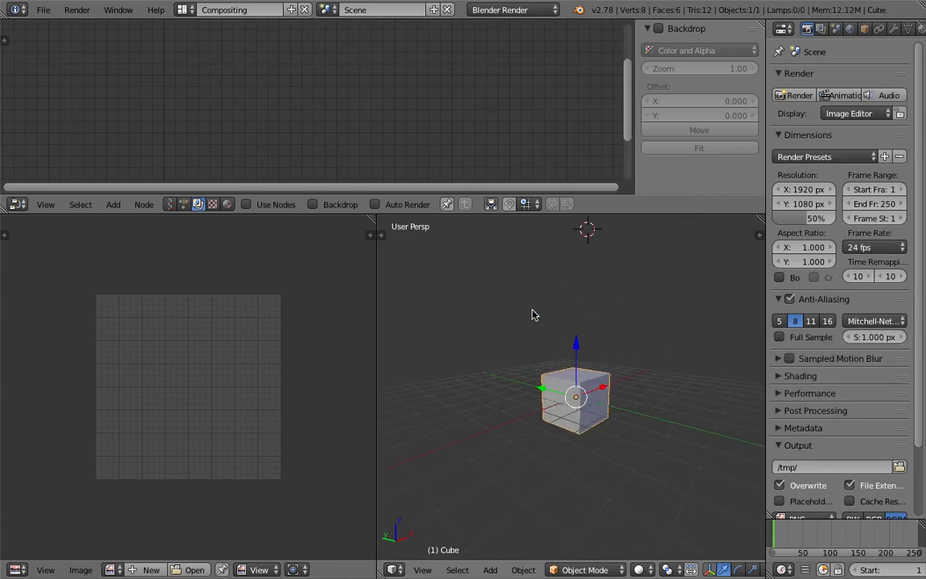
Make the node editor taller, switch it to the Sverchok node tree type, and widen the properties area
{"action": "left_click_drag", "start_coordinate": [496, 213], "coordinate": [496, 245]}
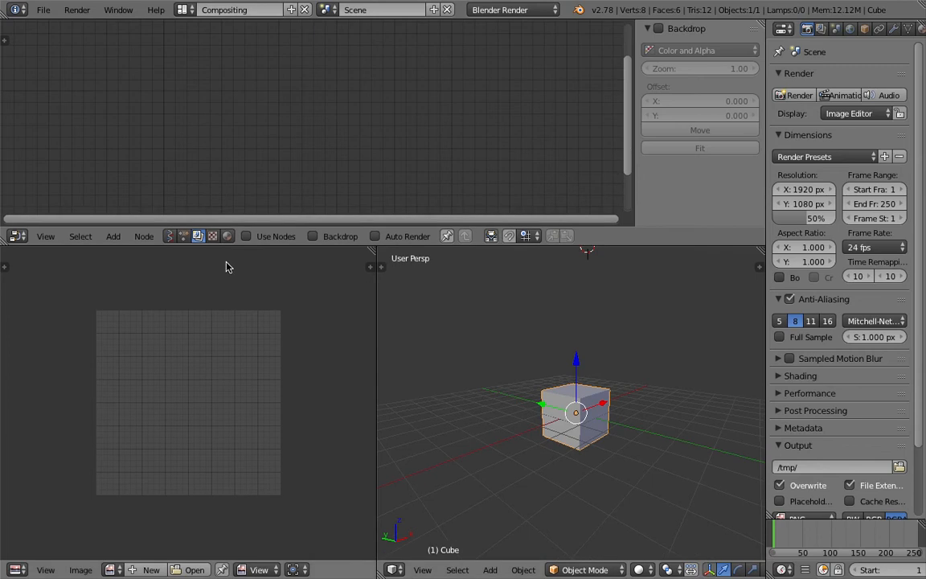
{"action": "left_click", "coordinate": [169, 237]}
{"action": "middle_click_drag", "start_coordinate": [643, 442], "coordinate": [499, 358]}
{"action": "middle_click_drag", "start_coordinate": [552, 342], "coordinate": [560, 374]}
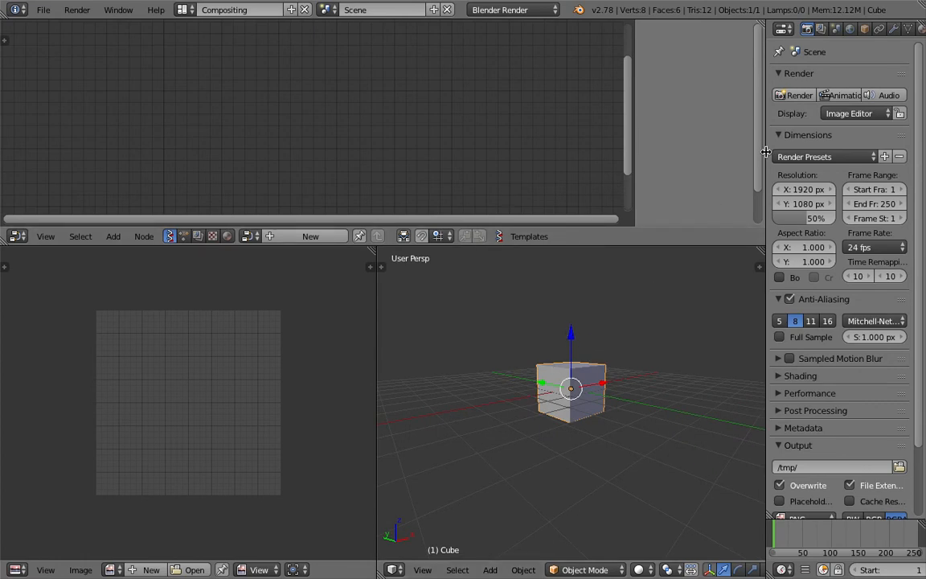
{"action": "left_click_drag", "start_coordinate": [767, 139], "coordinate": [659, 138]}
Add a new particle system to the cube and merge the image editor's area into the 3D view
{"action": "left_click", "coordinate": [842, 30]}
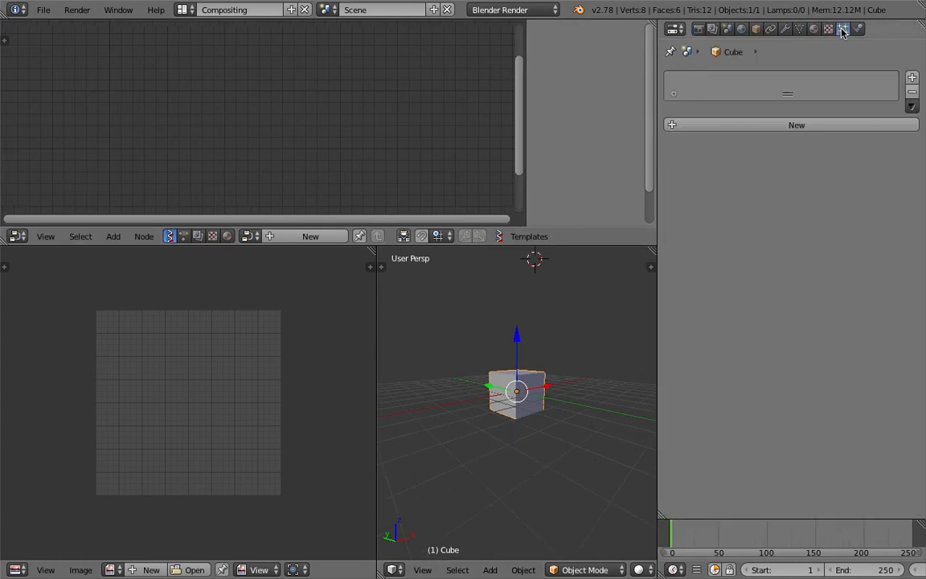
{"action": "left_click", "coordinate": [808, 125]}
{"action": "left_click_drag", "start_coordinate": [383, 254], "coordinate": [233, 287]}
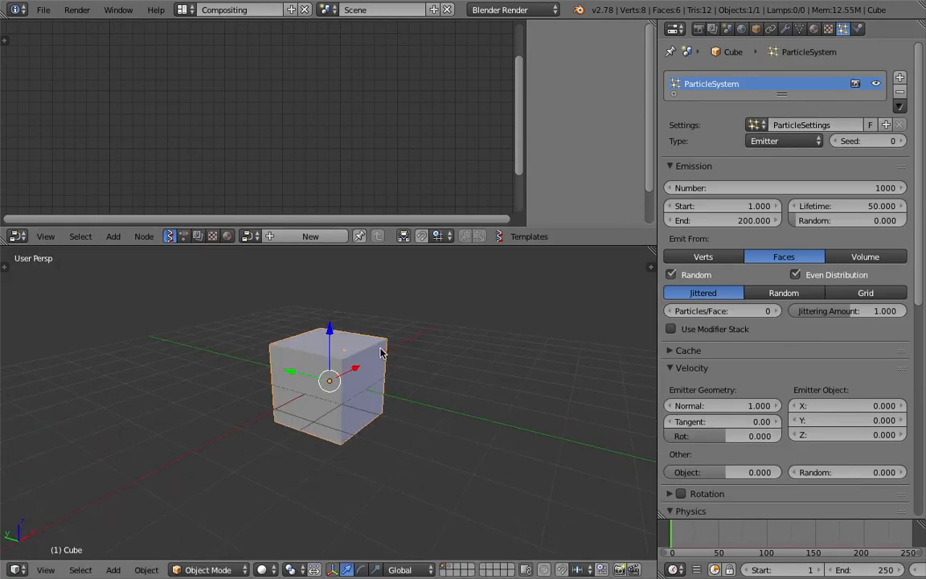
Show the cube in wireframe and play the animation to examine how its particles are emitted
{"action": "key", "text": "z"}
{"action": "scroll", "coordinate": [842, 573], "scroll_direction": "down", "scroll_amount": 6}
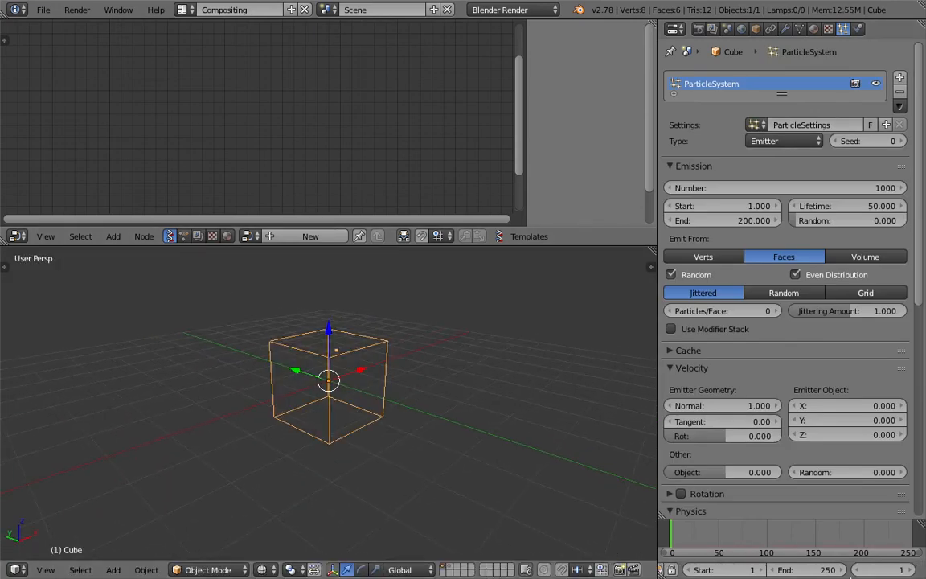
{"action": "left_click", "coordinate": [848, 570]}
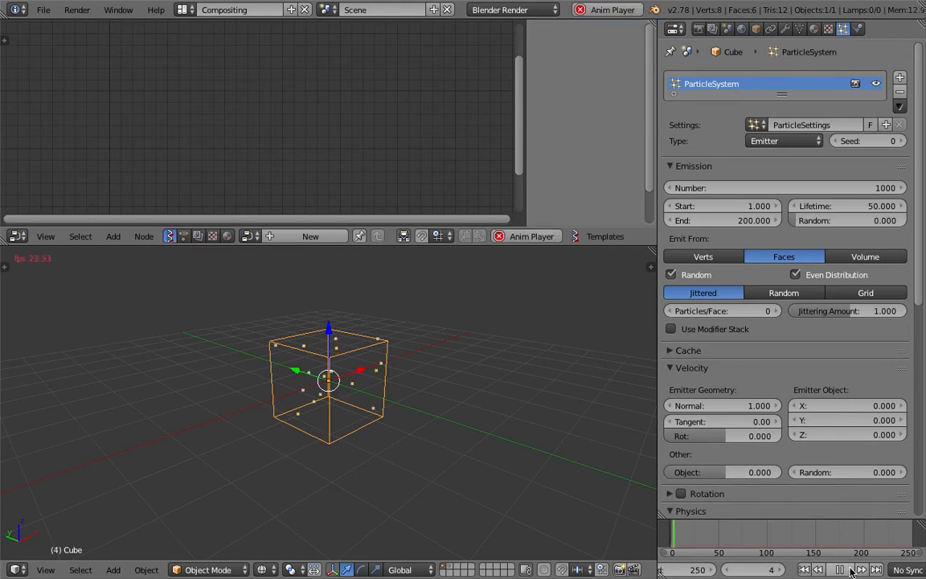
{"action": "left_click", "coordinate": [844, 570]}
{"action": "middle_click_drag", "start_coordinate": [260, 400], "coordinate": [248, 378]}
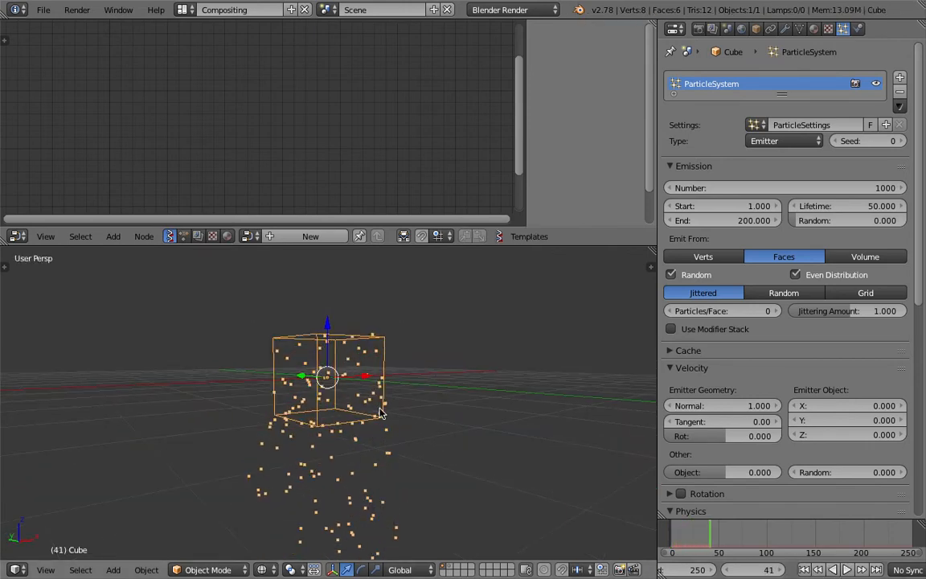
{"action": "middle_click_drag", "start_coordinate": [380, 411], "coordinate": [600, 321]}
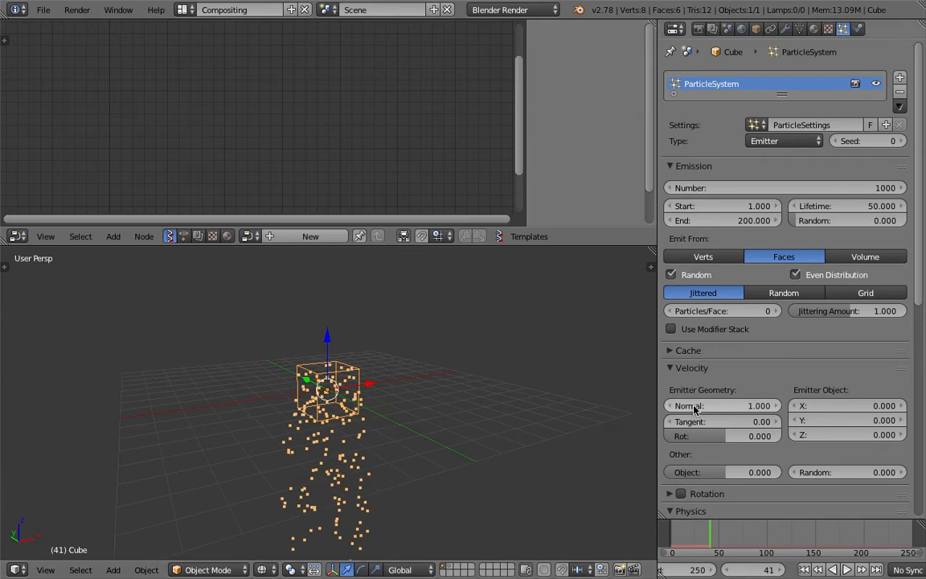
Set the particles' normal emitter velocity to 1.940 and replay the simulation from the first frame
{"action": "middle_click_drag", "start_coordinate": [718, 409], "coordinate": [707, 354]}
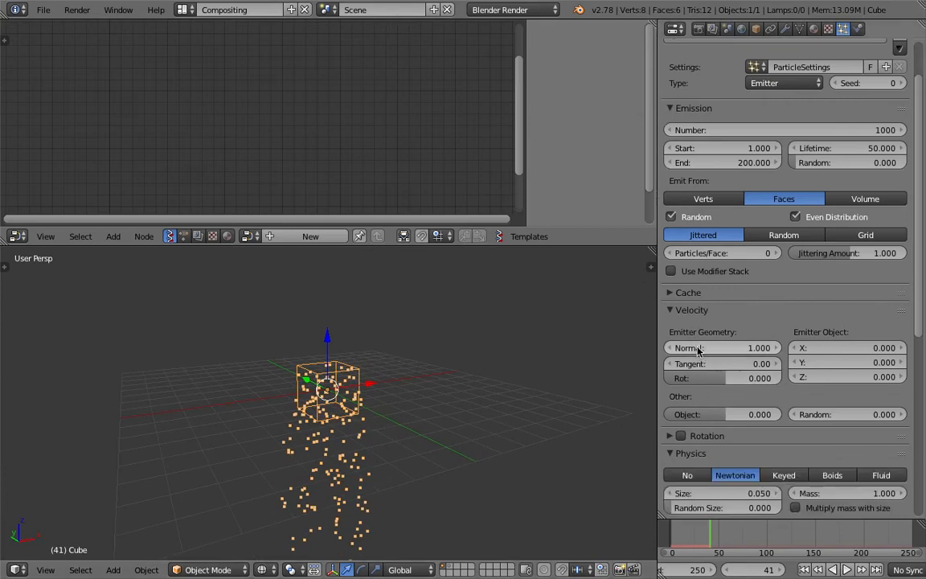
{"action": "left_click_drag", "start_coordinate": [697, 350], "coordinate": [745, 350]}
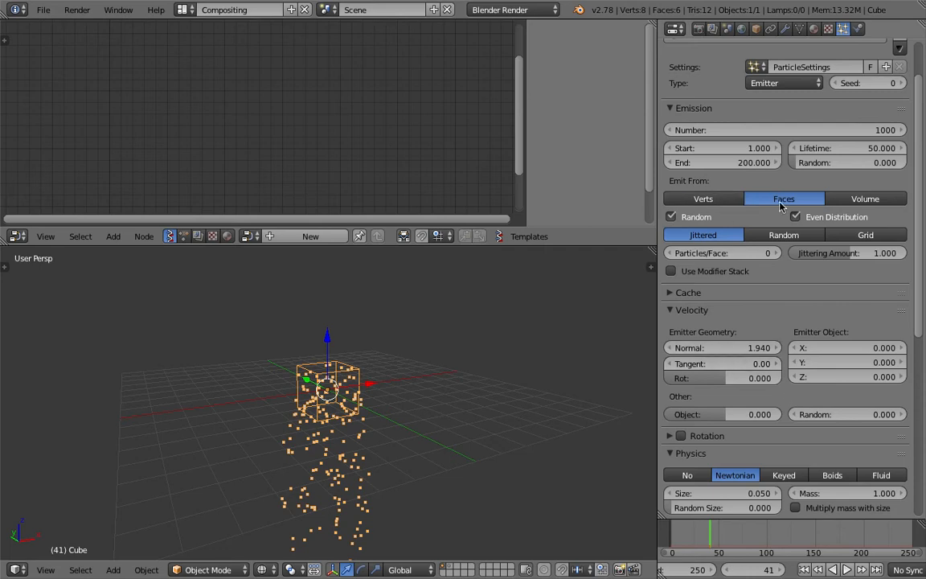
{"action": "left_click", "coordinate": [803, 570]}
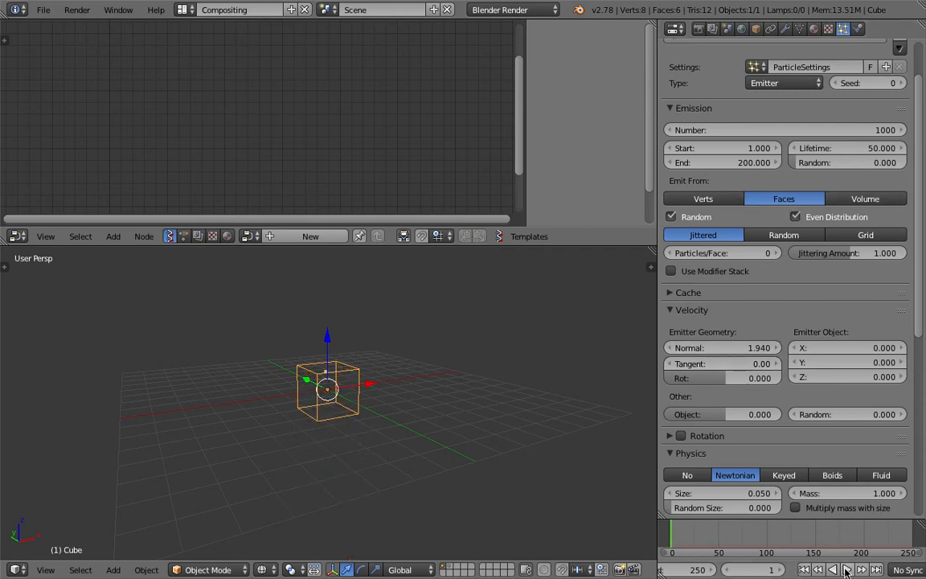
{"action": "left_click", "coordinate": [847, 570]}
{"action": "left_click", "coordinate": [846, 570]}
{"action": "middle_click_drag", "start_coordinate": [440, 460], "coordinate": [472, 465]}
{"action": "middle_click_drag", "start_coordinate": [366, 395], "coordinate": [334, 354]}
Create a new Sverchok node tree in an enlarged node editor and add an Objects in mk2 node
{"action": "left_click_drag", "start_coordinate": [388, 245], "coordinate": [393, 282]}
{"action": "middle_click_drag", "start_coordinate": [338, 394], "coordinate": [376, 419]}
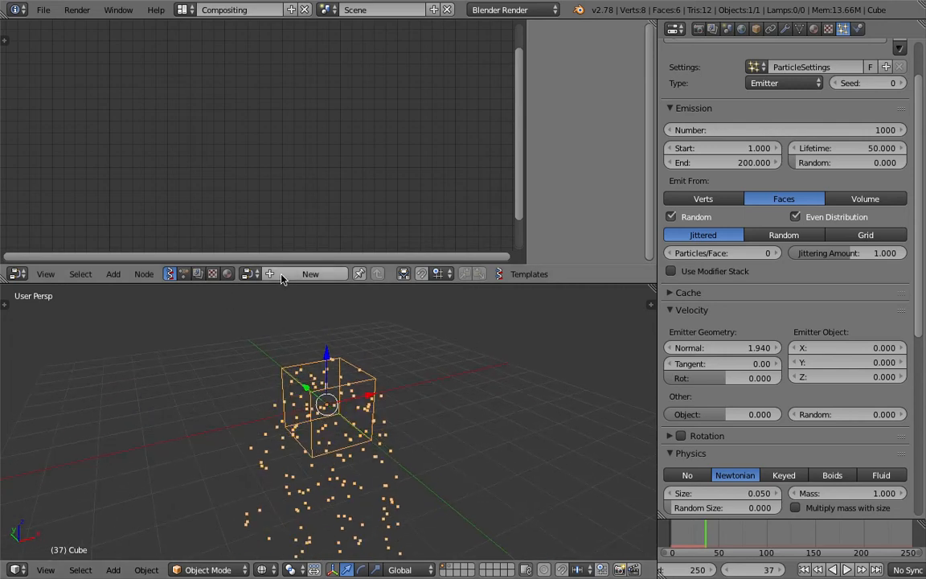
{"action": "left_click", "coordinate": [306, 274]}
{"action": "key", "text": "alt+space"}
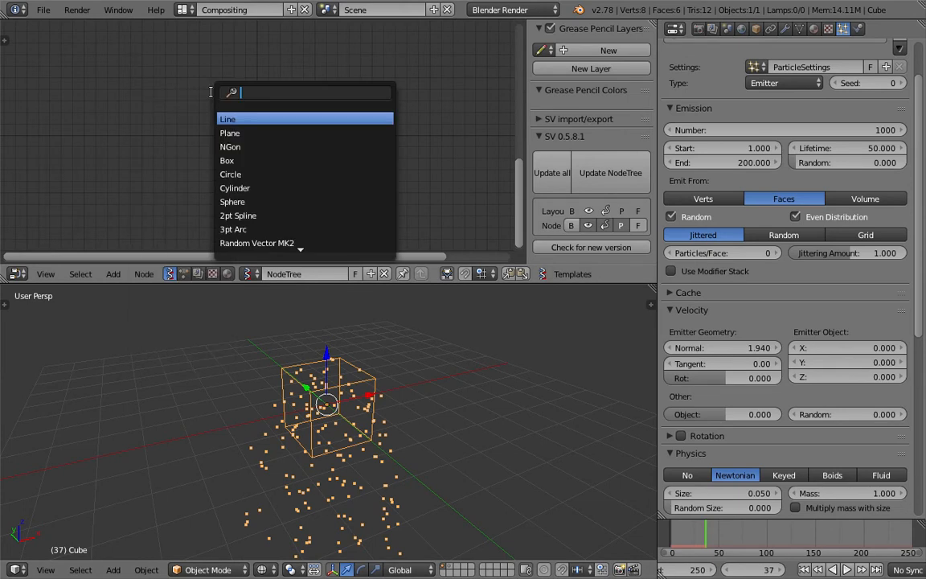
{"action": "type", "text": "bmobj"}
{"action": "key", "text": "ctrl+a"}
{"action": "type", "text": "obj"}
{"action": "key", "text": "Down"}
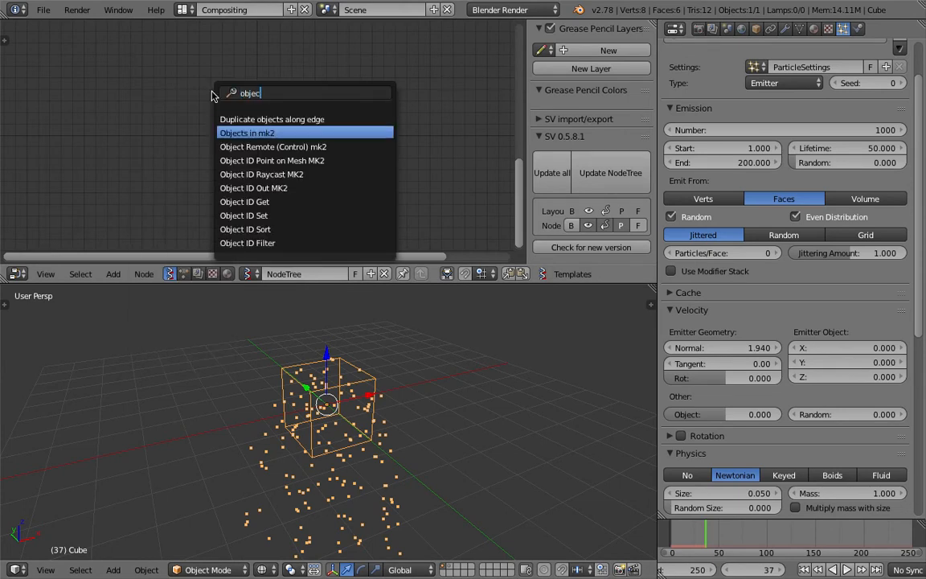
{"action": "key", "text": "Return"}
{"action": "left_click", "coordinate": [112, 76]}
Add a Particles node beside the Objects in mk2 node
{"action": "key", "text": "shift+a"}
{"action": "left_click", "coordinate": [285, 79]}
{"action": "type", "text": "part"}
{"action": "key", "text": "Down"}
{"action": "key", "text": "Return"}
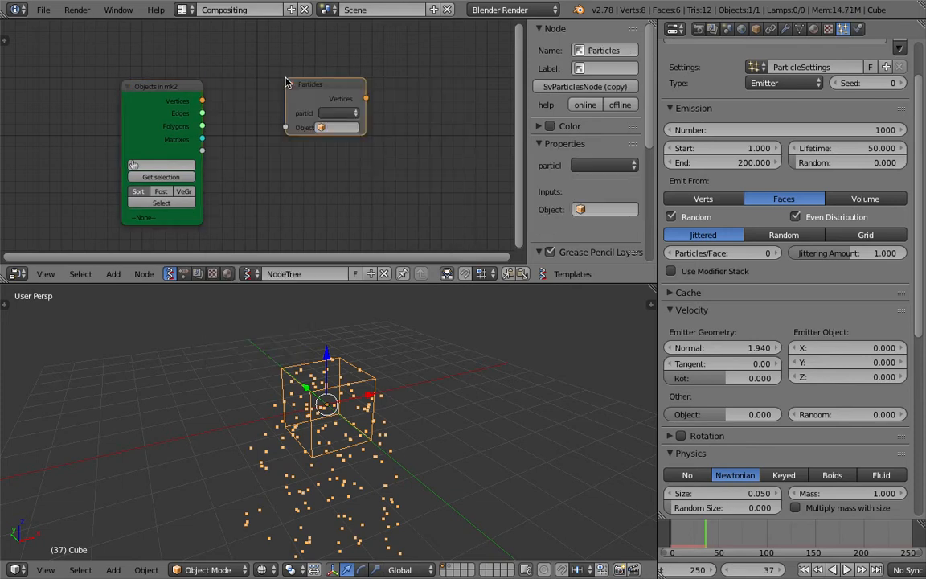
{"action": "left_click", "coordinate": [254, 84]}
Link the object output to the Particles node and load the selected cube into Objects in mk2
{"action": "left_click_drag", "start_coordinate": [203, 151], "coordinate": [280, 139]}
{"action": "left_click_drag", "start_coordinate": [360, 102], "coordinate": [386, 101]}
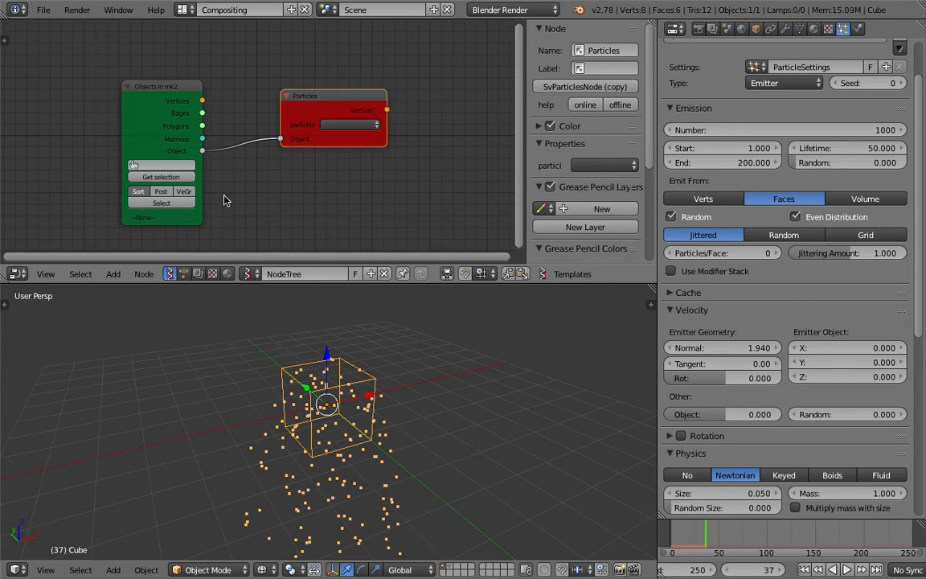
{"action": "left_click", "coordinate": [176, 178]}
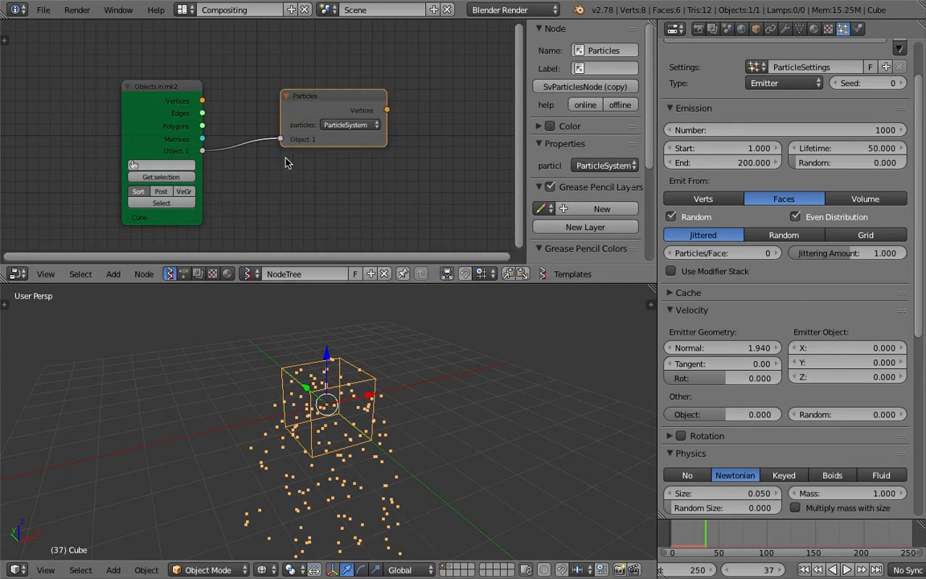
{"action": "middle_click_drag", "start_coordinate": [290, 159], "coordinate": [261, 167]}
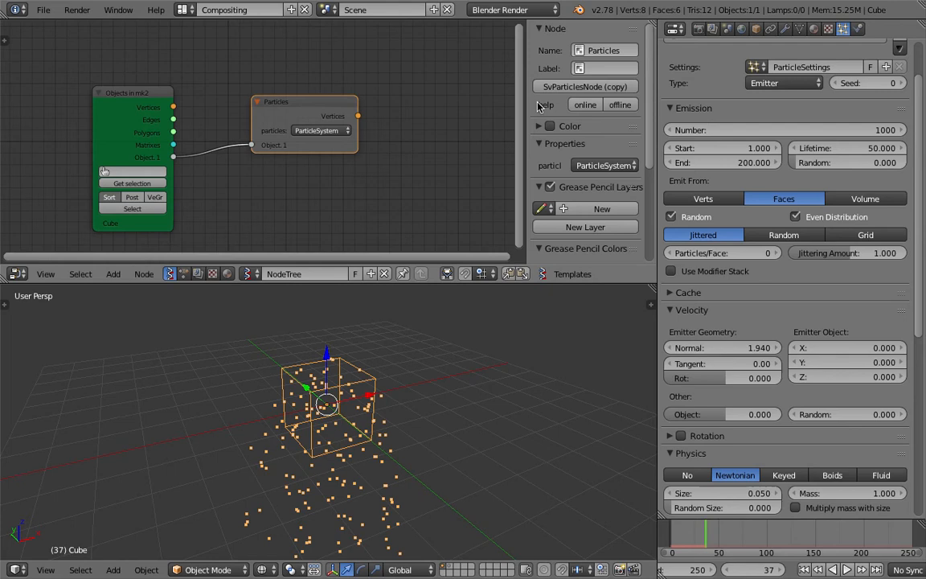
Add a UV Connection node and feed the Particles vertices into its first vertices input
{"action": "key", "text": "n"}
{"action": "key", "text": "space"}
{"action": "type", "text": "uv"}
{"action": "key", "text": "Return"}
{"action": "left_click", "coordinate": [409, 89]}
{"action": "left_click_drag", "start_coordinate": [355, 111], "coordinate": [410, 195]}
{"action": "middle_click_drag", "start_coordinate": [412, 406], "coordinate": [393, 422]}
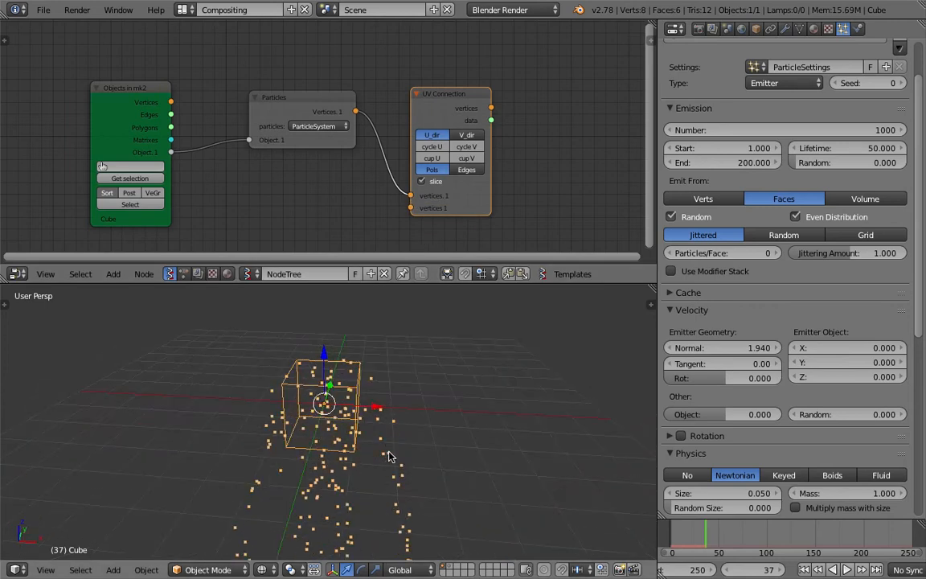
Add a Viewer Draw node and connect the UV Connection vertices to its vertices input
{"action": "middle_click_drag", "start_coordinate": [608, 90], "coordinate": [492, 88]}
{"action": "key", "text": "space"}
{"action": "type", "text": "view"}
{"action": "key", "text": "Return"}
{"action": "left_click", "coordinate": [467, 81]}
{"action": "left_click_drag", "start_coordinate": [374, 106], "coordinate": [465, 164]}
{"action": "mouse_move", "coordinate": [422, 406]}
{"action": "middle_mouse_down"}
{"action": "mouse_move", "coordinate": [435, 416]}
{"action": "mouse_move", "coordinate": [415, 422]}
{"action": "middle_mouse_up"}
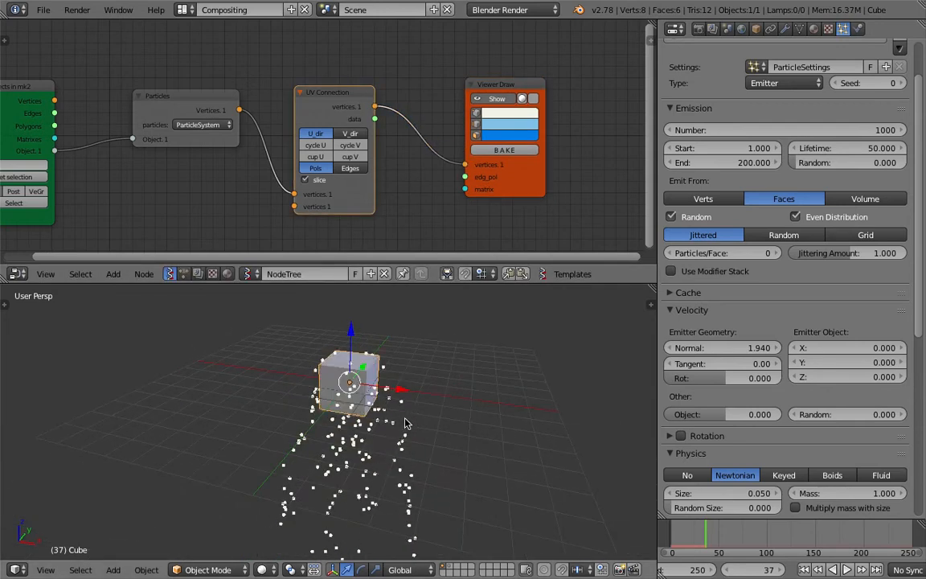
Connect the UV Connection data output to the viewer's edg_pol input and switch the connection type to Edges
{"action": "left_click_drag", "start_coordinate": [375, 118], "coordinate": [464, 177]}
{"action": "mouse_move", "coordinate": [474, 415]}
{"action": "middle_mouse_down"}
{"action": "mouse_move", "coordinate": [463, 355]}
{"action": "mouse_move", "coordinate": [319, 323]}
{"action": "mouse_move", "coordinate": [374, 270]}
{"action": "mouse_move", "coordinate": [305, 367]}
{"action": "mouse_move", "coordinate": [450, 352]}
{"action": "middle_mouse_up"}
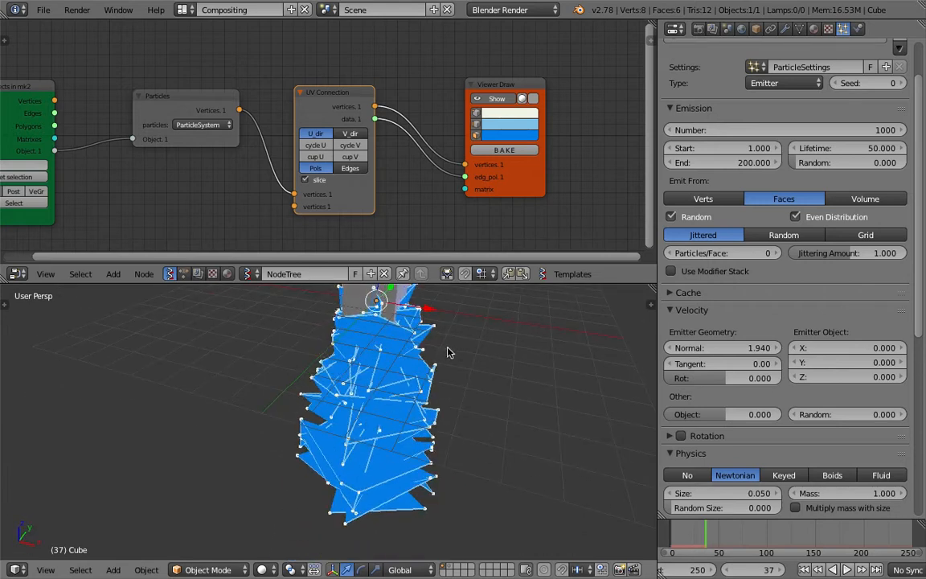
{"action": "left_click", "coordinate": [350, 168]}
Sketch freehand points numbered 0, 1 and 2 beside the cube and link them in sequence towards an end point
{"action": "mouse_move", "coordinate": [378, 322]}
{"action": "middle_mouse_down"}
{"action": "mouse_move", "coordinate": [371, 363]}
{"action": "mouse_move", "coordinate": [378, 348]}
{"action": "mouse_move", "coordinate": [364, 338]}
{"action": "mouse_move", "coordinate": [403, 373]}
{"action": "mouse_move", "coordinate": [366, 394]}
{"action": "mouse_move", "coordinate": [358, 355]}
{"action": "mouse_move", "coordinate": [358, 382]}
{"action": "mouse_move", "coordinate": [394, 372]}
{"action": "middle_mouse_up"}
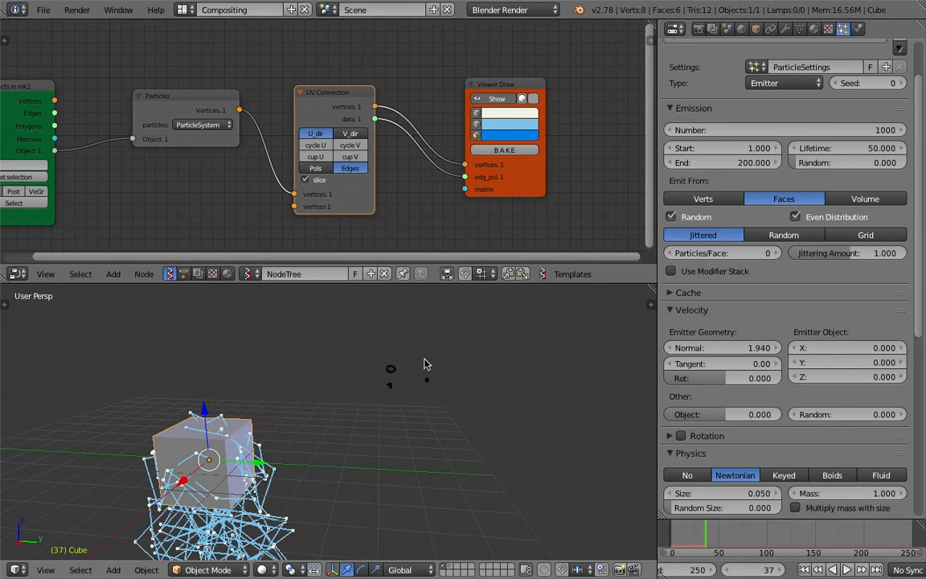
{"action": "left_click_drag", "start_coordinate": [473, 360], "coordinate": [483, 368]}
{"action": "left_click_drag", "start_coordinate": [393, 388], "coordinate": [437, 381]}
{"action": "middle_click_drag", "start_coordinate": [583, 385], "coordinate": [494, 386]}
{"action": "left_click_drag", "start_coordinate": [433, 372], "coordinate": [444, 380]}
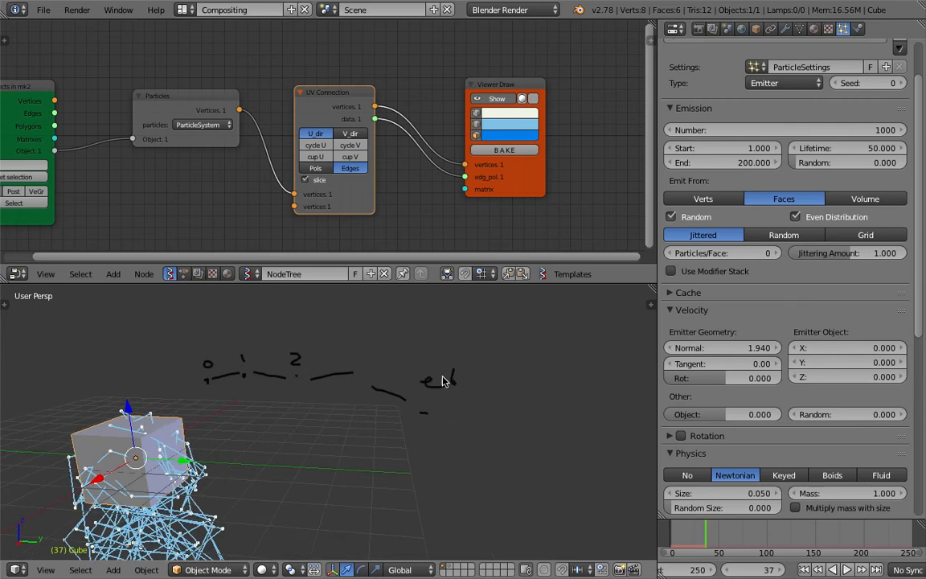
{"action": "mouse_move", "coordinate": [393, 419]}
{"action": "middle_mouse_down"}
{"action": "mouse_move", "coordinate": [304, 441]}
{"action": "mouse_move", "coordinate": [417, 395]}
{"action": "mouse_move", "coordinate": [405, 407]}
{"action": "mouse_move", "coordinate": [493, 431]}
{"action": "middle_mouse_up"}
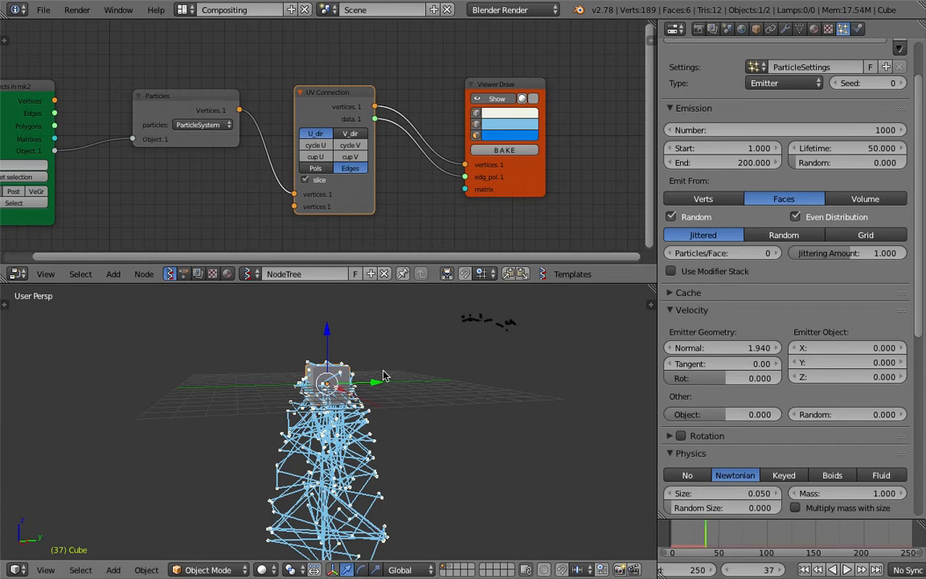
Move the baked edge mesh away from the cube
{"action": "right_click", "coordinate": [363, 426]}
{"action": "key", "text": "g"}
{"action": "left_click", "coordinate": [450, 402]}
{"action": "mouse_move", "coordinate": [450, 401]}
{"action": "middle_mouse_down"}
{"action": "mouse_move", "coordinate": [385, 369]}
{"action": "mouse_move", "coordinate": [431, 413]}
{"action": "middle_mouse_up"}
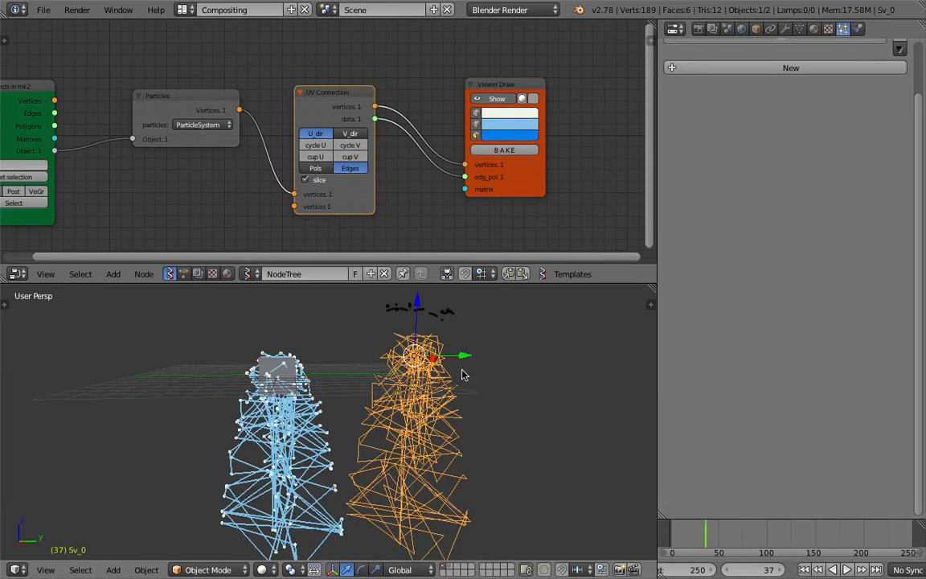
Add a Build modifier to the baked edge mesh and play the animation to preview it
{"action": "left_click", "coordinate": [786, 30]}
{"action": "left_click", "coordinate": [678, 78]}
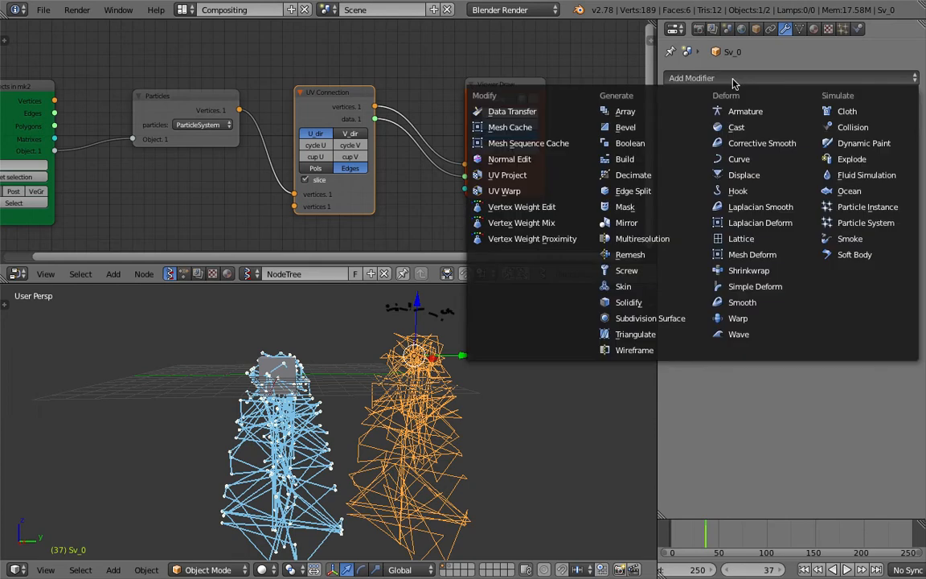
{"action": "left_click", "coordinate": [661, 162]}
{"action": "key", "text": "alt+a"}
{"action": "mouse_move", "coordinate": [726, 537]}
{"action": "left_mouse_down"}
{"action": "mouse_move", "coordinate": [682, 531]}
{"action": "mouse_move", "coordinate": [719, 528]}
{"action": "left_mouse_up"}
{"action": "key", "text": "alt+a"}
Delete the baked edge mesh and return the animation to the first frame
{"action": "middle_click_drag", "start_coordinate": [449, 457], "coordinate": [542, 423]}
{"action": "key", "text": "x"}
{"action": "left_click", "coordinate": [440, 443]}
{"action": "left_click", "coordinate": [804, 569]}
Enlarge the 3D view and merge all of the cube's vertices into a single vertex at center
{"action": "right_click", "coordinate": [370, 364]}
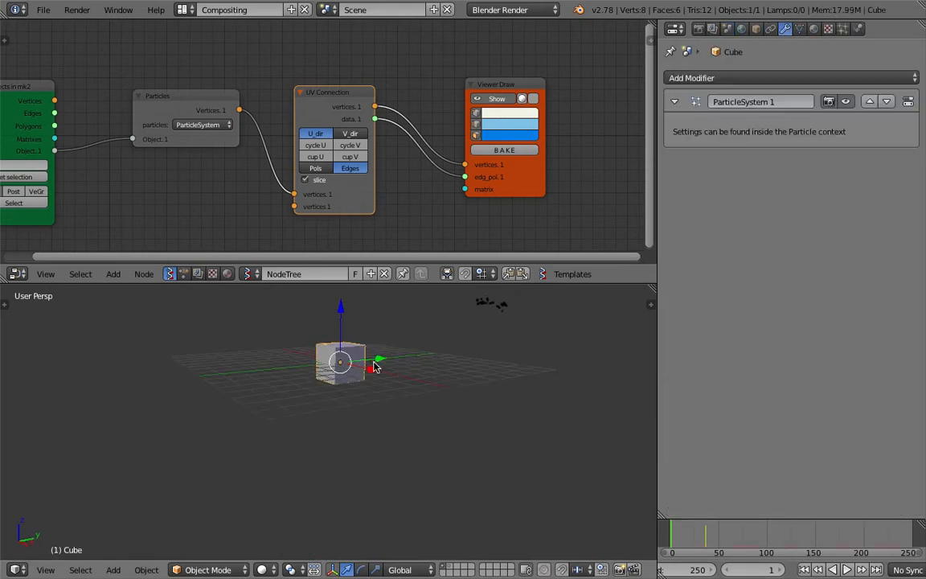
{"action": "middle_click_drag", "start_coordinate": [375, 368], "coordinate": [383, 344]}
{"action": "left_click_drag", "start_coordinate": [436, 282], "coordinate": [434, 201]}
{"action": "middle_click_drag", "start_coordinate": [408, 253], "coordinate": [393, 329]}
{"action": "key", "text": "Tab"}
{"action": "left_click", "coordinate": [482, 329]}
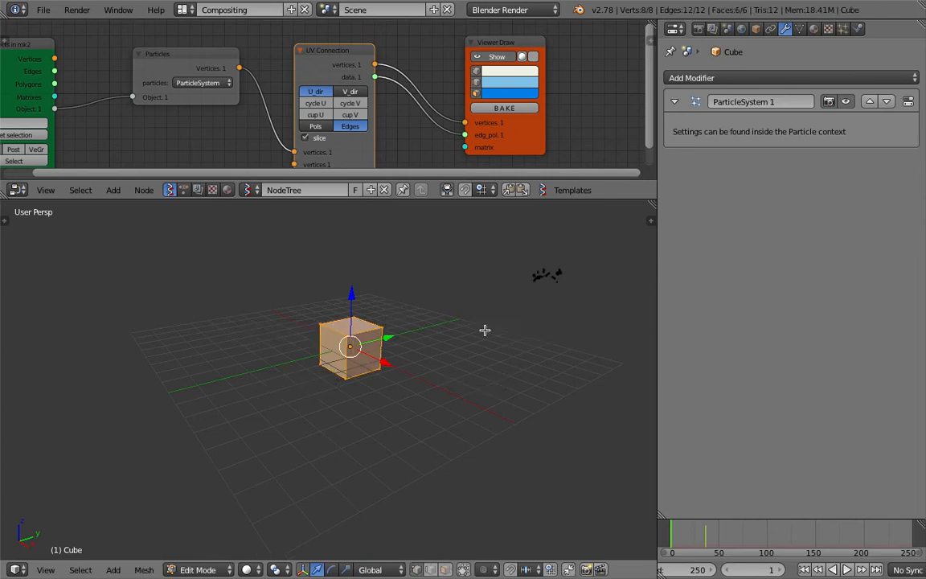
{"action": "key", "text": "space"}
{"action": "type", "text": "mer"}
{"action": "key", "text": "Return"}
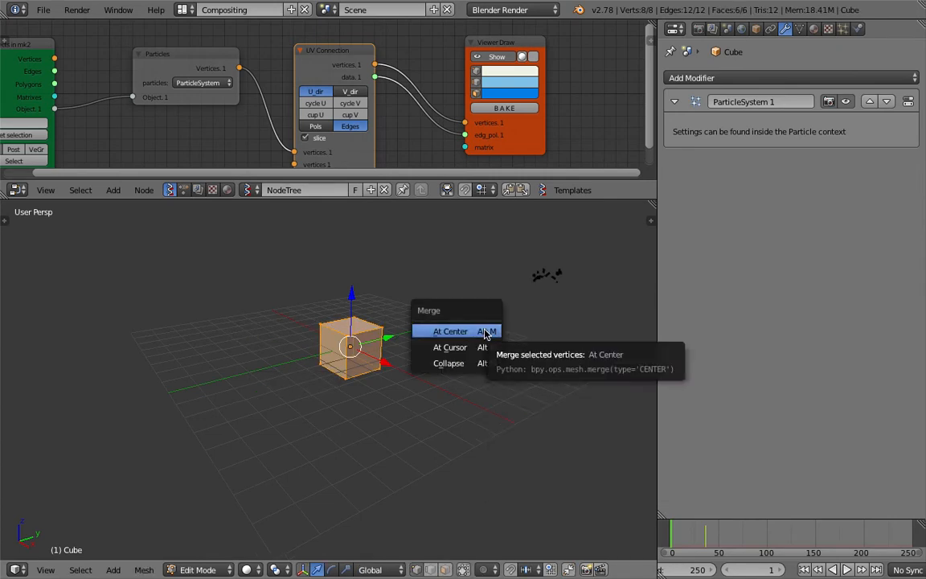
{"action": "left_click", "coordinate": [485, 330]}
{"action": "middle_click_drag", "start_coordinate": [381, 319], "coordinate": [351, 368]}
{"action": "key", "text": "Tab"}
{"action": "left_click", "coordinate": [273, 317]}
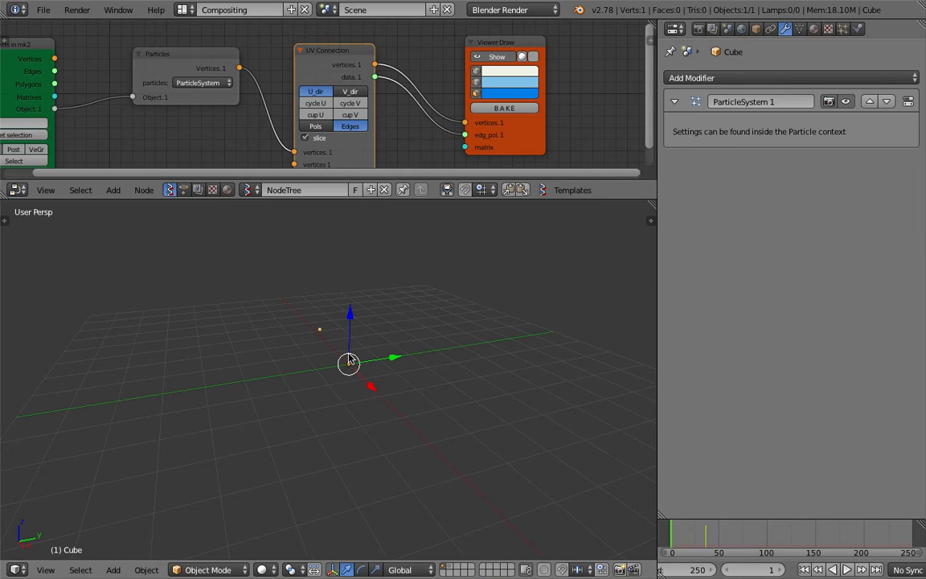
Set the cube's particles to emit from vertices and play the animation to preview the traced path
{"action": "left_click", "coordinate": [842, 29]}
{"action": "left_click", "coordinate": [705, 201]}
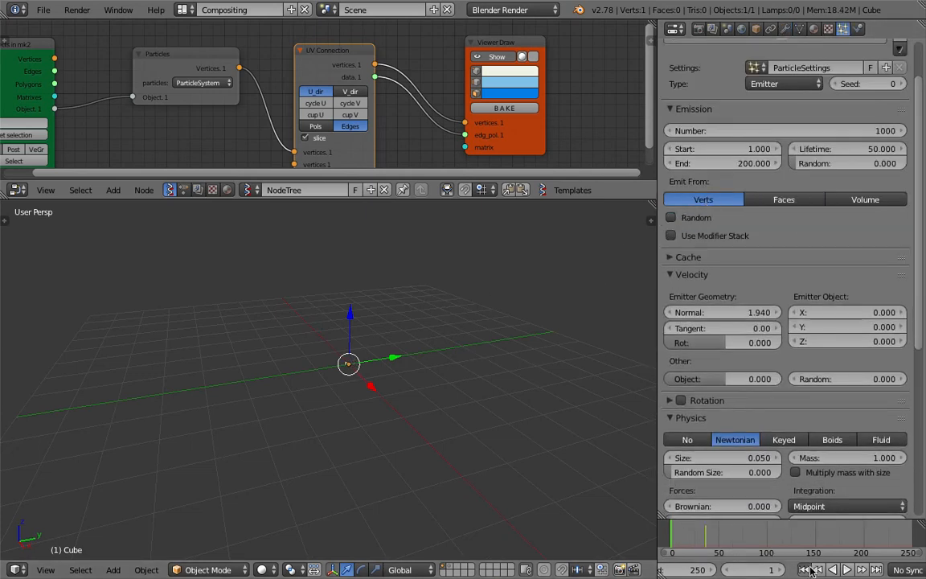
{"action": "left_click", "coordinate": [846, 569]}
{"action": "middle_click_drag", "start_coordinate": [446, 478], "coordinate": [596, 438]}
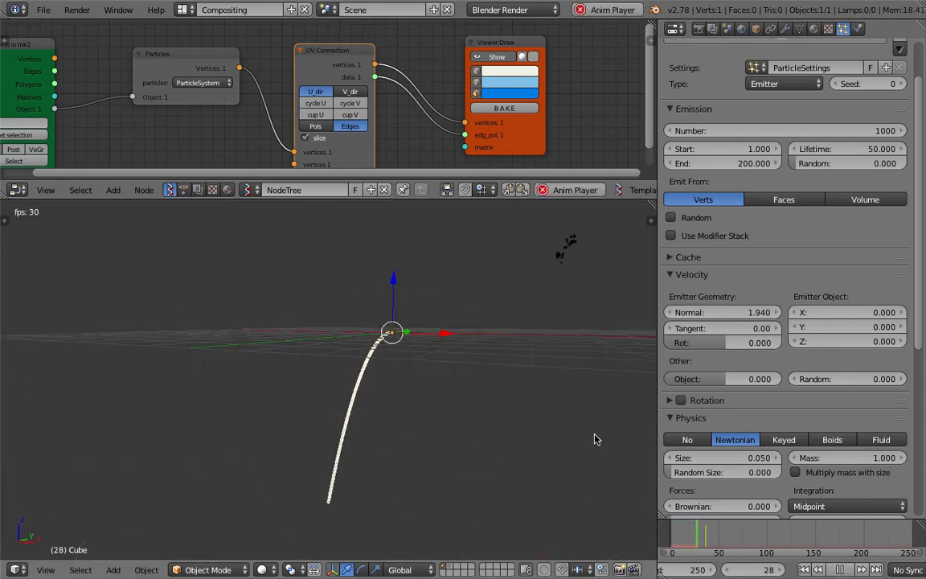
{"action": "key", "text": "alt+a"}
{"action": "middle_click_drag", "start_coordinate": [564, 480], "coordinate": [372, 368]}
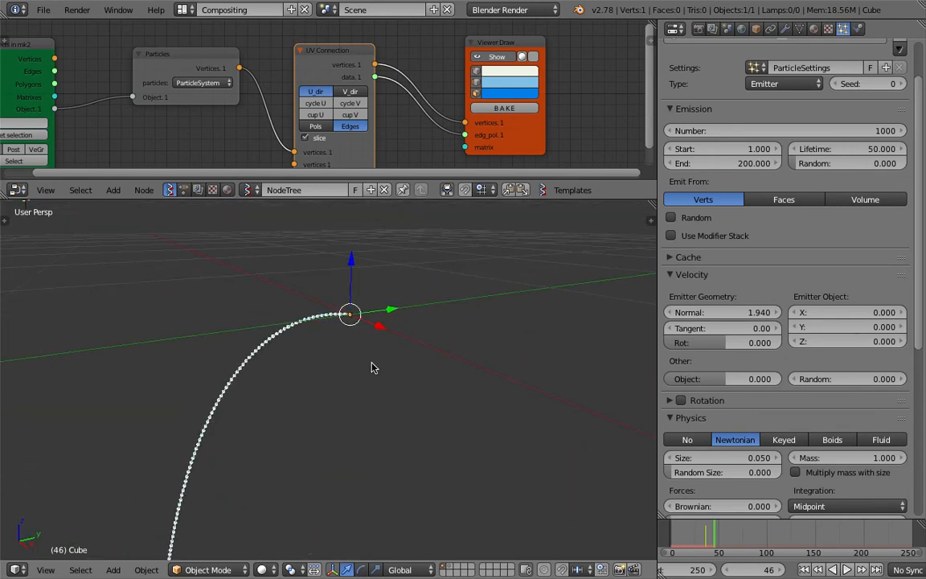
Save the project as a new file named ANSV_particle_tracing_one_002.blend
{"action": "left_click", "coordinate": [44, 10]}
{"action": "left_click", "coordinate": [96, 135]}
{"action": "key", "text": "KP_Add"}
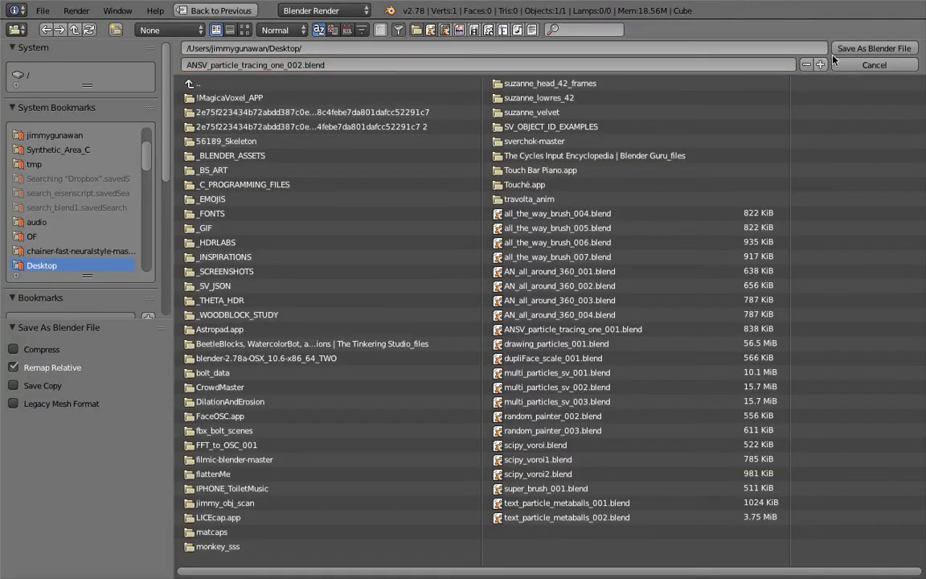
{"action": "left_click", "coordinate": [844, 50]}
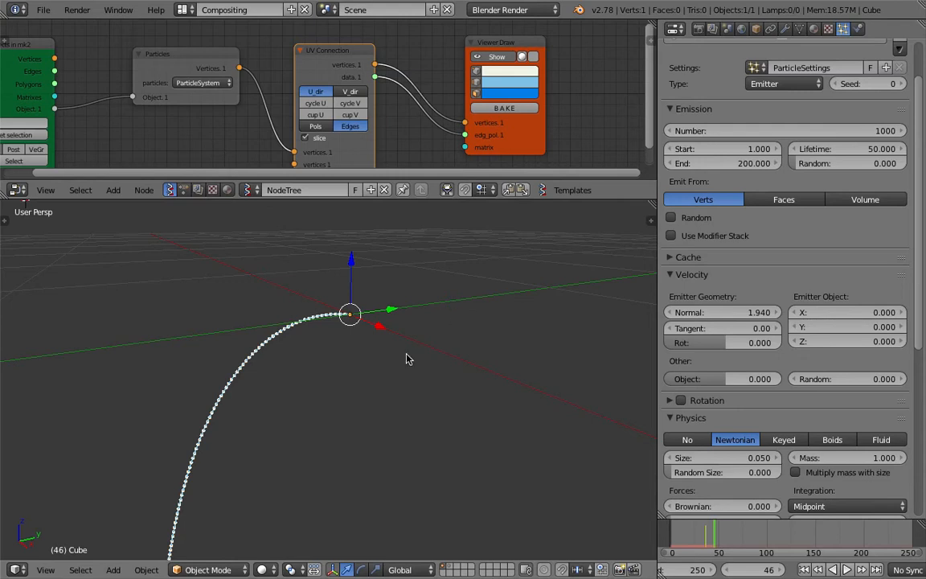
Set the Gravity field weight of the cube's particle system to 0
{"action": "key", "text": "KP_8"}
{"action": "key", "text": "KP_8"}
{"action": "key", "text": "KP_8"}
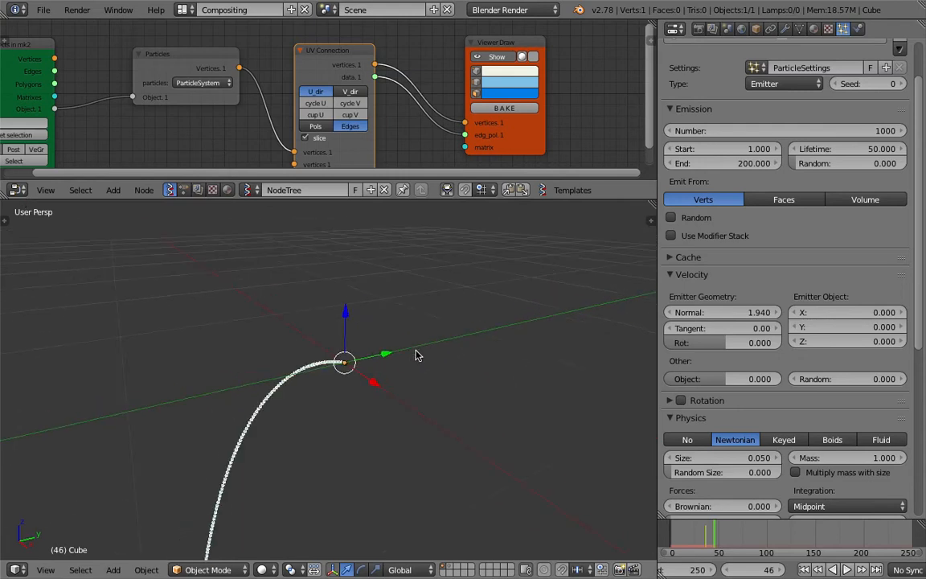
{"action": "scroll", "coordinate": [675, 342], "scroll_direction": "down", "scroll_amount": 1}
{"action": "key", "text": "BackSpace"}
{"action": "scroll", "coordinate": [764, 408], "scroll_direction": "down", "scroll_amount": 9}
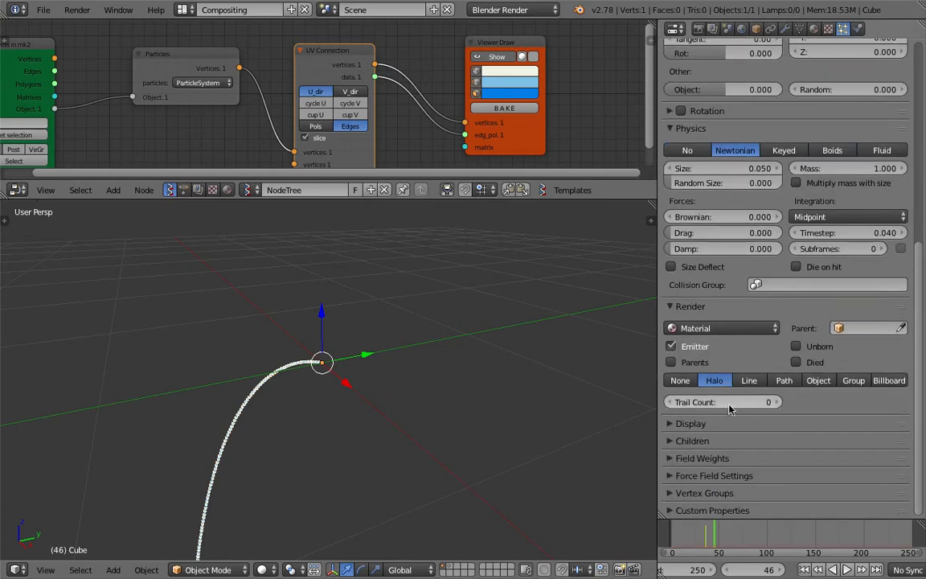
{"action": "left_click", "coordinate": [701, 457]}
{"action": "scroll", "coordinate": [709, 462], "scroll_direction": "down", "scroll_amount": 2}
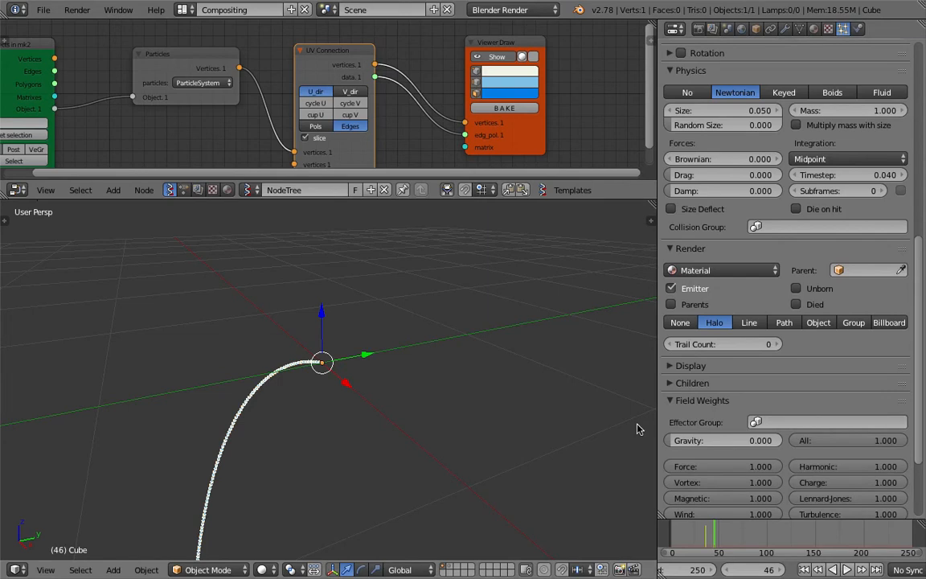
Return to the first frame and briefly play the animation to preview the particles without gravity
{"action": "key", "text": "shift+Left"}
{"action": "middle_click_drag", "start_coordinate": [424, 403], "coordinate": [392, 389]}
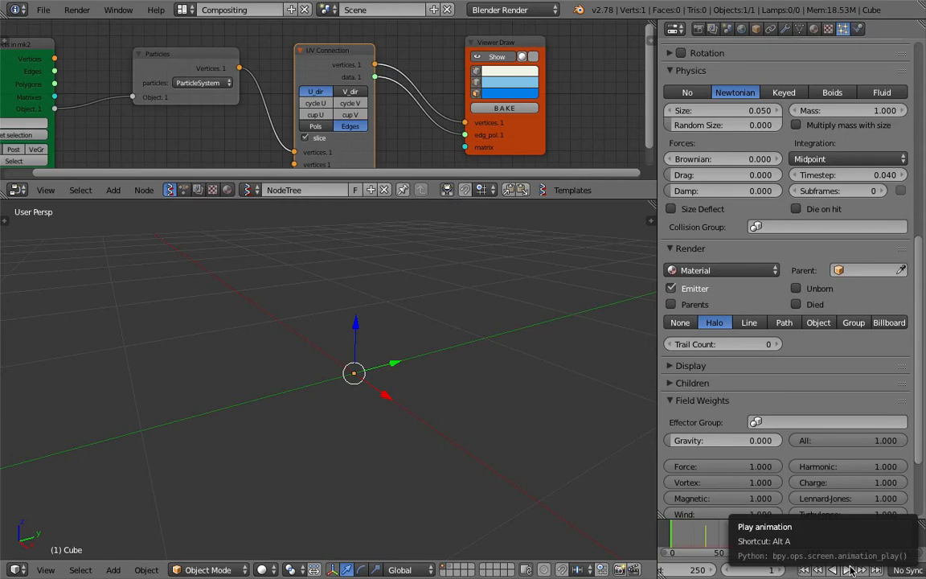
{"action": "middle_click_drag", "start_coordinate": [483, 434], "coordinate": [351, 372]}
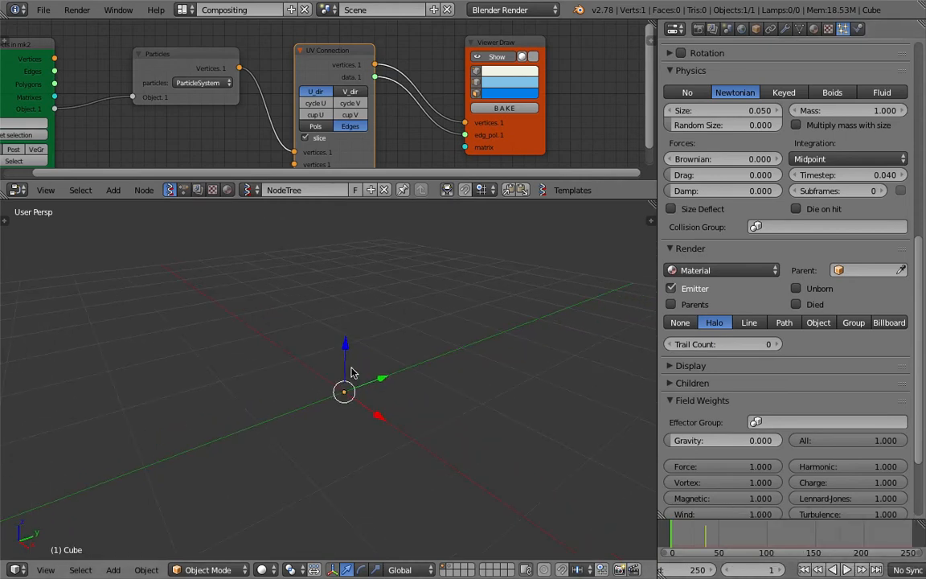
{"action": "left_click", "coordinate": [850, 571]}
{"action": "key", "text": "Escape"}
Insert a location keyframe for the cube at frame 1
{"action": "key", "text": "n"}
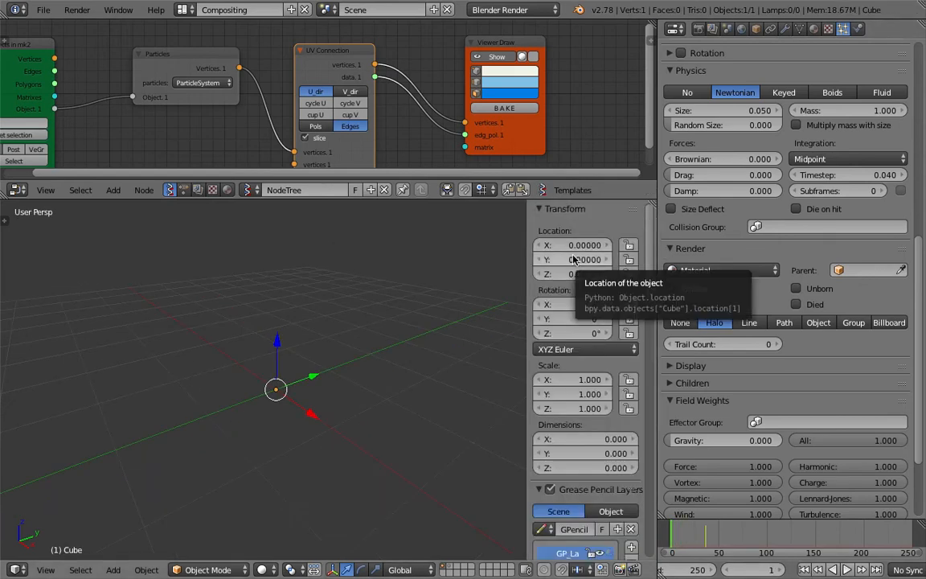
{"action": "key", "text": "i"}
{"action": "middle_click_drag", "start_coordinate": [358, 307], "coordinate": [299, 314]}
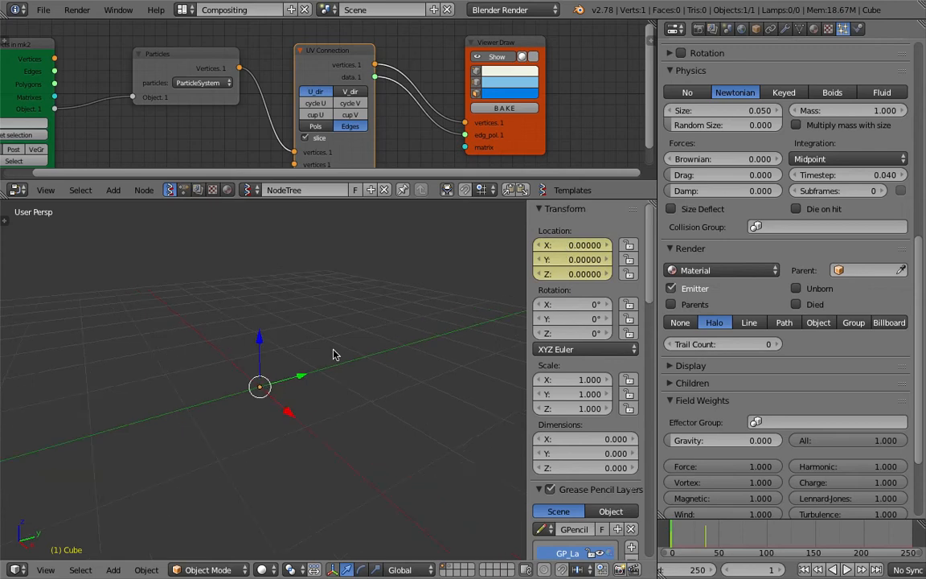
Play the animation with auto keying on and move the cube around freely to record its motion as keyframes
{"action": "middle_click_drag", "start_coordinate": [845, 571], "coordinate": [677, 568]}
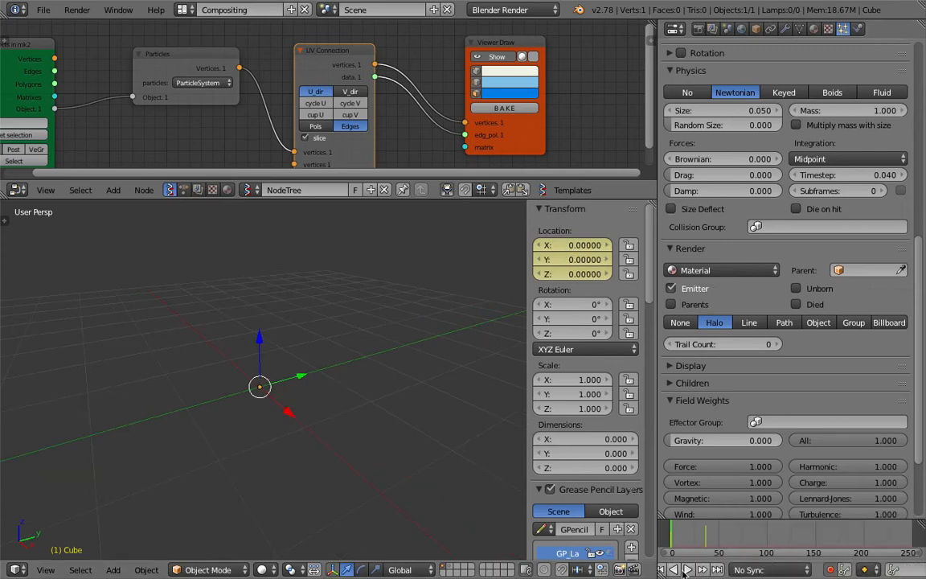
{"action": "left_click", "coordinate": [685, 570]}
{"action": "key", "text": "g"}
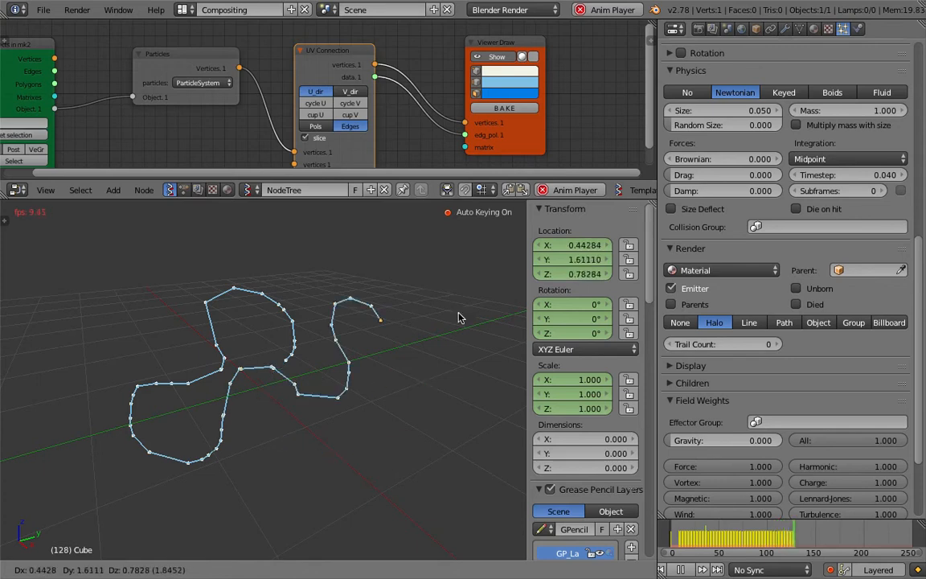
{"action": "right_click", "coordinate": [418, 388]}
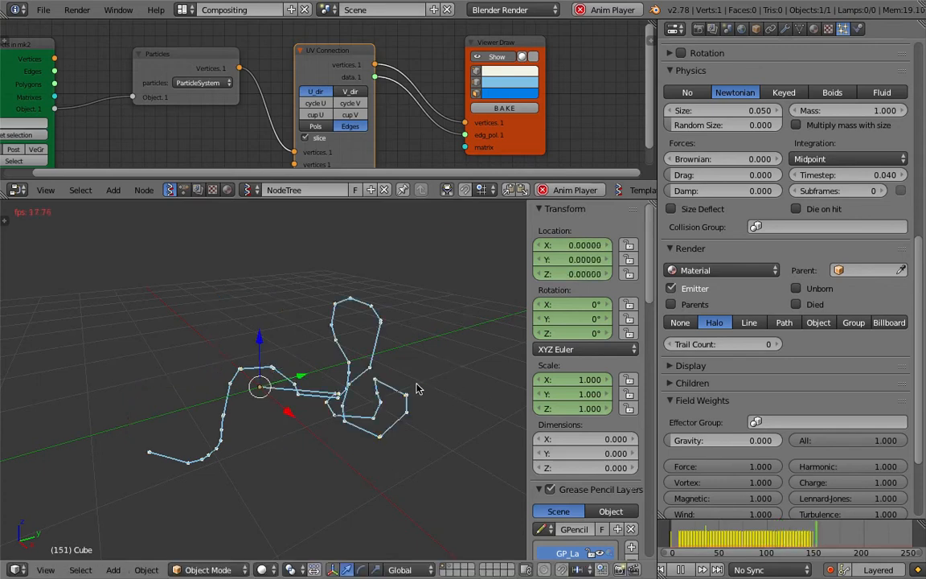
{"action": "left_click", "coordinate": [683, 569]}
{"action": "middle_click_drag", "start_coordinate": [357, 375], "coordinate": [315, 383]}
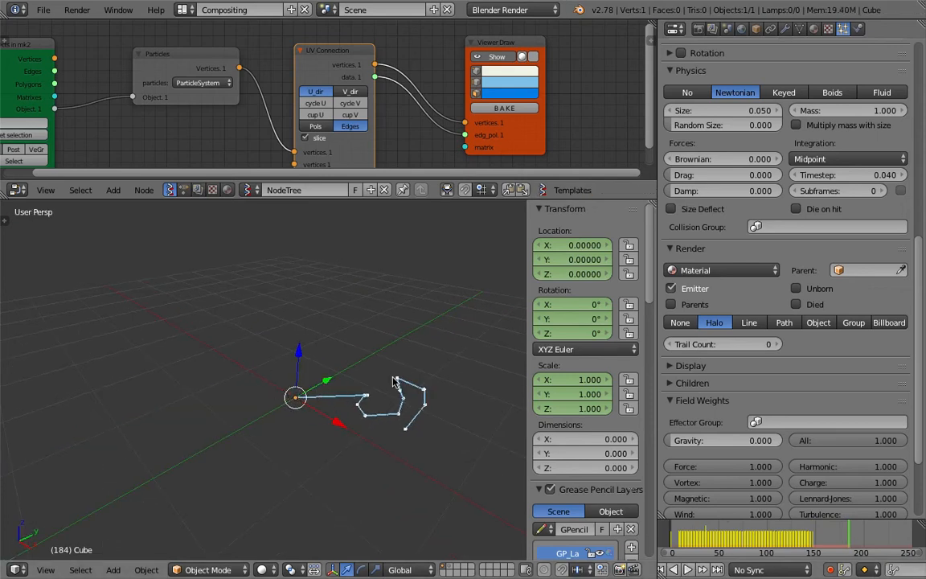
{"action": "middle_click_drag", "start_coordinate": [384, 405], "coordinate": [255, 358]}
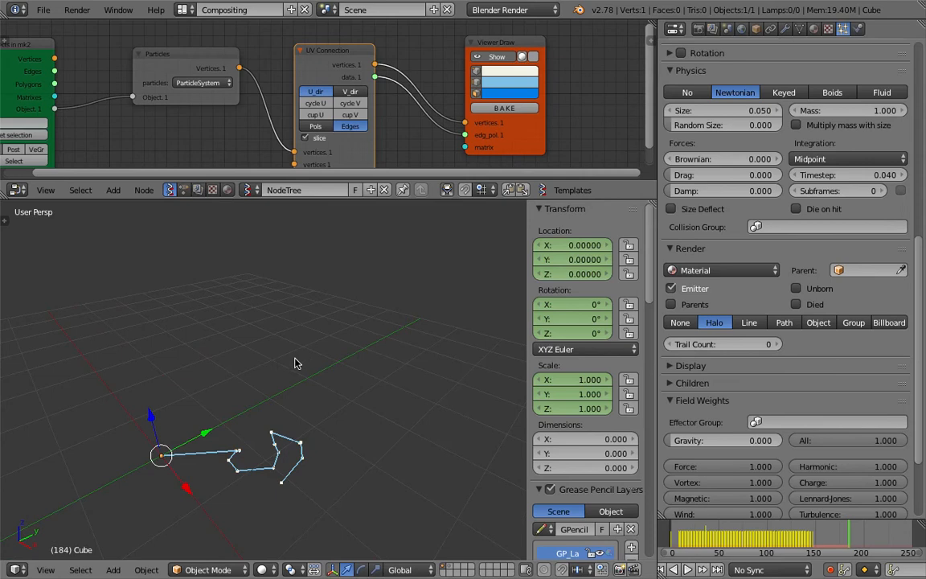
{"action": "mouse_move", "coordinate": [257, 303]}
{"action": "left_mouse_down"}
{"action": "mouse_move", "coordinate": [281, 310]}
{"action": "mouse_move", "coordinate": [336, 427]}
{"action": "left_mouse_up"}
{"action": "key", "text": "ctrl+z"}
{"action": "scroll", "coordinate": [393, 394], "scroll_direction": "down", "scroll_amount": 4}
{"action": "scroll", "coordinate": [309, 375], "scroll_direction": "up", "scroll_amount": 2}
{"action": "key", "text": "n"}
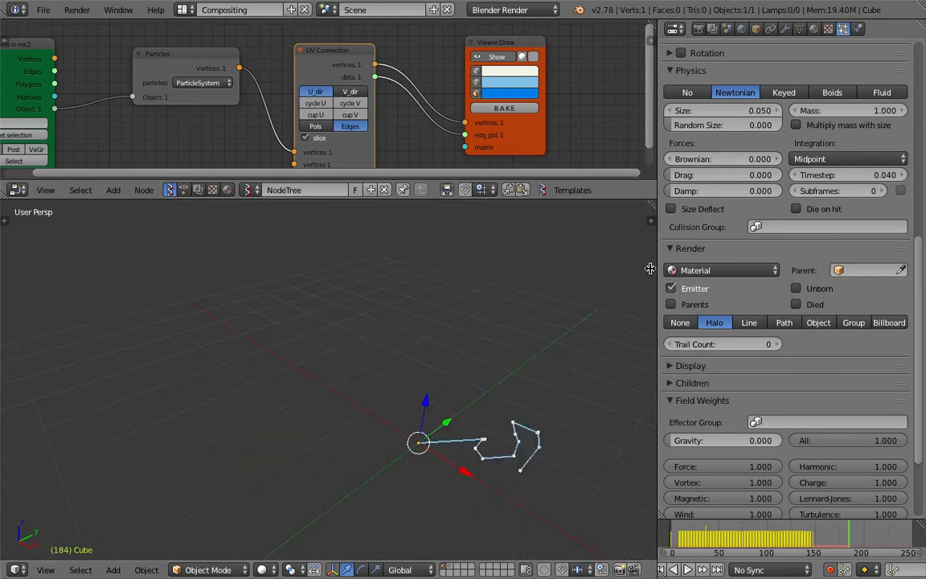
{"action": "scroll", "coordinate": [378, 268], "scroll_direction": "up", "scroll_amount": 2}
{"action": "mouse_move", "coordinate": [338, 309]}
{"action": "middle_mouse_down"}
{"action": "mouse_move", "coordinate": [332, 326]}
{"action": "mouse_move", "coordinate": [320, 308]}
{"action": "middle_mouse_up"}
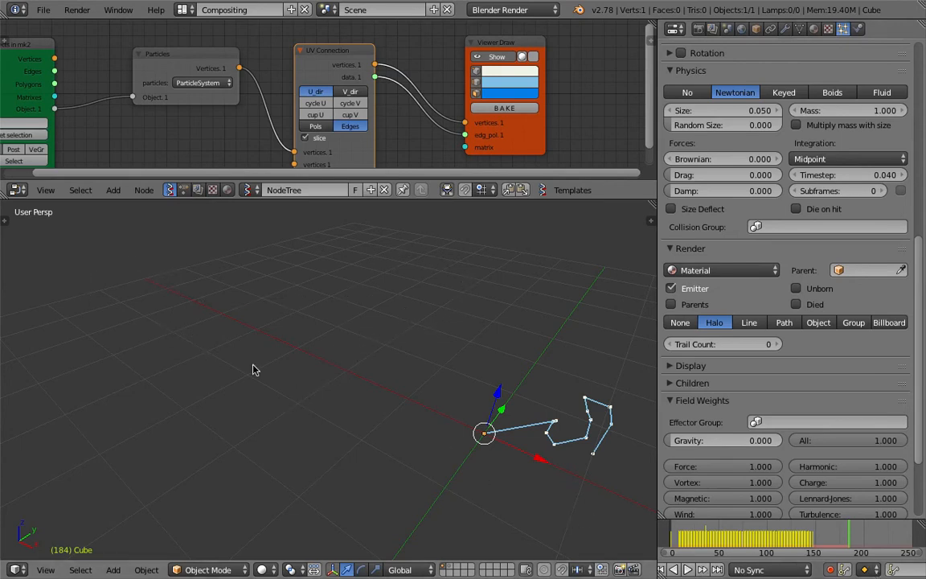
{"action": "mouse_move", "coordinate": [290, 366]}
{"action": "left_mouse_down"}
{"action": "mouse_move", "coordinate": [286, 310]}
{"action": "mouse_move", "coordinate": [344, 310]}
{"action": "mouse_move", "coordinate": [314, 310]}
{"action": "mouse_move", "coordinate": [313, 346]}
{"action": "left_mouse_up"}
{"action": "middle_click_drag", "start_coordinate": [481, 415], "coordinate": [449, 383]}
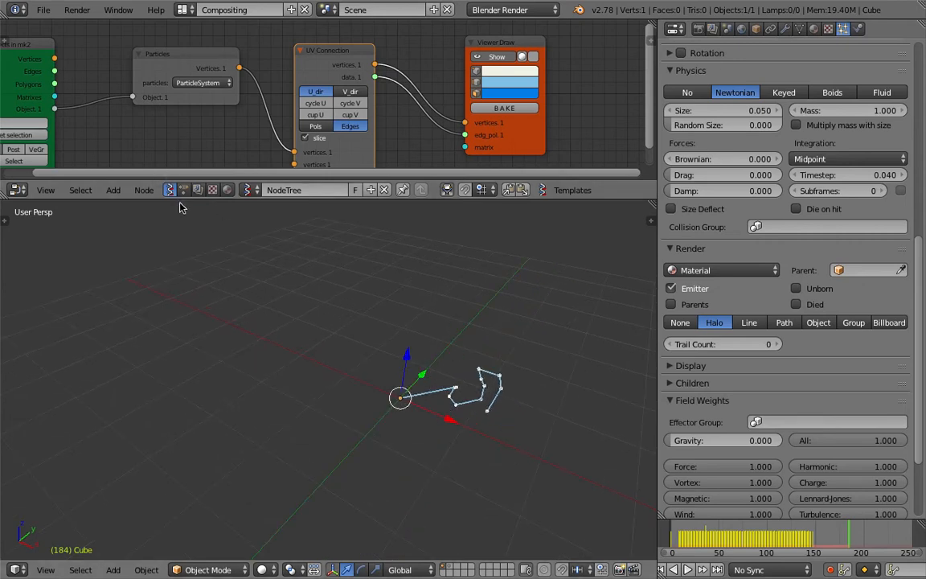
Enlarge the node editor, then delete all nodes of the tree together with the cube object
{"action": "left_click_drag", "start_coordinate": [182, 198], "coordinate": [172, 217]}
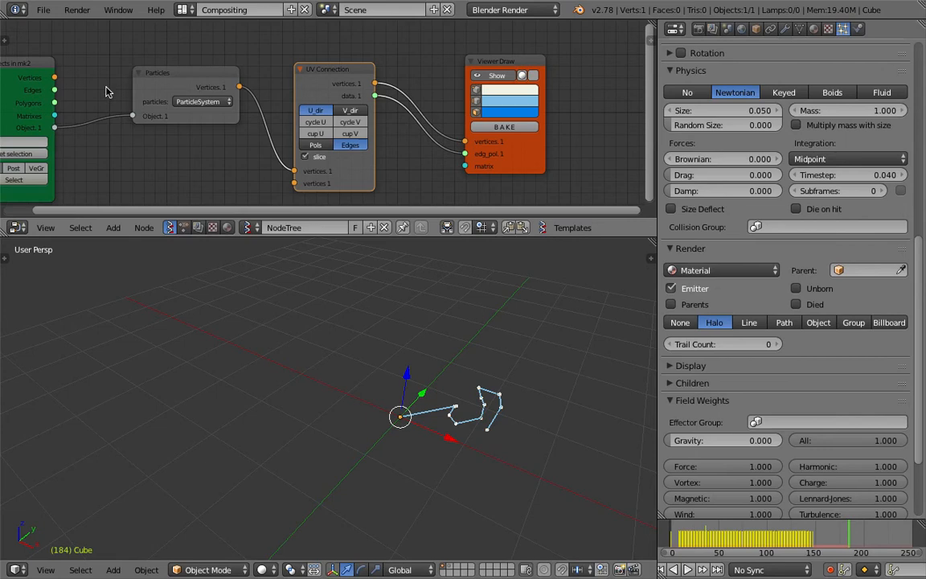
{"action": "scroll", "coordinate": [254, 179], "scroll_direction": "down", "scroll_amount": 2}
{"action": "middle_click_drag", "start_coordinate": [262, 166], "coordinate": [305, 156]}
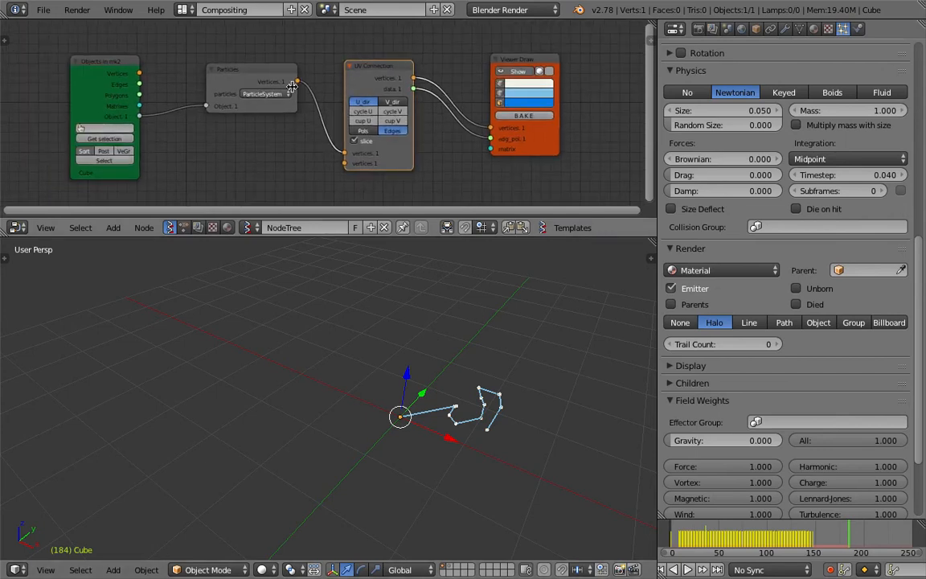
{"action": "middle_click_drag", "start_coordinate": [244, 148], "coordinate": [331, 155]}
{"action": "scroll", "coordinate": [330, 160], "scroll_direction": "down", "scroll_amount": 3}
{"action": "key", "text": "a"}
{"action": "key", "text": "x"}
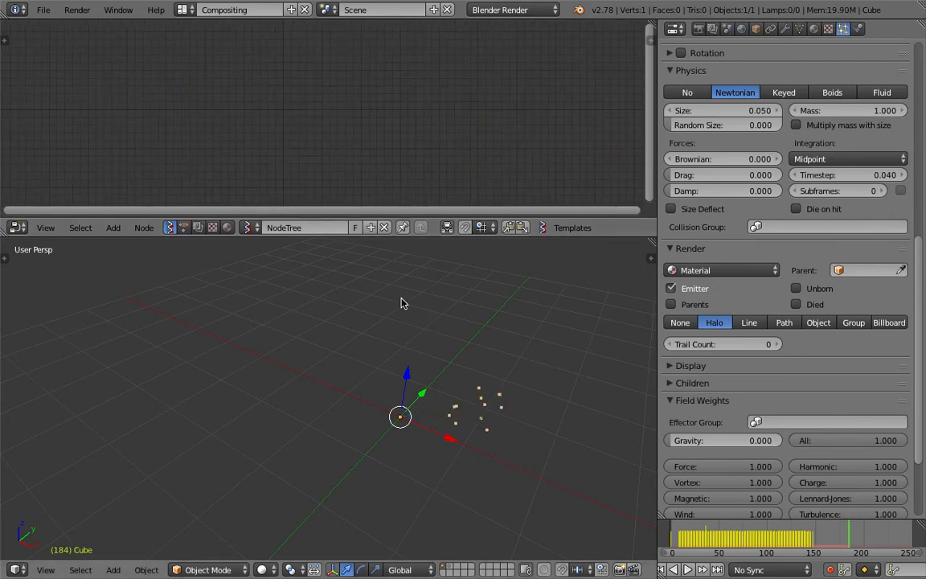
{"action": "key", "text": "x"}
{"action": "left_click", "coordinate": [400, 316]}
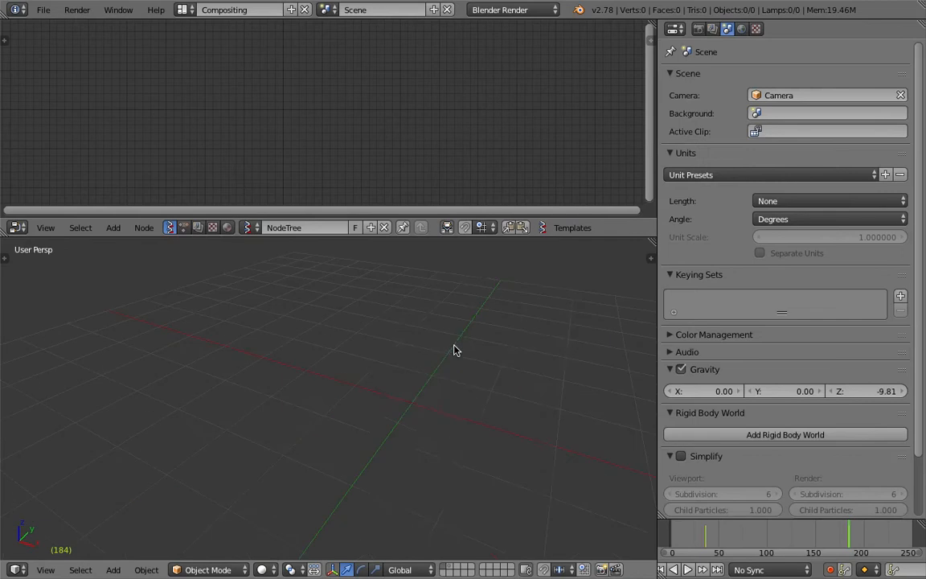
Add a new cube mesh to the empty scene
{"action": "key", "text": "shift+a"}
{"action": "mouse_move", "coordinate": [455, 349]}
{"action": "left_click", "coordinate": [501, 46]}
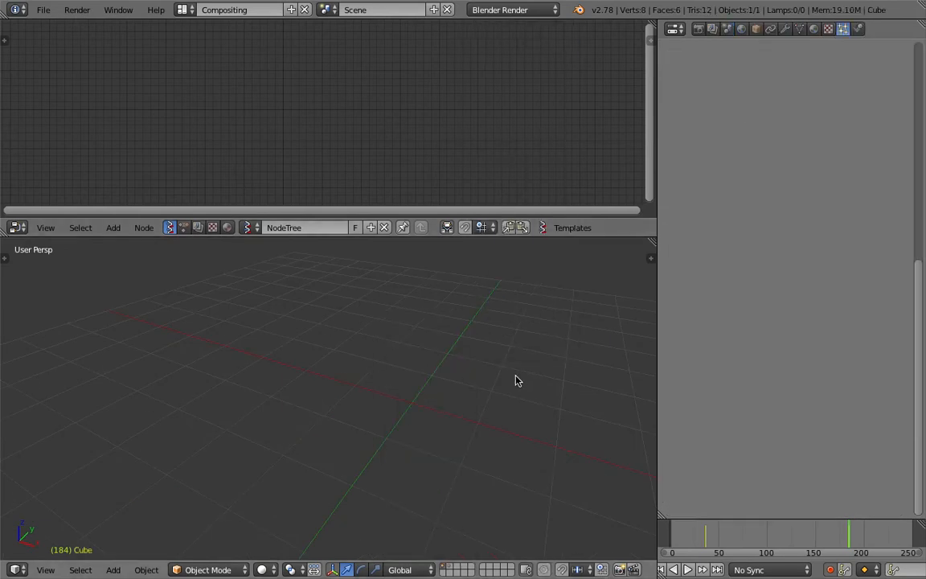
{"action": "middle_click_drag", "start_coordinate": [456, 383], "coordinate": [435, 345]}
Merge all vertices of the new cube into one at center and return to Object Mode
{"action": "key", "text": "Tab"}
{"action": "key", "text": "e"}
{"action": "key", "text": "r"}
{"action": "key", "text": "Escape"}
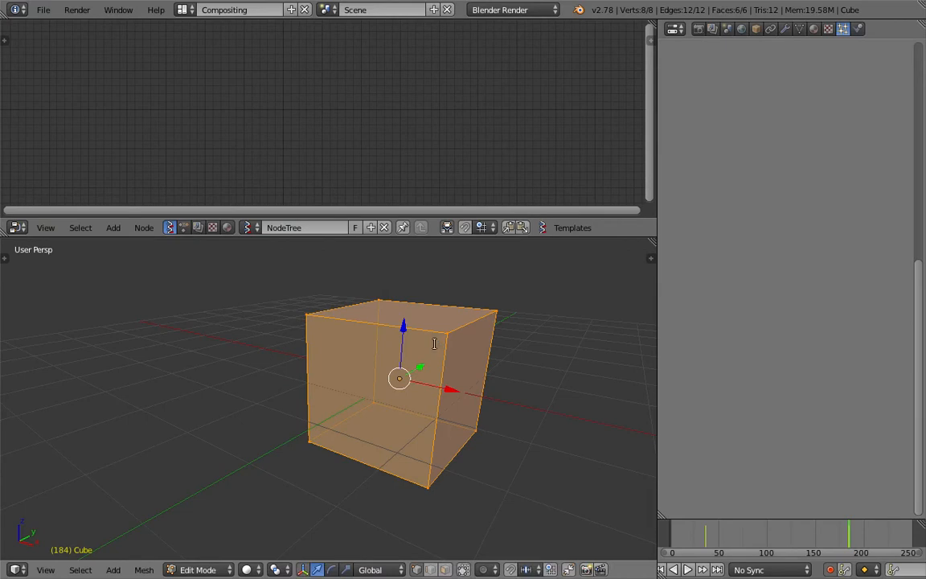
{"action": "key", "text": "space"}
{"action": "type", "text": "mer"}
{"action": "key", "text": "Return"}
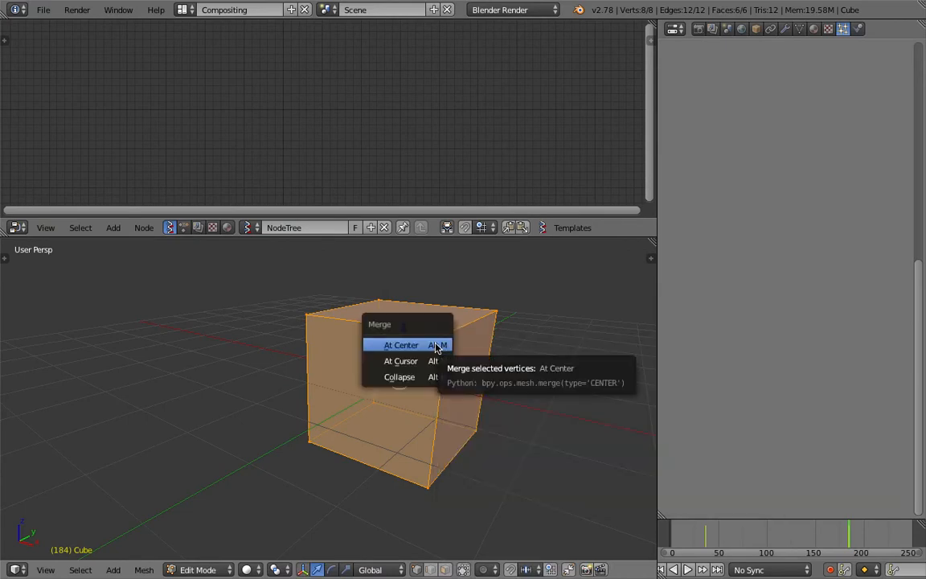
{"action": "left_click", "coordinate": [426, 351]}
{"action": "key", "text": "Tab"}
{"action": "left_click", "coordinate": [319, 408]}
{"action": "middle_click_drag", "start_coordinate": [329, 402], "coordinate": [432, 437]}
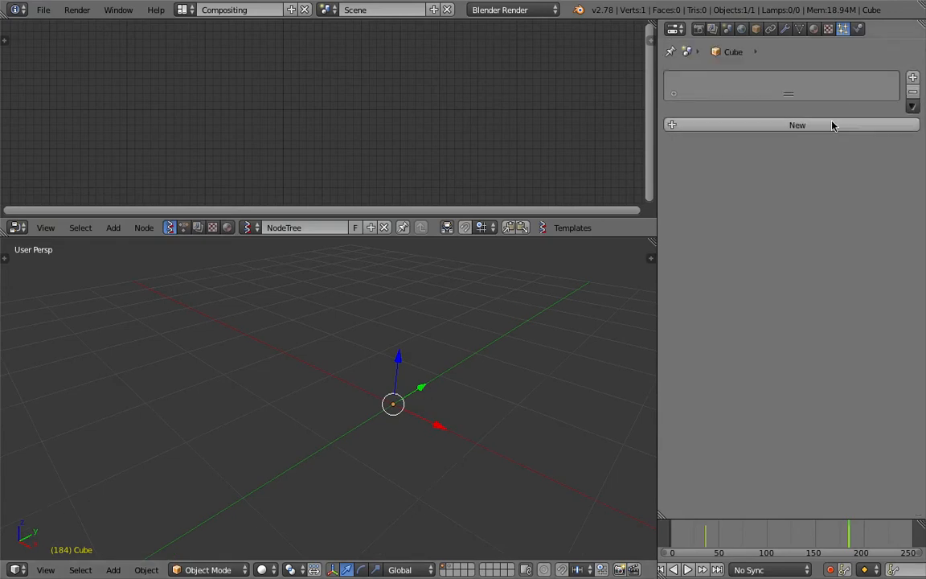
Rename the single-vertex cube object as EMITTER
{"action": "left_click", "coordinate": [757, 30]}
{"action": "left_click", "coordinate": [762, 74]}
{"action": "type", "text": "EMITTER"}
{"action": "key", "text": "Return"}
Remove the location keyframes from the EMITTER object
{"action": "key", "text": "n"}
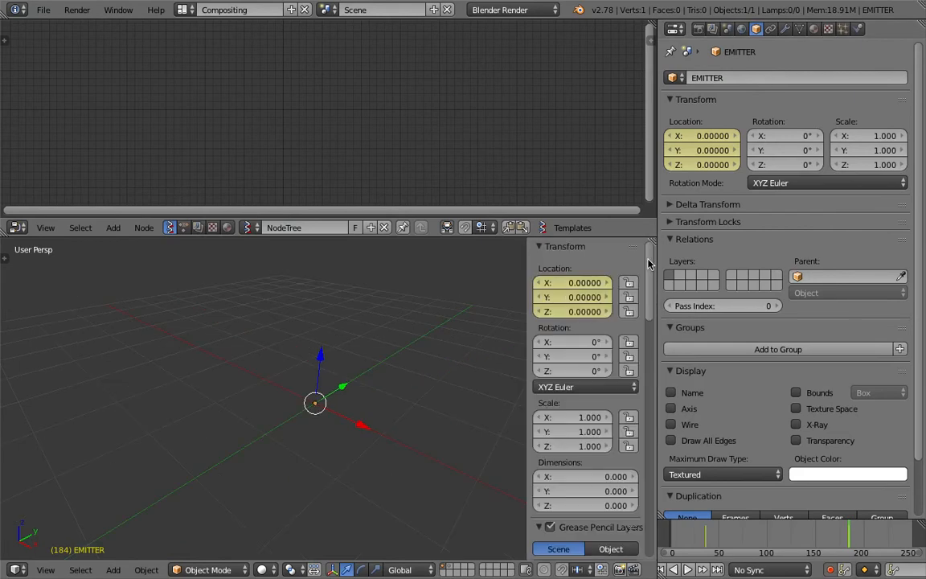
{"action": "right_click", "coordinate": [585, 296]}
{"action": "left_click", "coordinate": [514, 303]}
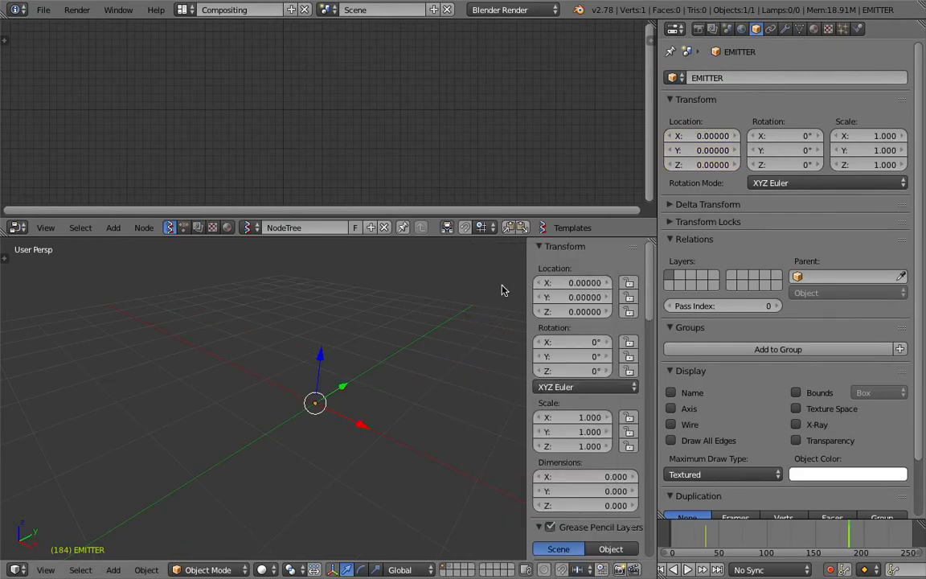
Add a new particle system to EMITTER and set its emission end to frame 1
{"action": "left_click", "coordinate": [842, 29]}
{"action": "left_click", "coordinate": [754, 123]}
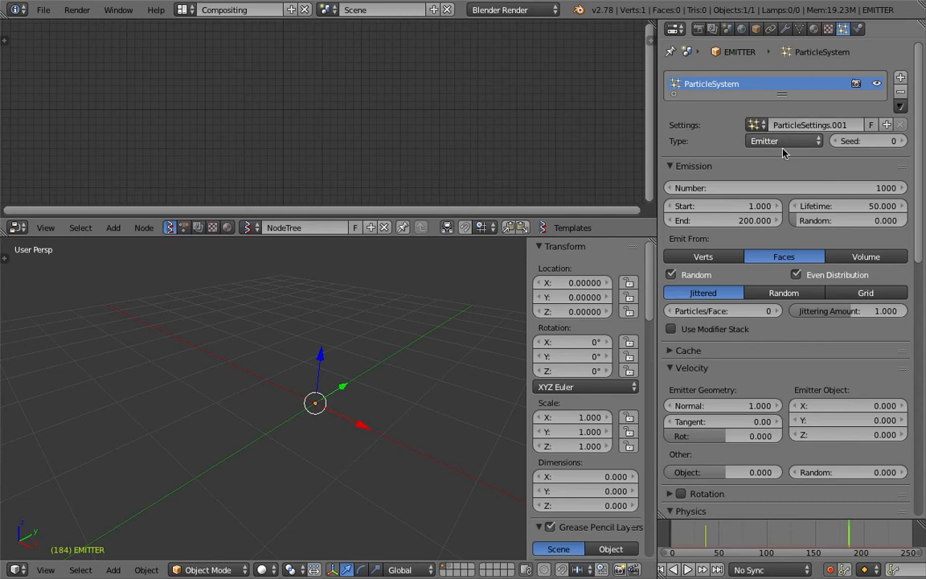
{"action": "left_click_drag", "start_coordinate": [750, 220], "coordinate": [674, 221]}
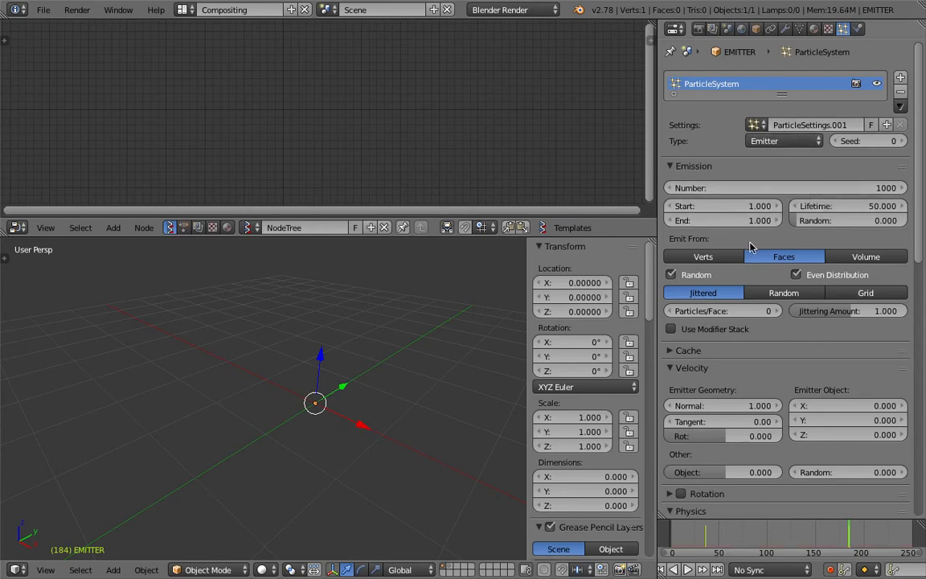
Emit the EMITTER particles from vertices and turn off the random emission order
{"action": "scroll", "coordinate": [919, 263], "scroll_direction": "down", "scroll_amount": 1}
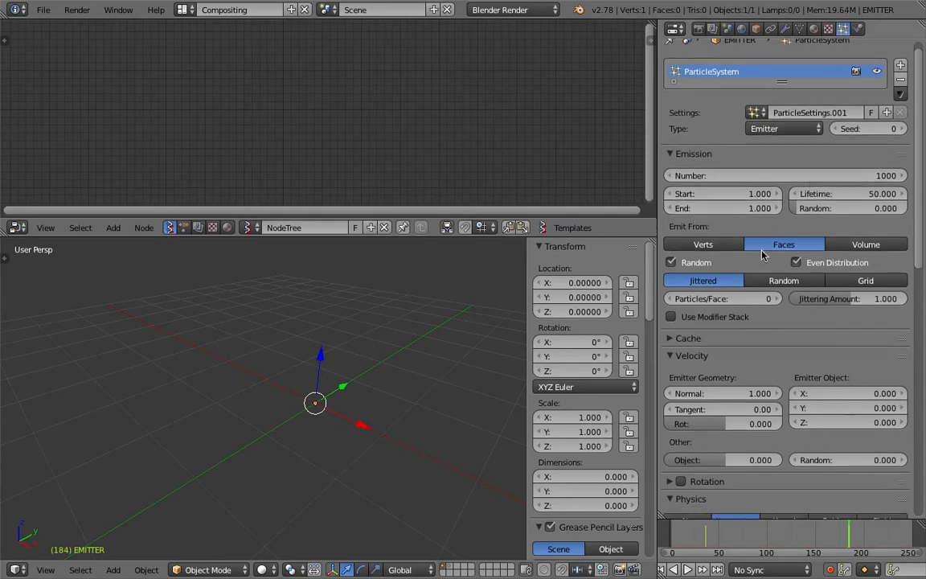
{"action": "left_click", "coordinate": [701, 244]}
{"action": "left_click", "coordinate": [671, 262]}
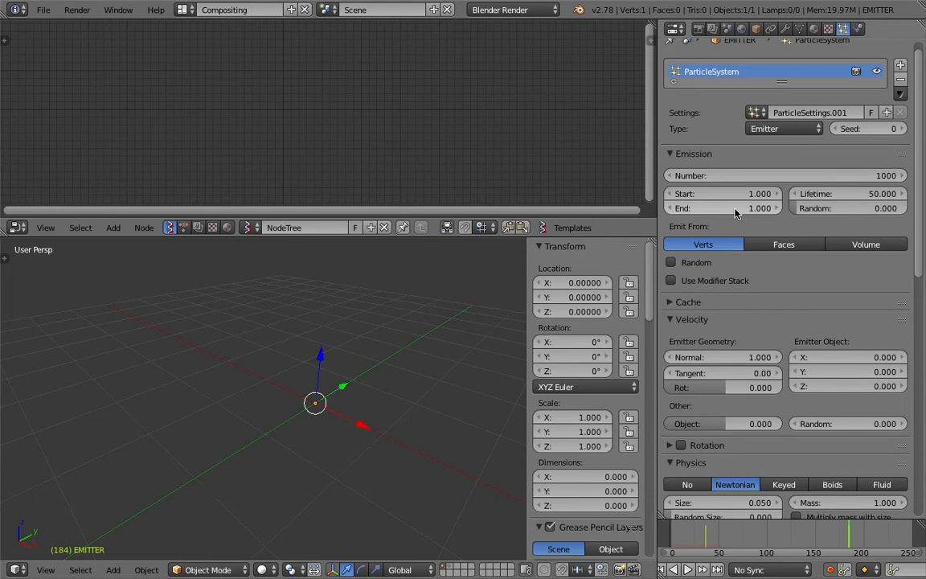
Set the number of particles to 250 and the emission end frame to 250
{"action": "left_click", "coordinate": [786, 176]}
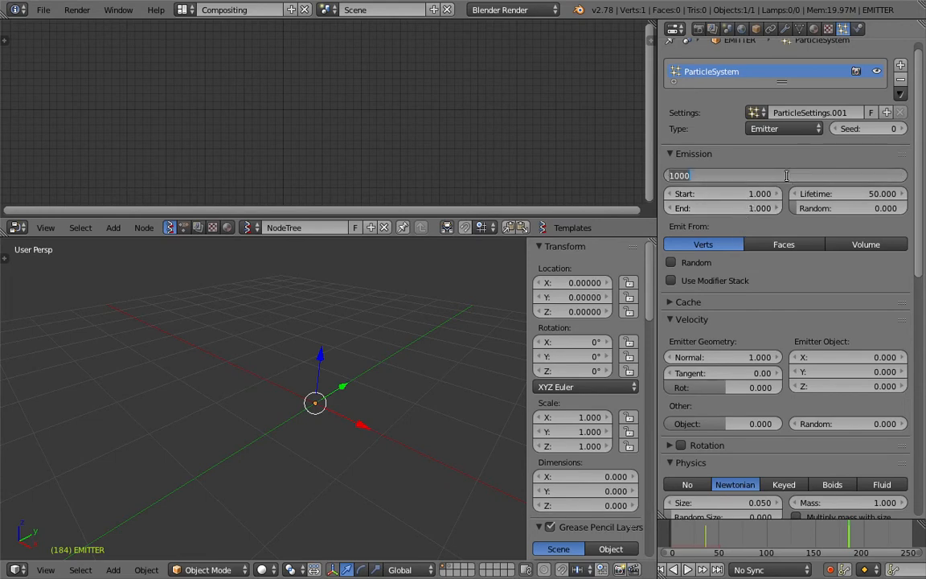
{"action": "type", "text": "250"}
{"action": "key", "text": "Return"}
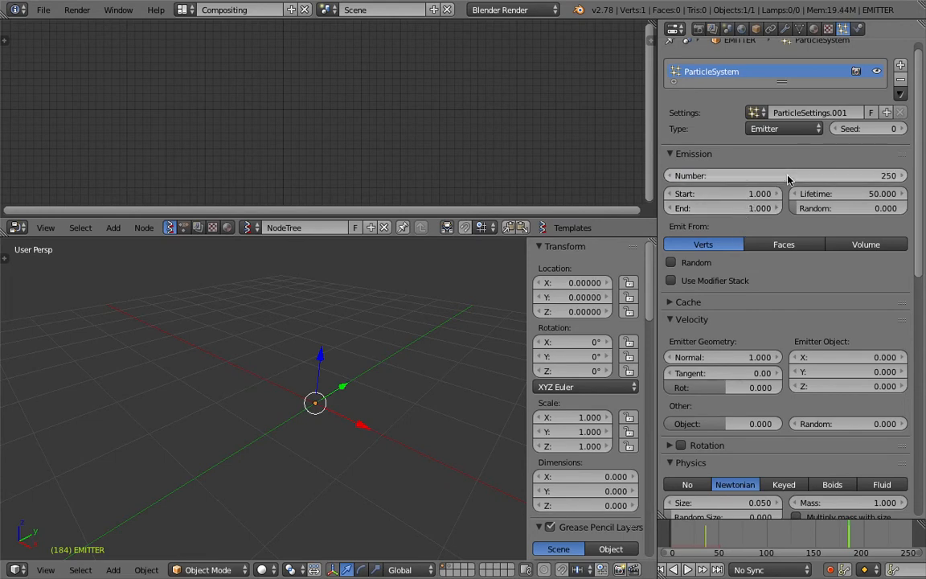
{"action": "left_click", "coordinate": [752, 207]}
{"action": "type", "text": "250"}
{"action": "key", "text": "Return"}
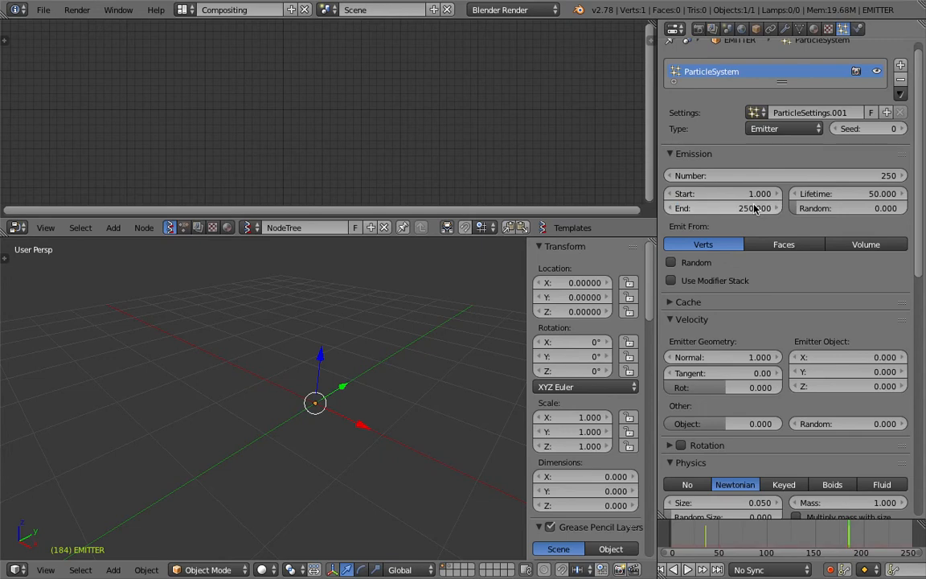
{"action": "left_click", "coordinate": [703, 303]}
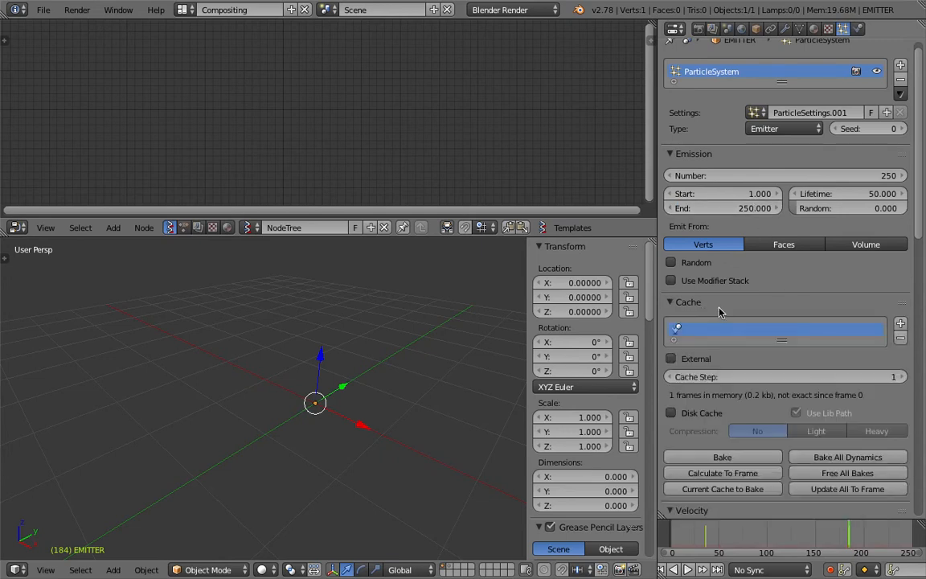
{"action": "left_click", "coordinate": [697, 303]}
{"action": "scroll", "coordinate": [691, 325], "scroll_direction": "down", "scroll_amount": 5}
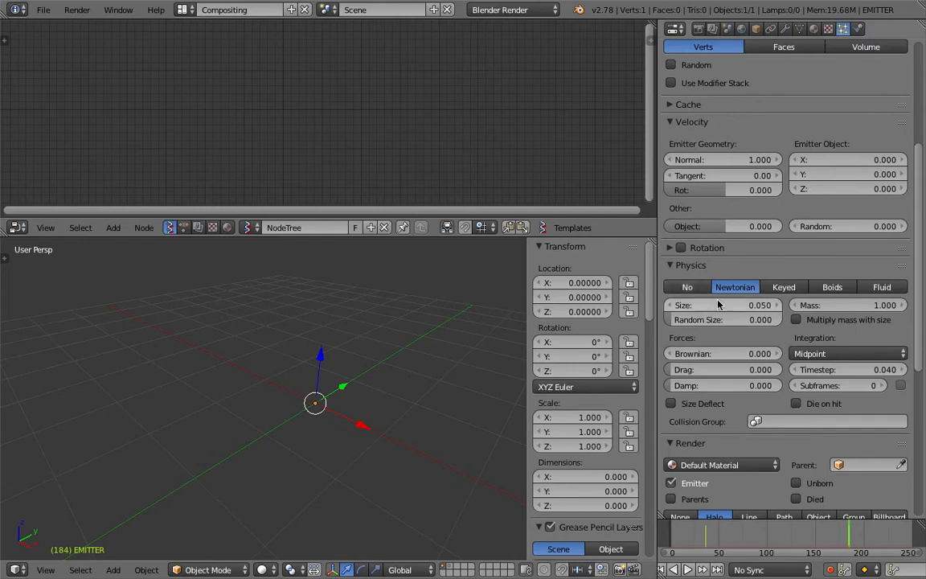
{"action": "left_click", "coordinate": [697, 290]}
{"action": "scroll", "coordinate": [916, 289], "scroll_direction": "down", "scroll_amount": 2}
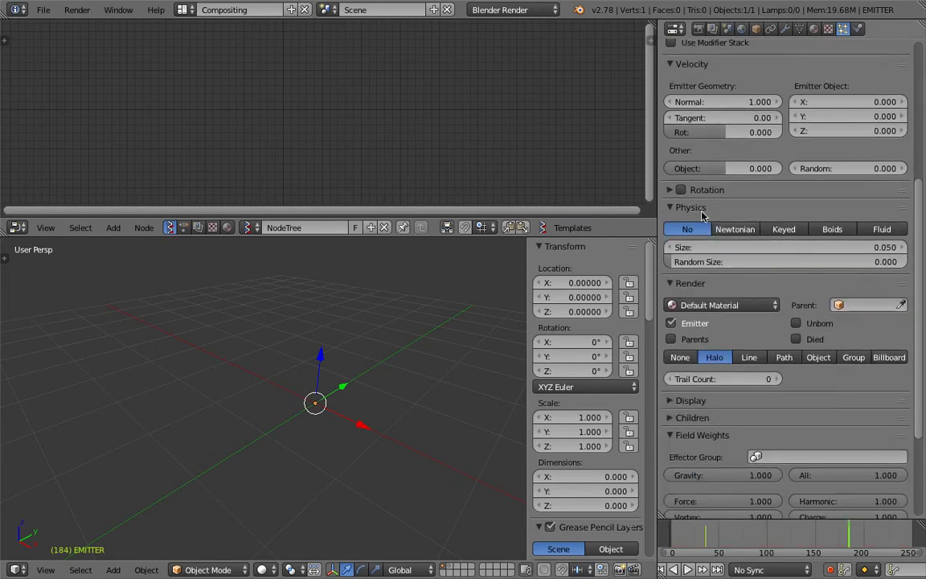
{"action": "left_click", "coordinate": [730, 231]}
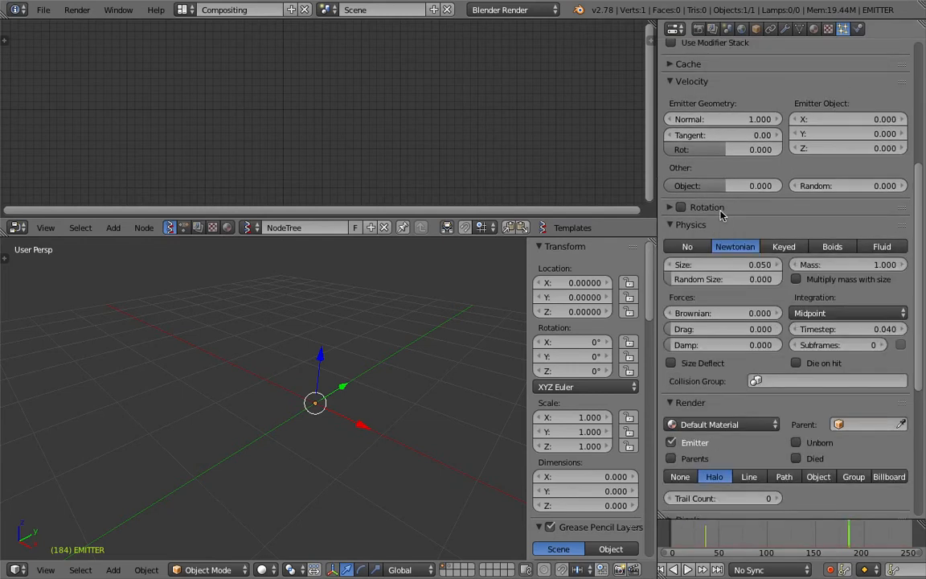
Set the particle system's gravity field weight to 0 and save the file
{"action": "scroll", "coordinate": [704, 451], "scroll_direction": "down", "scroll_amount": 4}
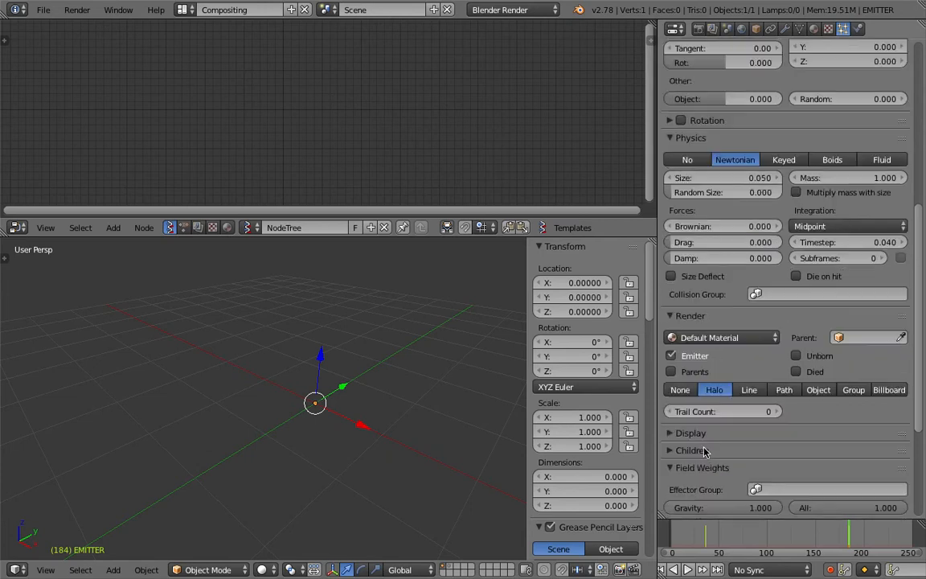
{"action": "left_click_drag", "start_coordinate": [706, 507], "coordinate": [593, 505]}
{"action": "middle_click_drag", "start_coordinate": [510, 365], "coordinate": [425, 369]}
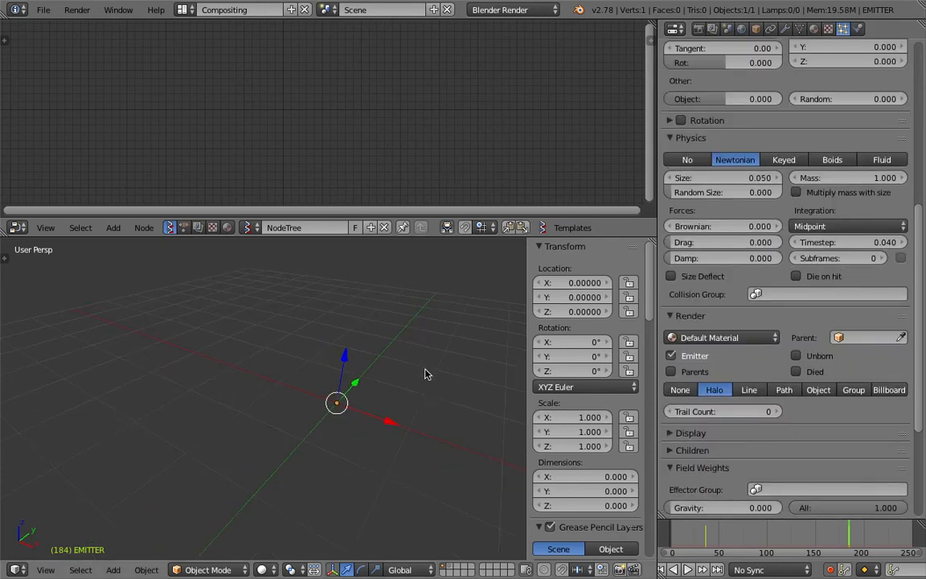
{"action": "middle_click_drag", "start_coordinate": [353, 370], "coordinate": [370, 346]}
{"action": "key", "text": "ctrl+s"}
{"action": "left_click", "coordinate": [369, 343]}
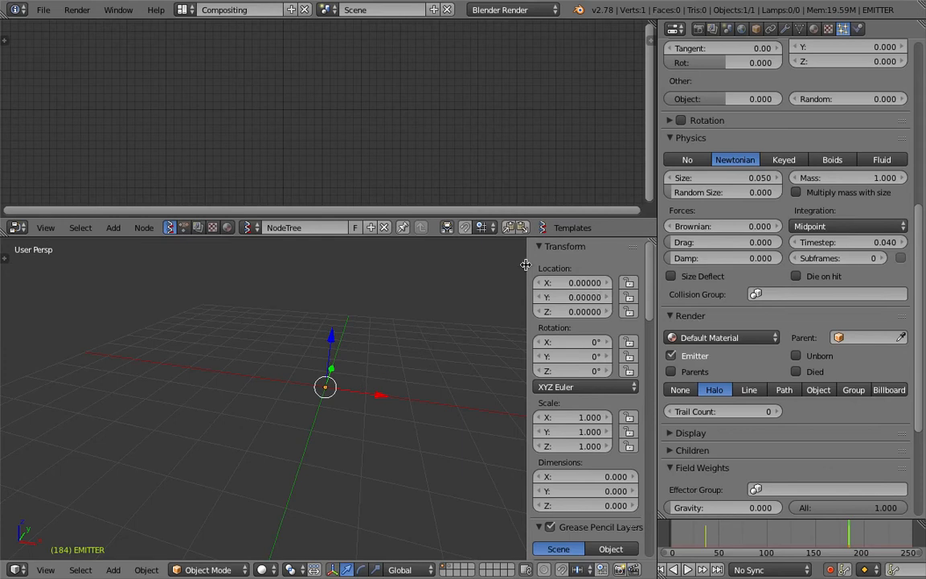
Hide the 3D view's Transform sidebar and save the file again
{"action": "left_click_drag", "start_coordinate": [525, 265], "coordinate": [578, 267]}
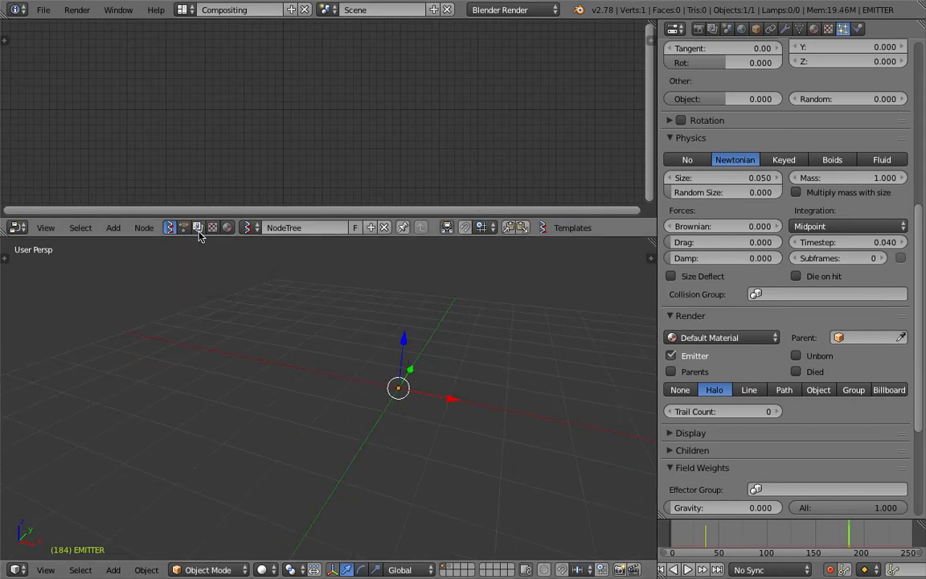
{"action": "middle_click_drag", "start_coordinate": [344, 344], "coordinate": [368, 333]}
{"action": "key", "text": "ctrl+s"}
{"action": "left_click", "coordinate": [368, 333]}
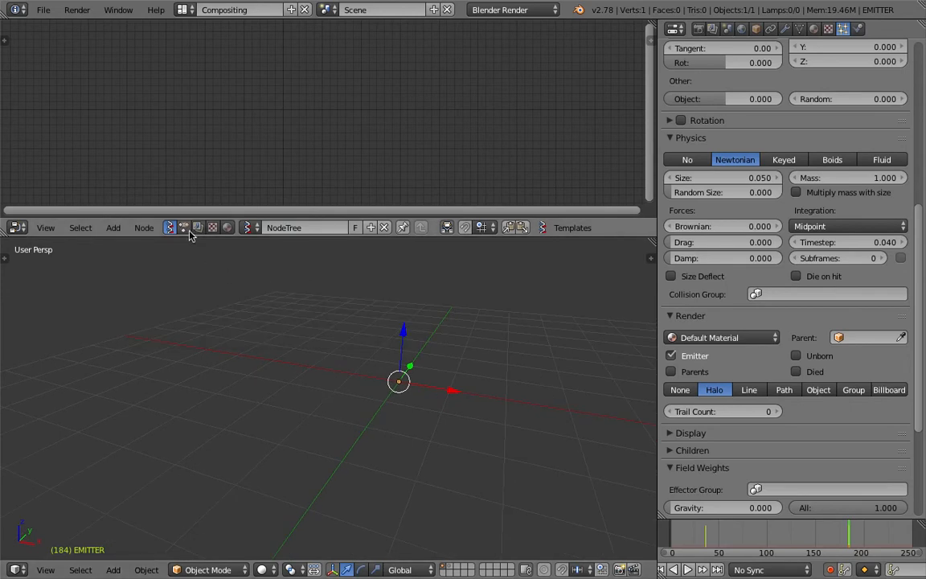
Create a new Animation Nodes tree and enlarge the node editor area
{"action": "left_click", "coordinate": [184, 228]}
{"action": "left_click", "coordinate": [277, 230]}
{"action": "left_click_drag", "start_coordinate": [283, 237], "coordinate": [288, 278]}
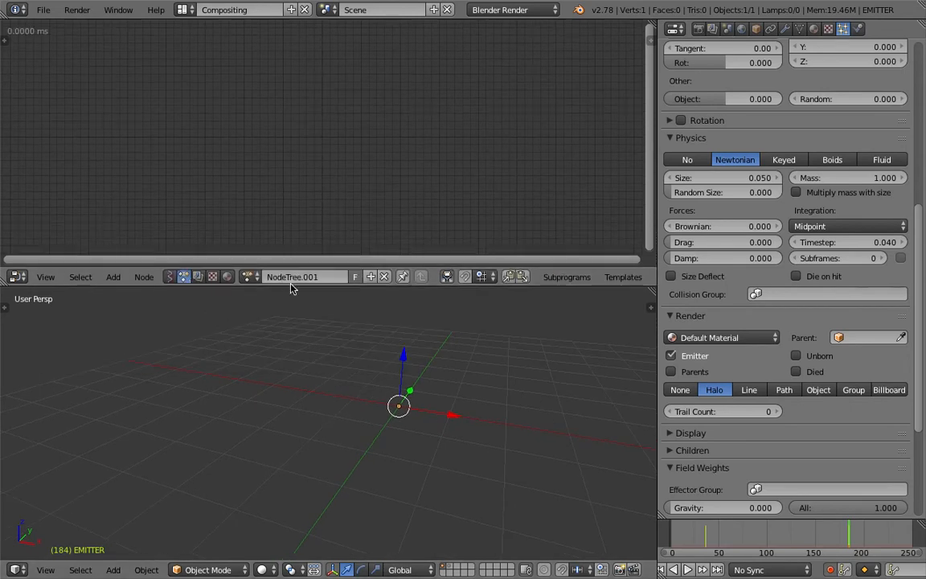
Add an Object Instancer node and enable its Copy Full Object option
{"action": "key", "text": "shift+a"}
{"action": "mouse_move", "coordinate": [217, 132]}
{"action": "left_click", "coordinate": [193, 53]}
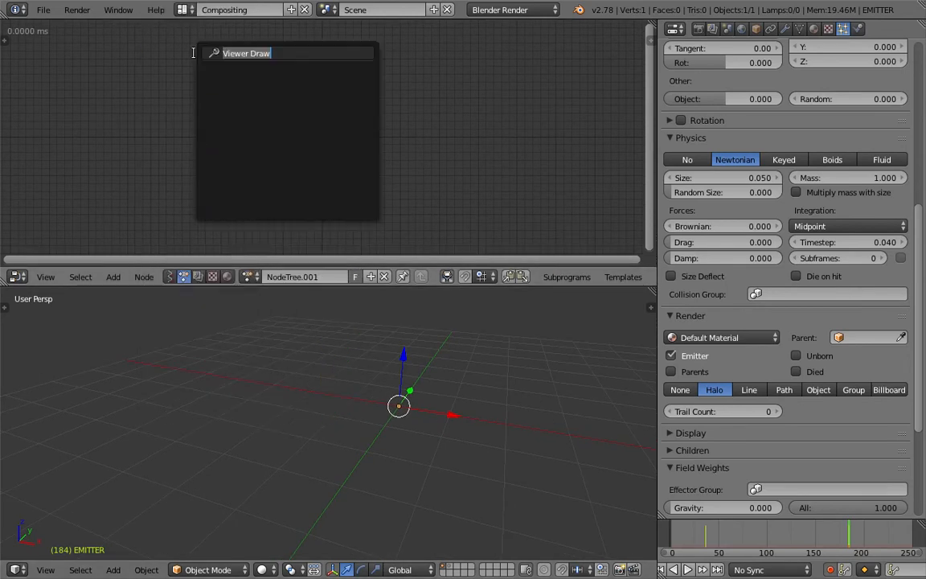
{"action": "type", "text": "object in"}
{"action": "key", "text": "Down"}
{"action": "key", "text": "Return"}
{"action": "left_click", "coordinate": [188, 101]}
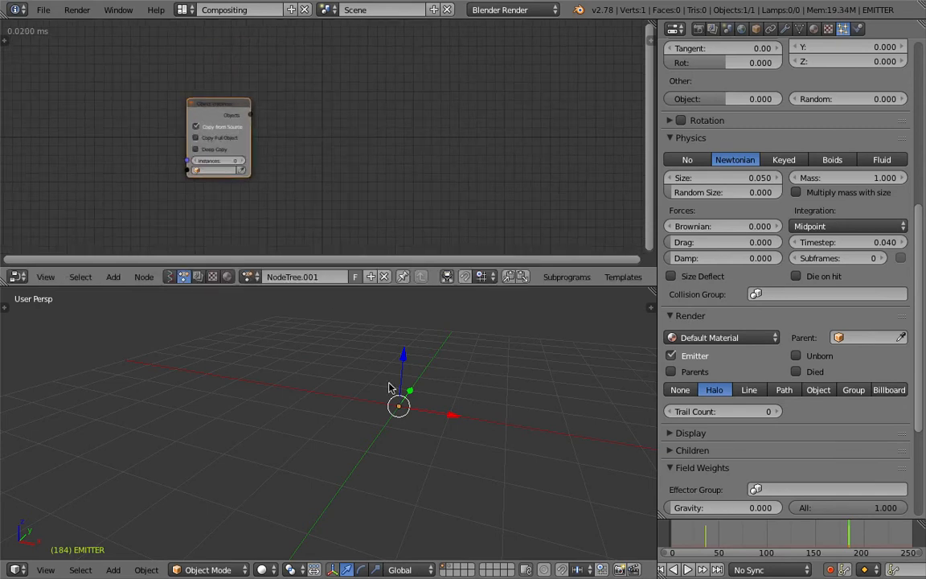
{"action": "scroll", "coordinate": [268, 183], "scroll_direction": "up", "scroll_amount": 2}
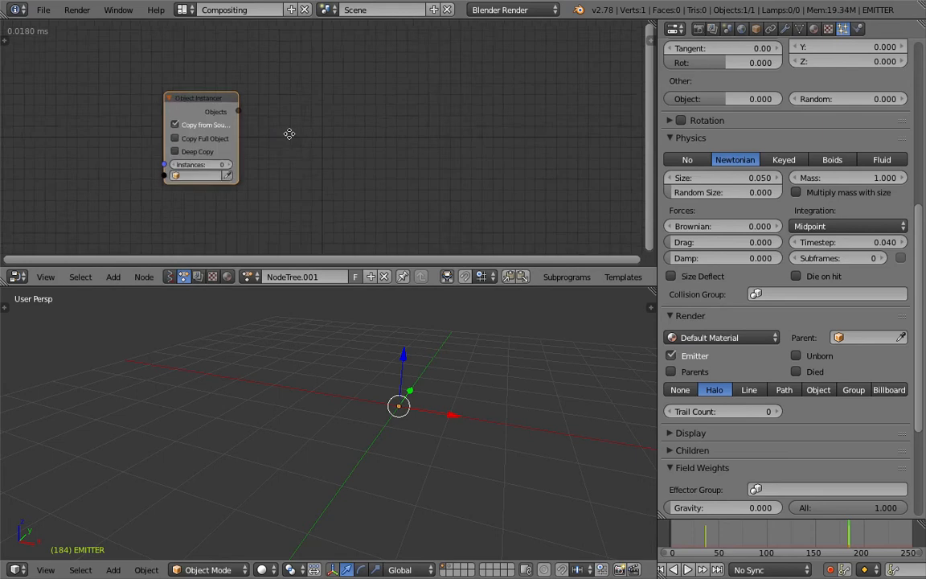
{"action": "middle_click_drag", "start_coordinate": [289, 134], "coordinate": [312, 126]}
{"action": "left_click", "coordinate": [215, 130]}
Turn on Animation Nodes auto execution for tree, frame and property changes
{"action": "left_click", "coordinate": [5, 40]}
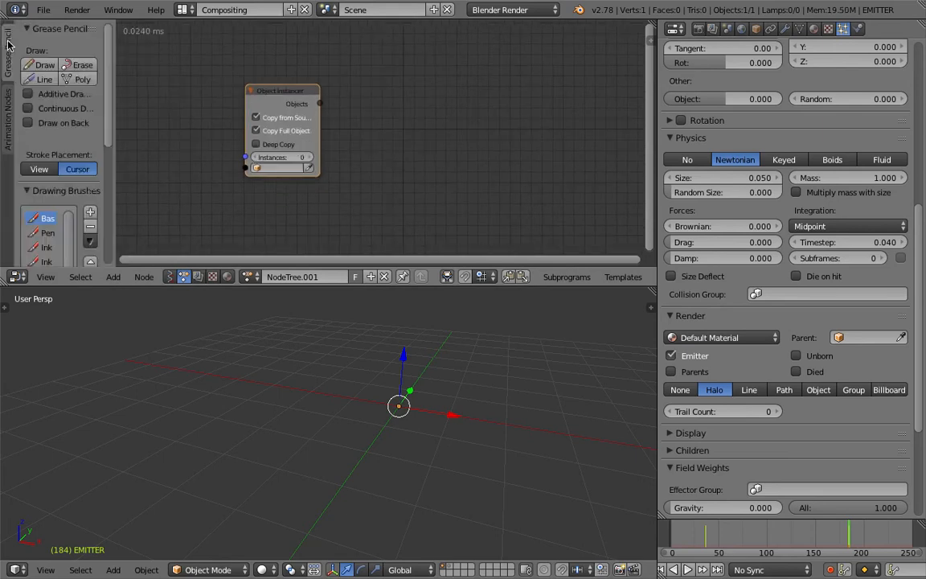
{"action": "left_click", "coordinate": [9, 105]}
{"action": "left_click", "coordinate": [43, 53]}
{"action": "left_click_drag", "start_coordinate": [28, 68], "coordinate": [28, 100]}
Choose EMITTER as the Object Instancer's source object and save the file
{"action": "scroll", "coordinate": [212, 124], "scroll_direction": "up", "scroll_amount": 1}
{"action": "left_click", "coordinate": [271, 171]}
{"action": "left_click", "coordinate": [275, 199]}
{"action": "middle_click_drag", "start_coordinate": [372, 164], "coordinate": [381, 160]}
{"action": "key", "text": "ctrl+s"}
{"action": "left_click", "coordinate": [380, 163]}
{"action": "scroll", "coordinate": [349, 129], "scroll_direction": "down", "scroll_amount": 1}
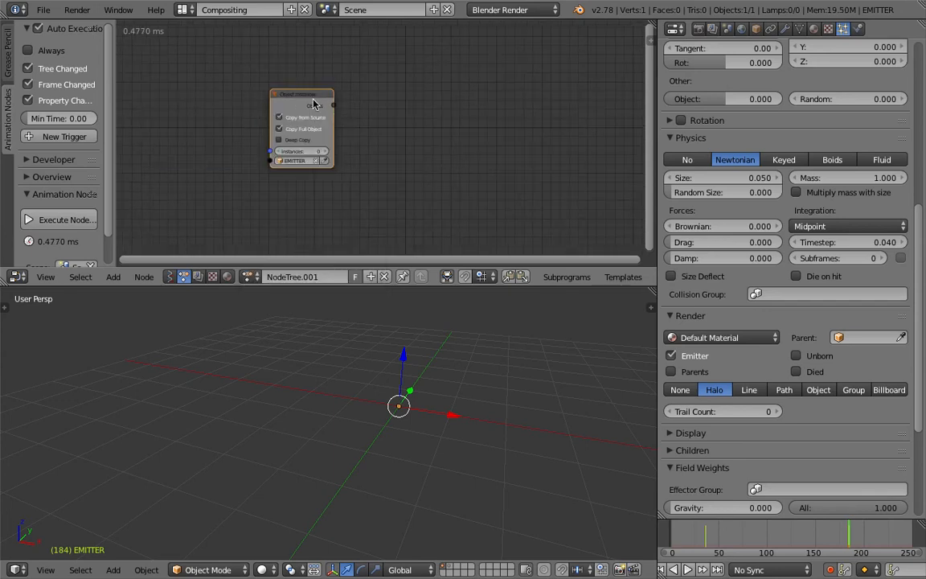
Create a loop subprogram over the Object Instancer's object list and set the number of instances to 5
{"action": "key", "text": "w"}
{"action": "left_click", "coordinate": [470, 95]}
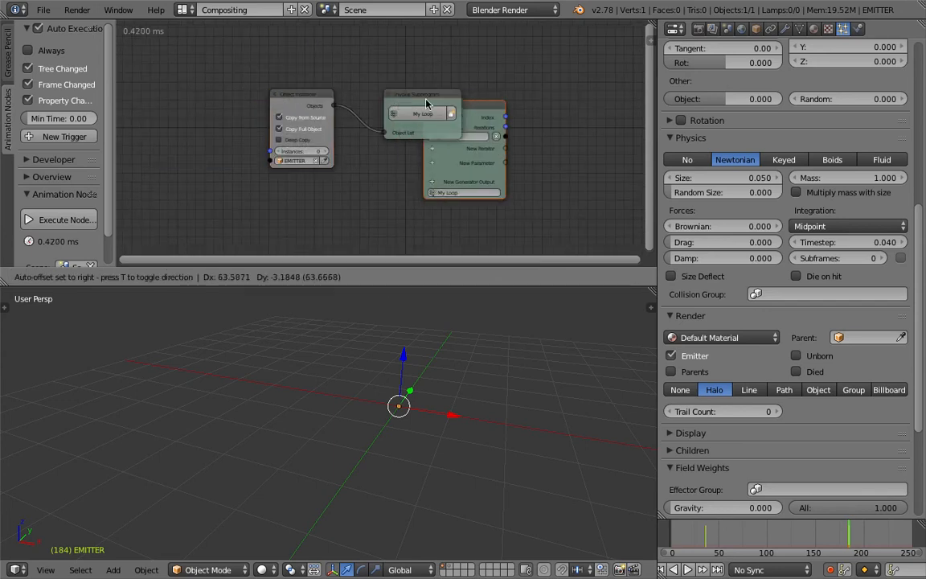
{"action": "scroll", "coordinate": [380, 74], "scroll_direction": "up", "scroll_amount": 2}
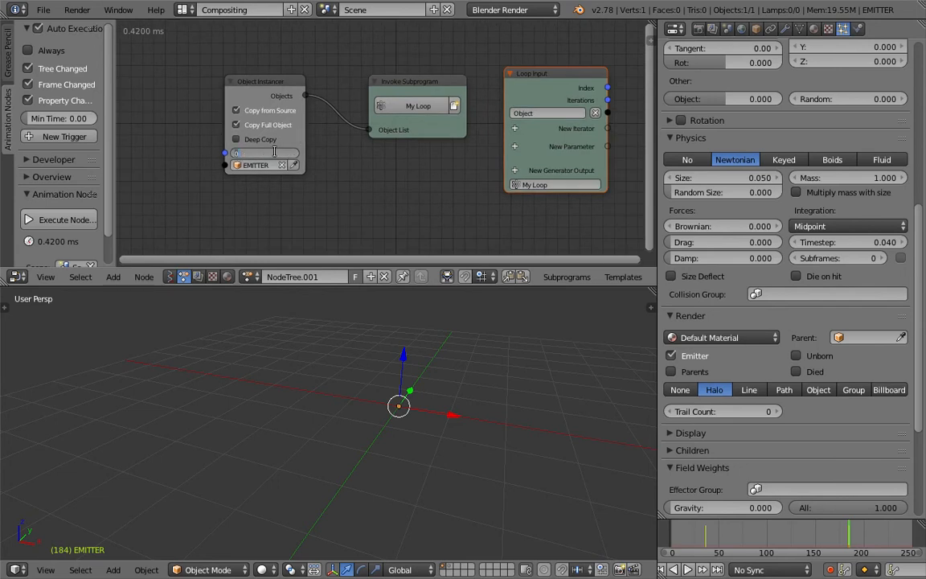
{"action": "type", "text": "5"}
{"action": "key", "text": "Return"}
{"action": "scroll", "coordinate": [442, 82], "scroll_direction": "down", "scroll_amount": 1}
Add an Object Transforms Output node beside the Loop Input node
{"action": "middle_click_drag", "start_coordinate": [447, 78], "coordinate": [350, 71]}
{"action": "scroll", "coordinate": [511, 95], "scroll_direction": "down", "scroll_amount": 2}
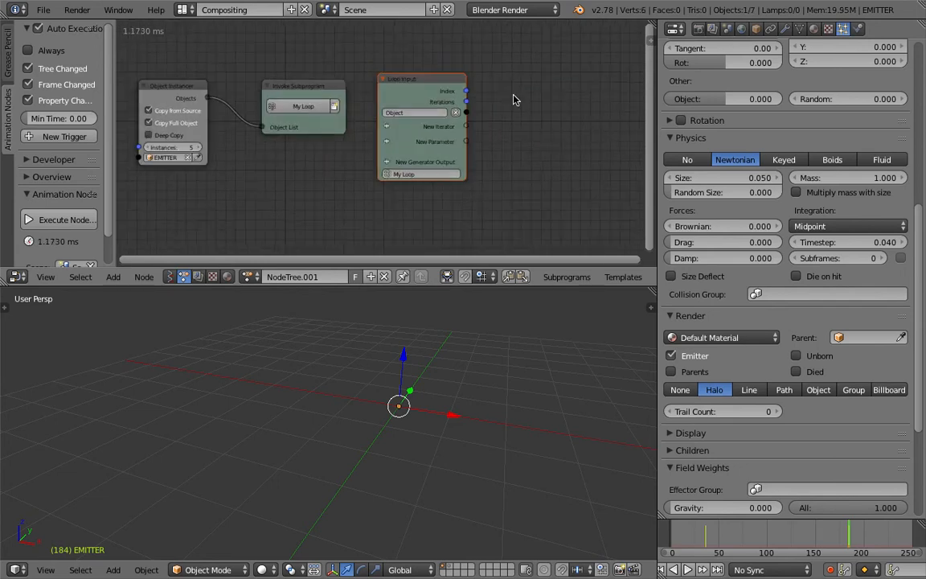
{"action": "key", "text": "ctrl+a"}
{"action": "type", "text": "object tran"}
{"action": "key", "text": "Down"}
{"action": "key", "text": "Down"}
{"action": "key", "text": "Return"}
{"action": "left_click", "coordinate": [556, 102]}
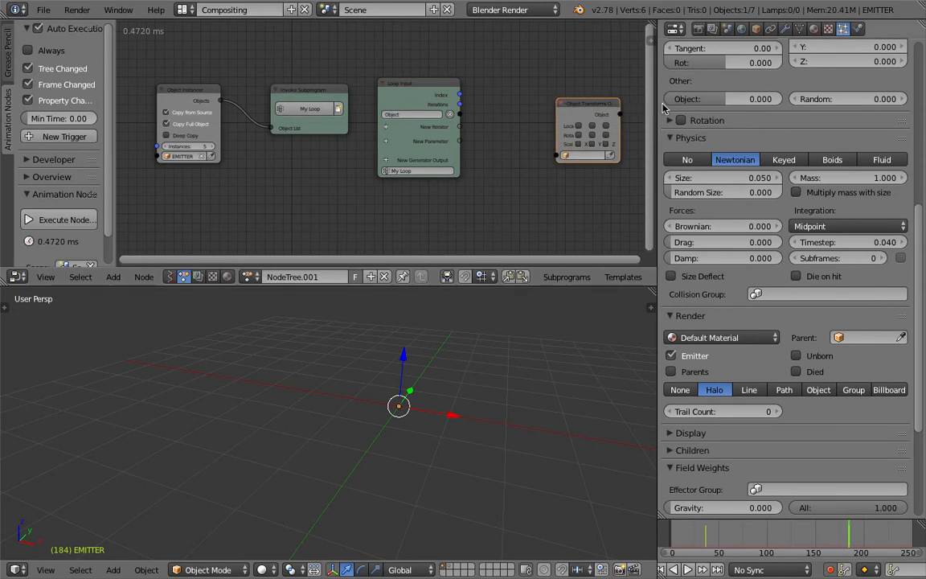
Widen the node editor, connect the loop's Object to the Object Transforms Output node and enable its X, Y and Z location
{"action": "left_click_drag", "start_coordinate": [658, 105], "coordinate": [810, 109]}
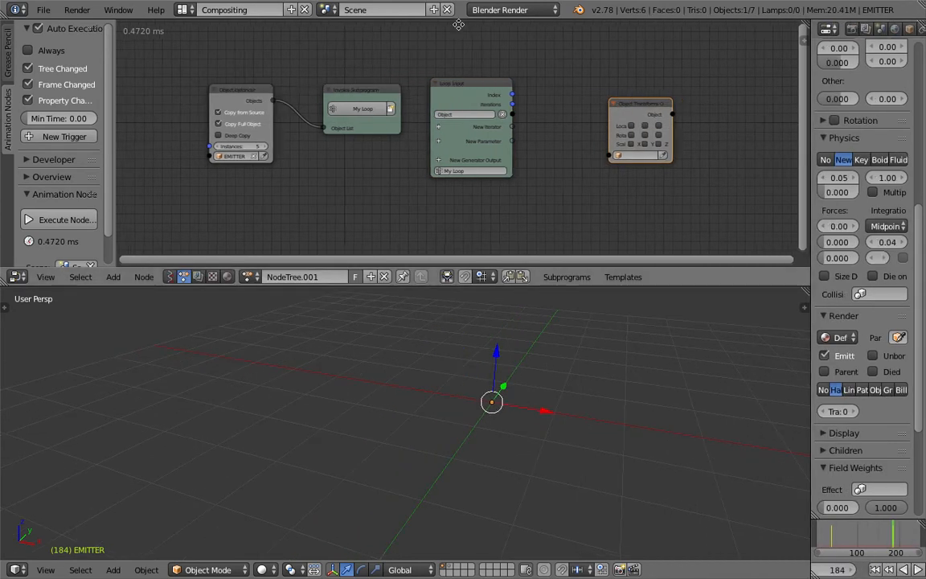
{"action": "scroll", "coordinate": [503, 124], "scroll_direction": "up", "scroll_amount": 1}
{"action": "left_click_drag", "start_coordinate": [472, 110], "coordinate": [584, 158]}
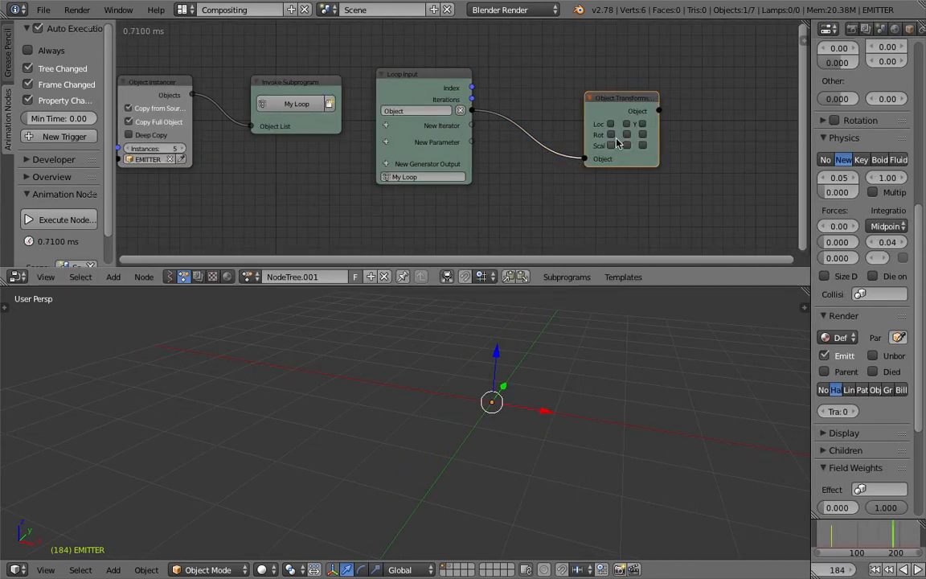
{"action": "left_click", "coordinate": [611, 123]}
{"action": "left_click_drag", "start_coordinate": [641, 102], "coordinate": [717, 103]}
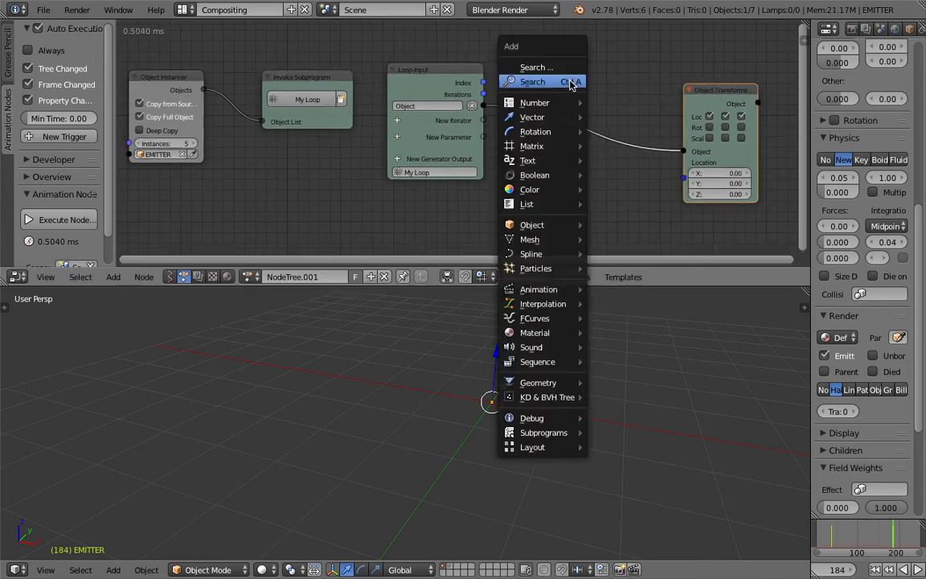
Add a Vector Wiggle node between the Loop Input and Object Transforms Output nodes
{"action": "key", "text": "ctrl+a"}
{"action": "type", "text": "wiggl"}
{"action": "key", "text": "Down"}
{"action": "key", "text": "Down"}
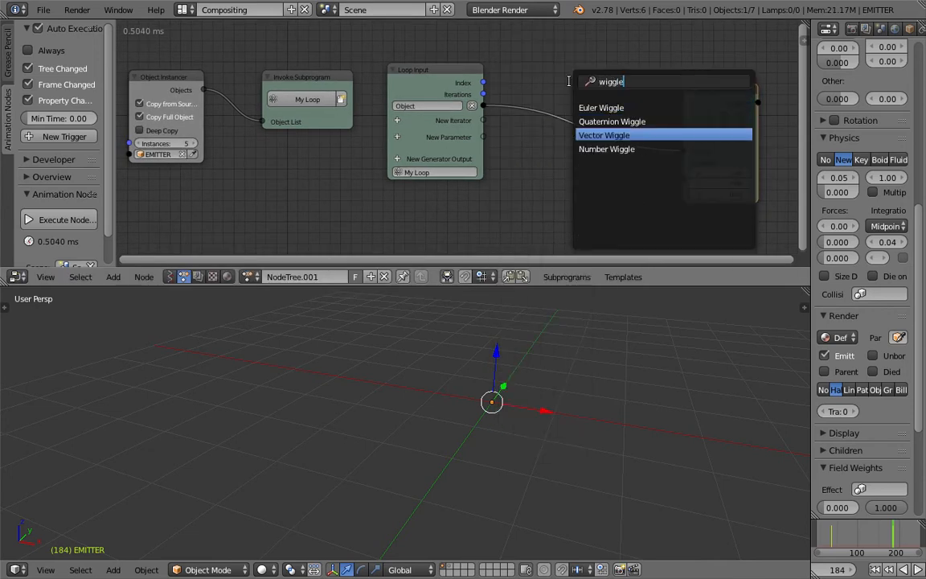
{"action": "key", "text": "Return"}
{"action": "left_click", "coordinate": [554, 160]}
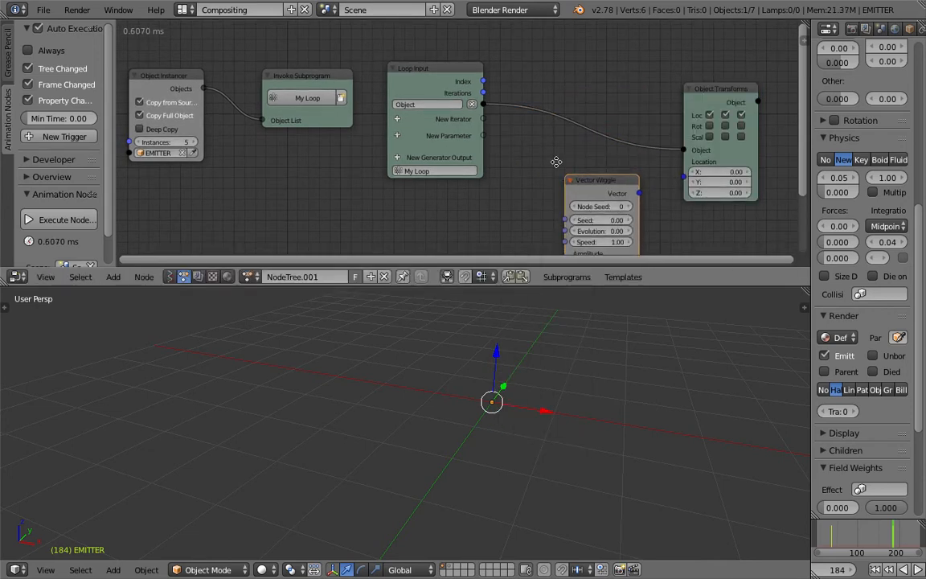
Connect the loop's Index to the Vector Wiggle's Seed and its Vector to the Object Transforms Output's Location
{"action": "middle_click_drag", "start_coordinate": [554, 161], "coordinate": [529, 88]}
{"action": "left_click_drag", "start_coordinate": [528, 110], "coordinate": [566, 168]}
{"action": "left_click_drag", "start_coordinate": [640, 141], "coordinate": [685, 109]}
Add a Time Info node and connect its Frame output to the Vector Wiggle's Evolution
{"action": "key", "text": "shift+a"}
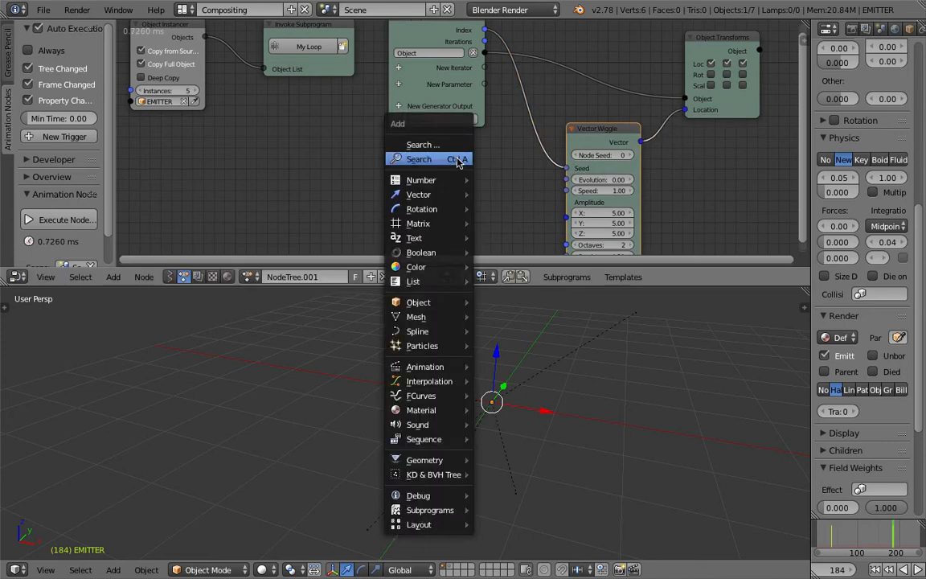
{"action": "left_click", "coordinate": [455, 159]}
{"action": "type", "text": "frame"}
{"action": "key", "text": "Return"}
{"action": "left_click", "coordinate": [462, 165]}
{"action": "left_click_drag", "start_coordinate": [531, 178], "coordinate": [567, 179]}
{"action": "left_click_drag", "start_coordinate": [491, 165], "coordinate": [448, 165]}
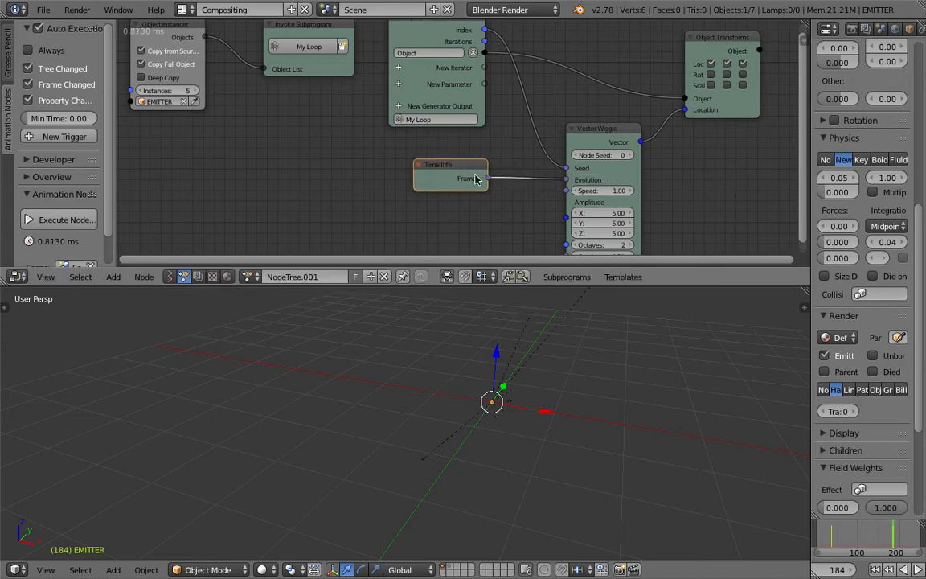
Widen the properties area and play the animation briefly to preview the particle trails of the emitter instances
{"action": "middle_click_drag", "start_coordinate": [590, 204], "coordinate": [591, 195]}
{"action": "middle_click_drag", "start_coordinate": [509, 341], "coordinate": [523, 366]}
{"action": "scroll", "coordinate": [868, 569], "scroll_direction": "down", "scroll_amount": 2}
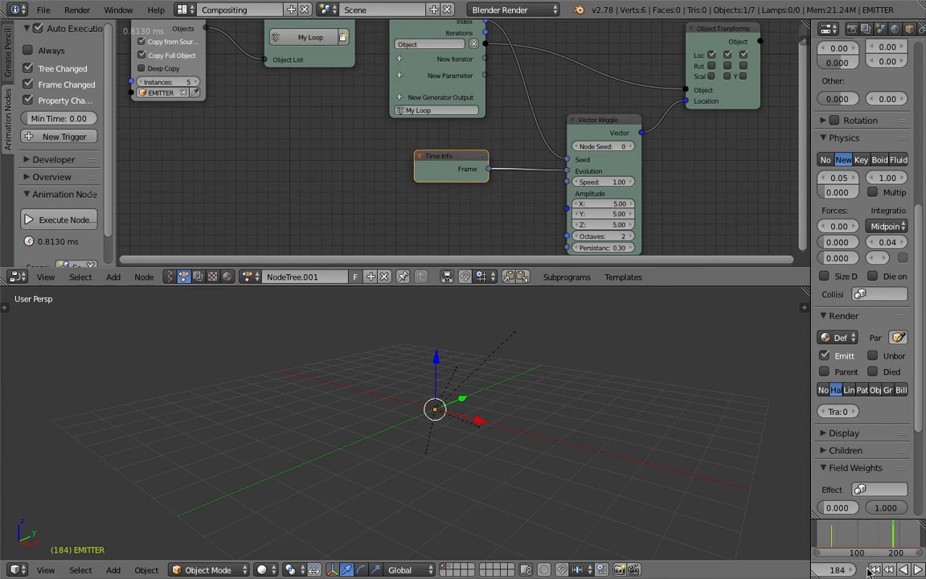
{"action": "left_click_drag", "start_coordinate": [810, 468], "coordinate": [715, 468]}
{"action": "left_click", "coordinate": [810, 569]}
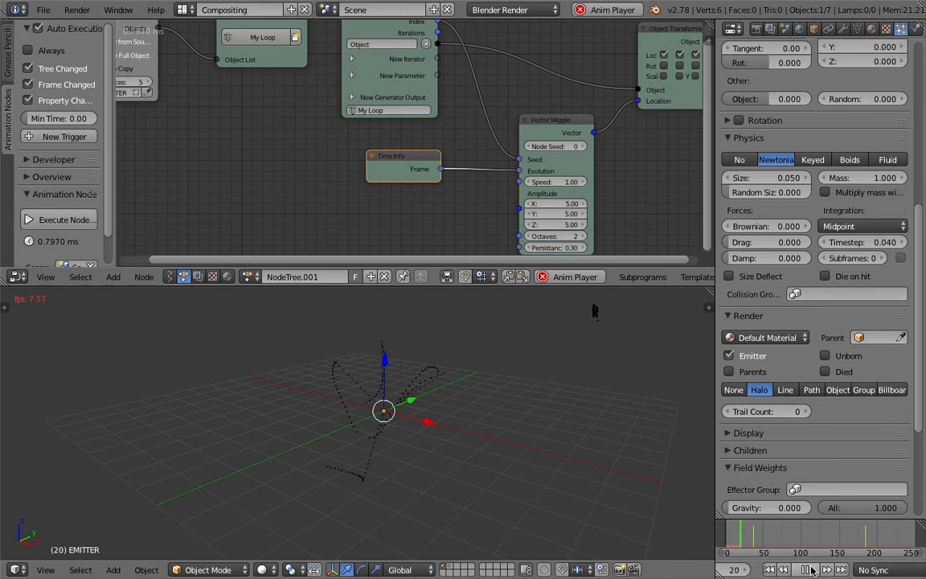
{"action": "left_click", "coordinate": [812, 569]}
Select the emitter instances one by one and examine each one's particle trail from different angles
{"action": "middle_click_drag", "start_coordinate": [554, 489], "coordinate": [450, 377]}
{"action": "right_click", "coordinate": [549, 346]}
{"action": "middle_click_drag", "start_coordinate": [553, 341], "coordinate": [343, 453]}
{"action": "right_click", "coordinate": [341, 411]}
{"action": "right_click", "coordinate": [374, 382]}
{"action": "right_click", "coordinate": [362, 368]}
{"action": "right_click", "coordinate": [338, 438]}
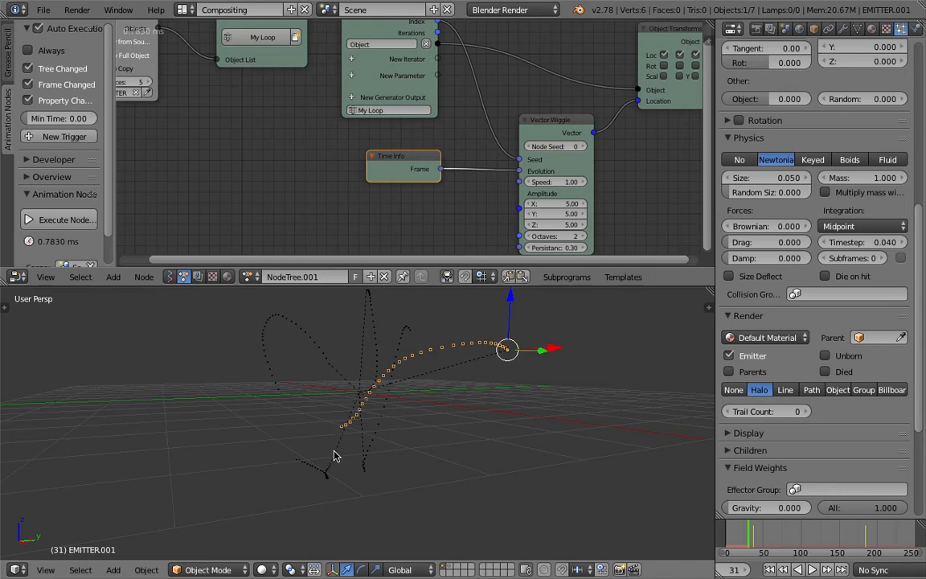
{"action": "mouse_move", "coordinate": [336, 451]}
{"action": "middle_mouse_down"}
{"action": "mouse_move", "coordinate": [361, 459]}
{"action": "mouse_move", "coordinate": [334, 465]}
{"action": "middle_mouse_up"}
{"action": "right_click", "coordinate": [345, 480]}
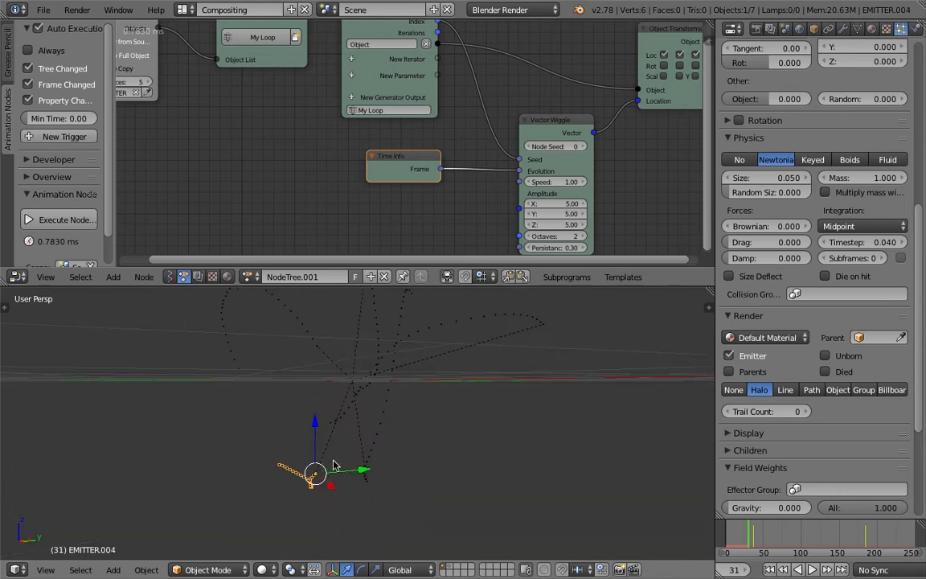
Save the file and reposition the Object Instancer and Invoke Subprogram nodes away from the Loop Input
{"action": "middle_click_drag", "start_coordinate": [420, 457], "coordinate": [434, 431]}
{"action": "middle_click_drag", "start_coordinate": [203, 128], "coordinate": [379, 188]}
{"action": "key", "text": "ctrl+s"}
{"action": "left_click", "coordinate": [380, 185]}
{"action": "left_click_drag", "start_coordinate": [277, 74], "coordinate": [214, 80]}
{"action": "left_click_drag", "start_coordinate": [418, 76], "coordinate": [358, 71]}
{"action": "left_click", "coordinate": [247, 93]}
{"action": "key", "text": "u"}
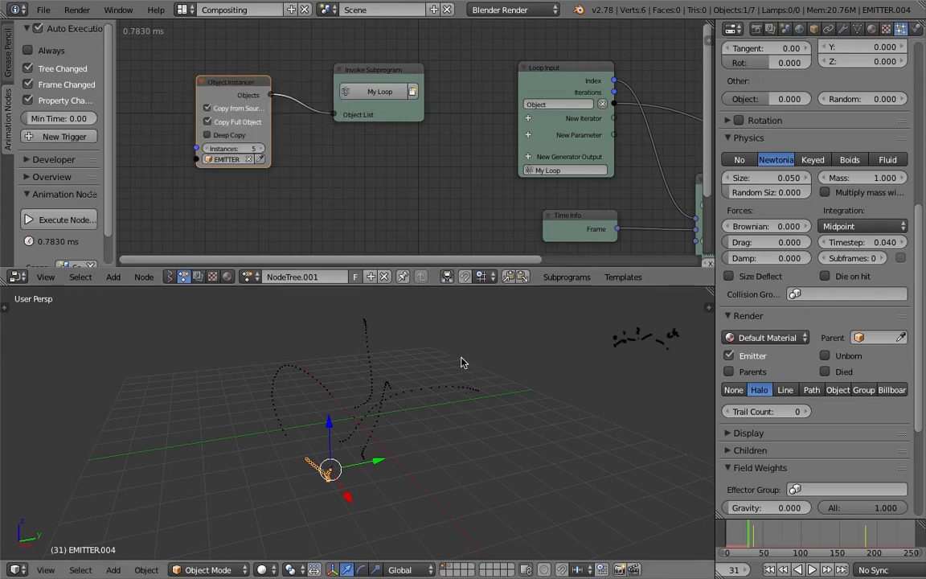
Enlarge the 3D viewport and set the Vector Wiggle's amplitude to 10 on X, Y and Z
{"action": "middle_click_drag", "start_coordinate": [471, 364], "coordinate": [462, 293]}
{"action": "left_click_drag", "start_coordinate": [462, 291], "coordinate": [441, 203]}
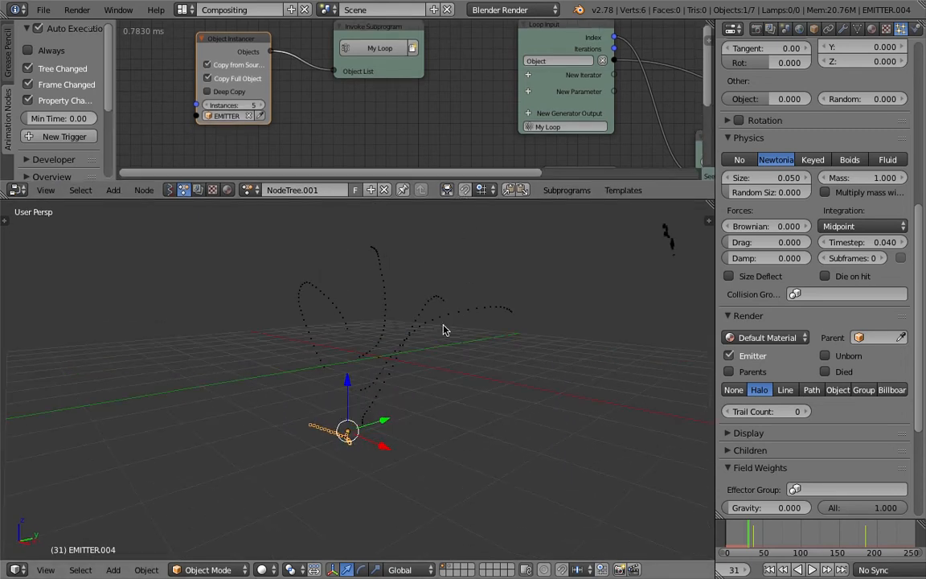
{"action": "scroll", "coordinate": [434, 123], "scroll_direction": "down", "scroll_amount": 1}
{"action": "scroll", "coordinate": [389, 106], "scroll_direction": "down", "scroll_amount": 4, "text": "ctrl"}
{"action": "middle_click_drag", "start_coordinate": [371, 105], "coordinate": [345, 50]}
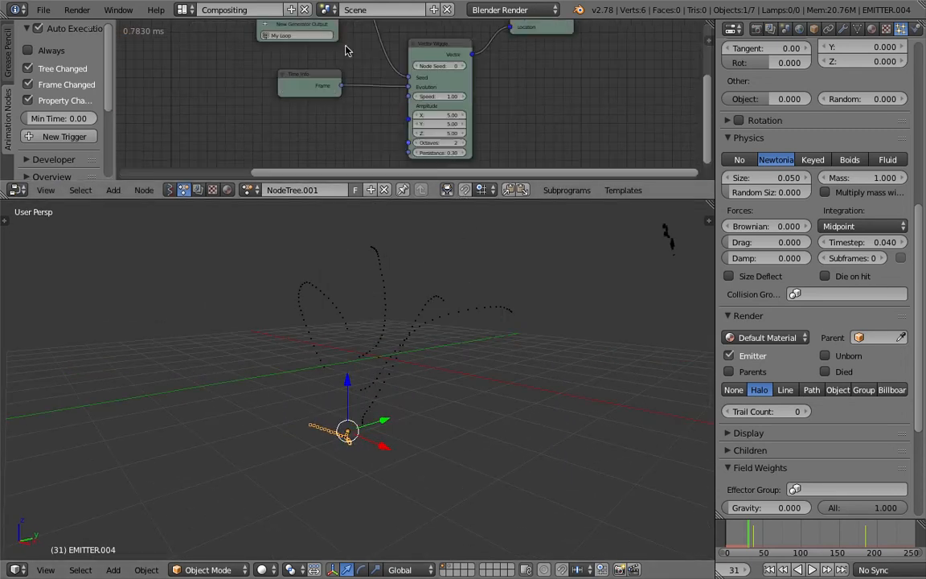
{"action": "left_click", "coordinate": [434, 114]}
{"action": "type", "text": "10"}
{"action": "key", "text": "Return"}
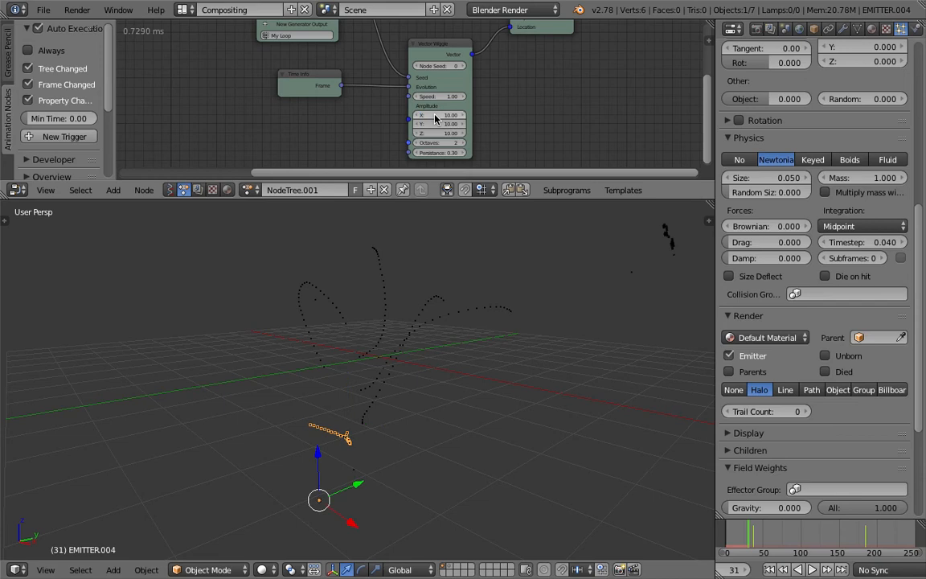
Play the animation from the first frame to preview the wider particle trails, and pause it at frame 49
{"action": "key", "text": "shift+Left"}
{"action": "left_click", "coordinate": [811, 569]}
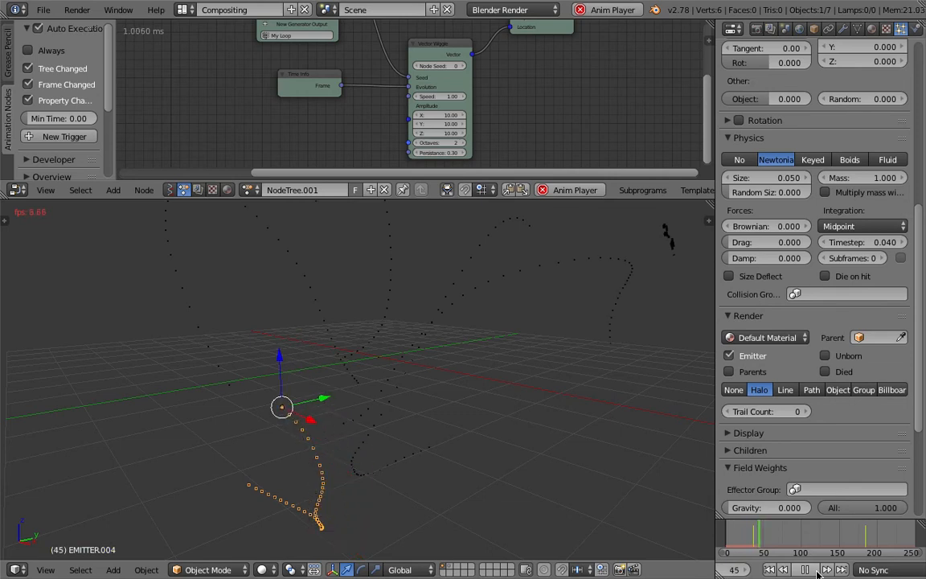
{"action": "left_click", "coordinate": [804, 569]}
Examine the emitter trails from another angle, deselect everything and save the file
{"action": "middle_click_drag", "start_coordinate": [416, 407], "coordinate": [369, 397]}
{"action": "right_click", "coordinate": [393, 347]}
{"action": "middle_click_drag", "start_coordinate": [393, 347], "coordinate": [436, 364]}
{"action": "key", "text": "a"}
{"action": "key", "text": "ctrl+s"}
{"action": "left_click", "coordinate": [423, 357]}
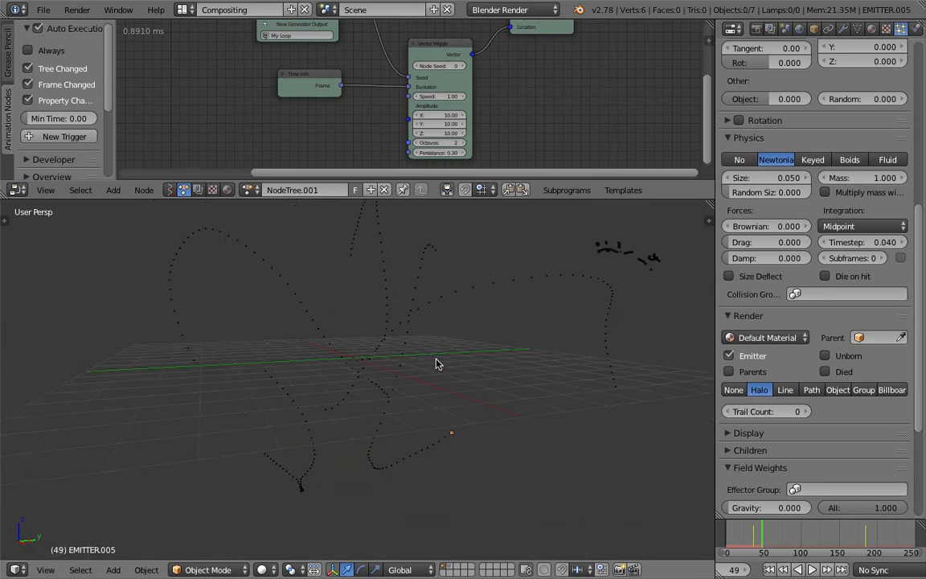
{"action": "middle_click_drag", "start_coordinate": [490, 333], "coordinate": [529, 345]}
{"action": "scroll", "coordinate": [502, 142], "scroll_direction": "down", "scroll_amount": 2, "text": "ctrl"}
{"action": "key", "text": "shift+a"}
{"action": "left_click", "coordinate": [509, 126]}
{"action": "type", "text": "view"}
{"action": "type", "text": "3d"}
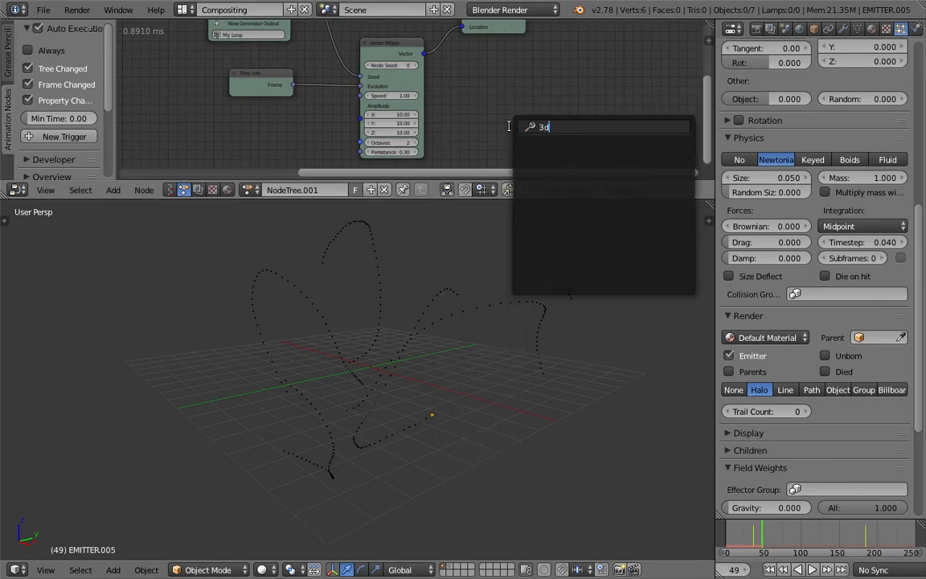
{"action": "key", "text": "Escape"}
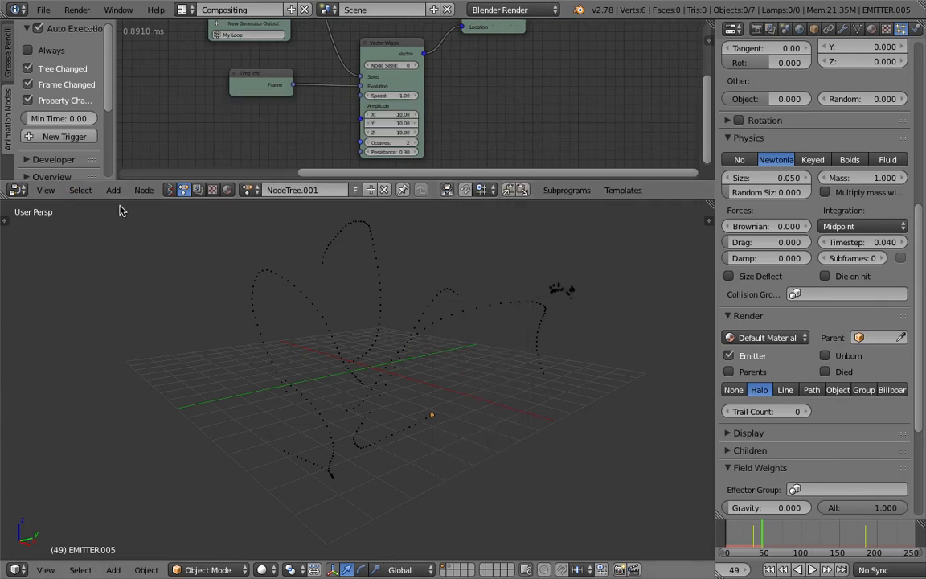
Switch the node editor to Sverchok nodes, make it taller, load the existing NodeTree and save the file
{"action": "left_click", "coordinate": [169, 190]}
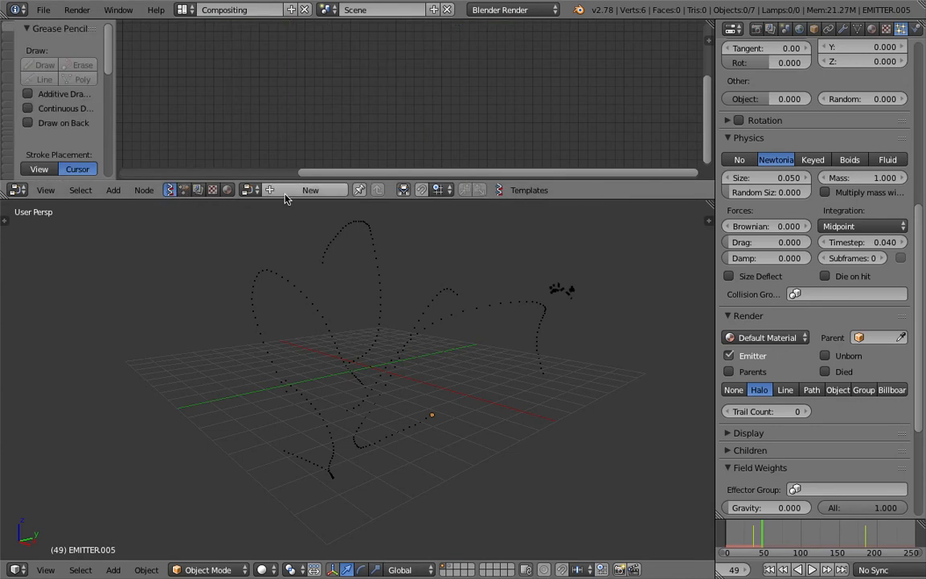
{"action": "left_click_drag", "start_coordinate": [285, 199], "coordinate": [256, 256]}
{"action": "left_click", "coordinate": [251, 247]}
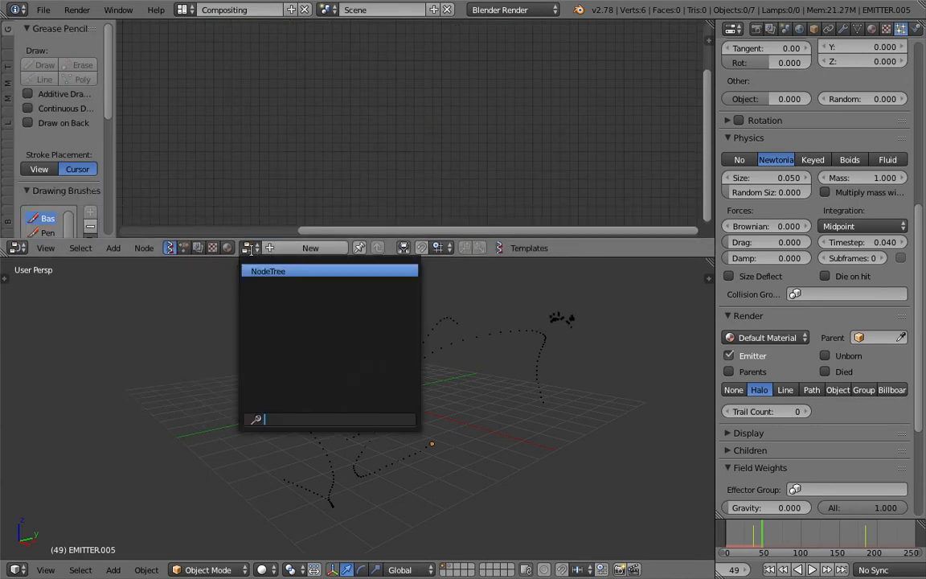
{"action": "left_click", "coordinate": [262, 271]}
{"action": "key", "text": "ctrl+s"}
{"action": "left_click", "coordinate": [291, 150]}
{"action": "middle_click_drag", "start_coordinate": [467, 372], "coordinate": [430, 350]}
{"action": "key", "text": "ctrl+s"}
{"action": "left_click", "coordinate": [393, 345]}
Select EMITTER.001, delete the scene's Grease Pencil layer from the 3D view and save the file
{"action": "right_click", "coordinate": [433, 347]}
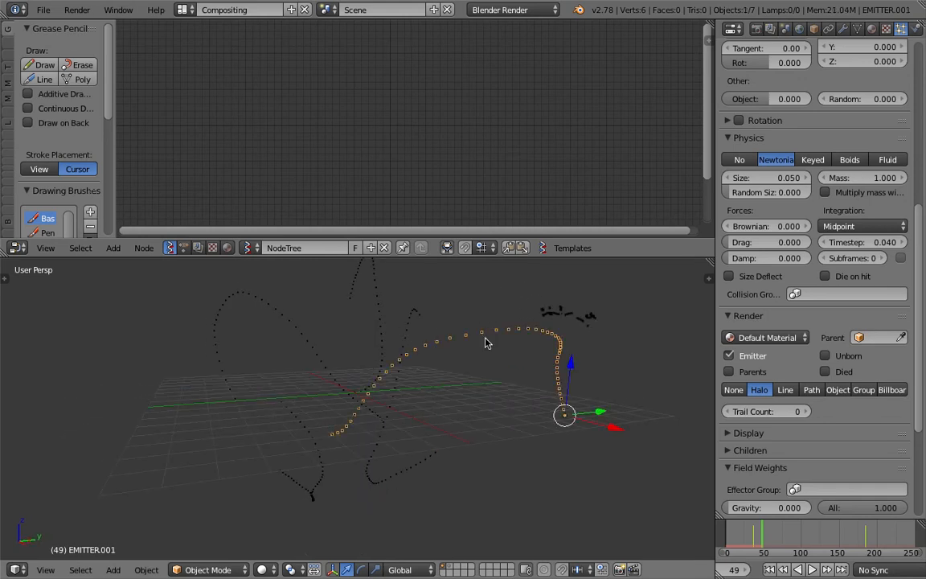
{"action": "middle_click_drag", "start_coordinate": [555, 328], "coordinate": [566, 342]}
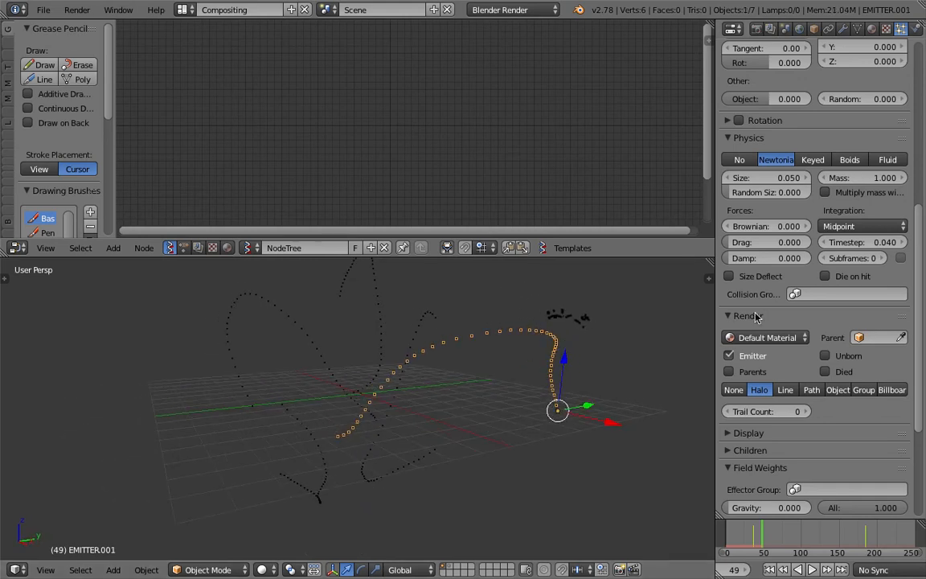
{"action": "left_click", "coordinate": [709, 281]}
{"action": "scroll", "coordinate": [659, 353], "scroll_direction": "down", "scroll_amount": 6}
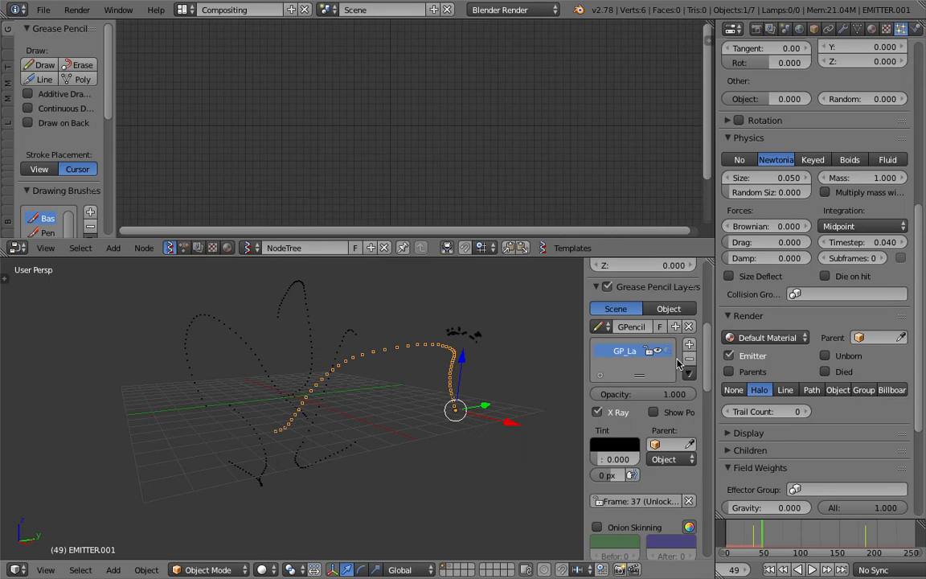
{"action": "left_click", "coordinate": [689, 362]}
{"action": "left_click_drag", "start_coordinate": [583, 304], "coordinate": [701, 310]}
{"action": "middle_click_drag", "start_coordinate": [564, 333], "coordinate": [558, 335]}
{"action": "key", "text": "ctrl+s"}
{"action": "left_click", "coordinate": [557, 333]}
Add an Objects in mk2 node to the Sverchok node tree
{"action": "key", "text": "shift+a"}
{"action": "left_click", "coordinate": [339, 109]}
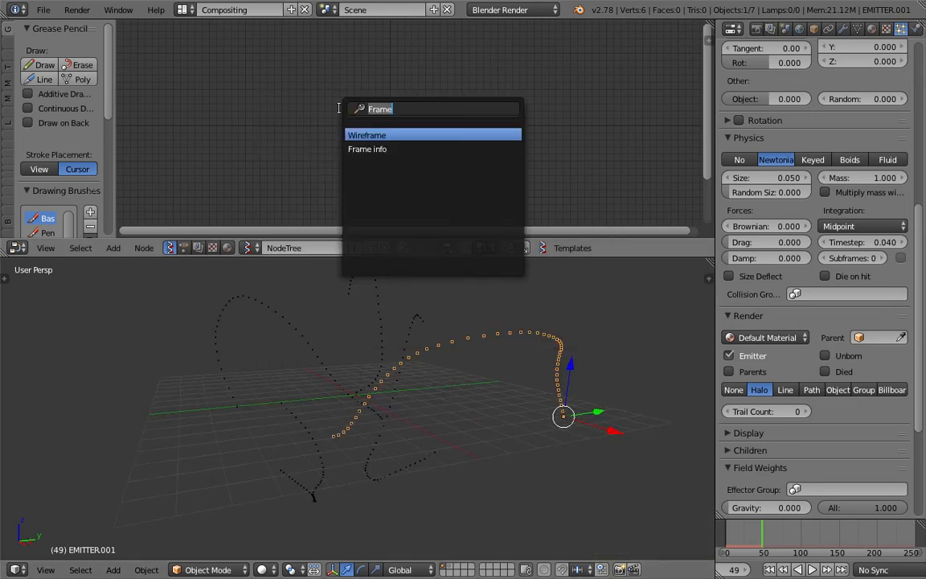
{"action": "type", "text": "objects"}
{"action": "key", "text": "Down"}
{"action": "key", "text": "Return"}
{"action": "left_click", "coordinate": [307, 98]}
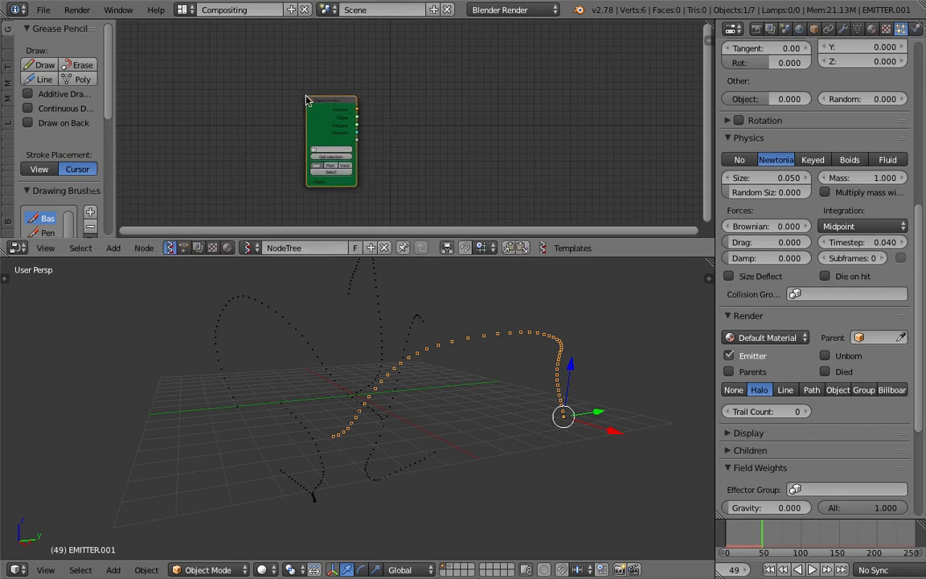
Select all five EMITTER instances and load the selection into the Objects in mk2 node
{"action": "right_click", "coordinate": [403, 338]}
{"action": "right_click", "coordinate": [382, 325], "text": "shift"}
{"action": "right_click", "coordinate": [428, 349], "text": "shift"}
{"action": "right_click", "coordinate": [317, 357], "text": "shift"}
{"action": "right_click", "coordinate": [304, 421], "text": "shift"}
{"action": "middle_click_drag", "start_coordinate": [304, 422], "coordinate": [432, 434]}
{"action": "scroll", "coordinate": [324, 152], "scroll_direction": "up", "scroll_amount": 2}
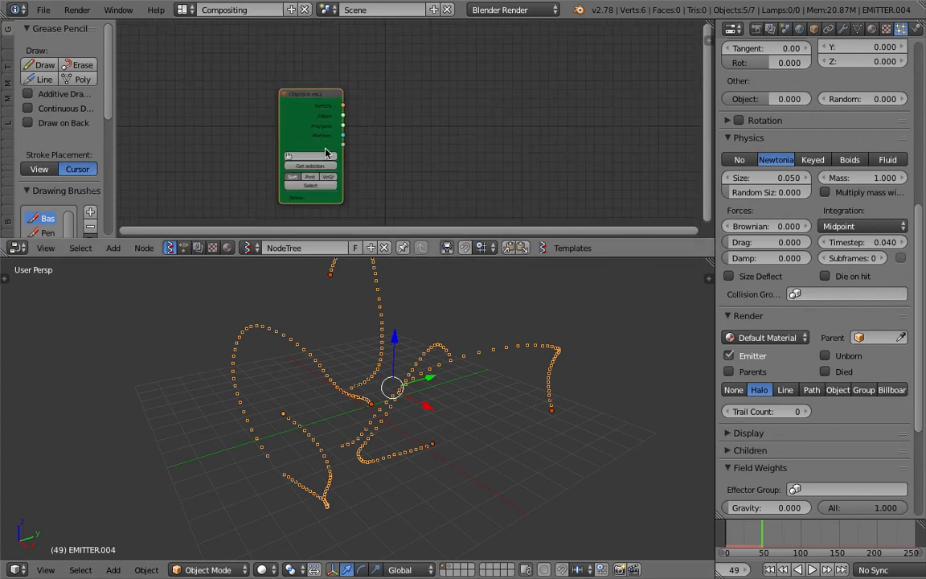
Add a Particles node, connect the Objects in mk2 node's object output to its Object input, and save the file
{"action": "middle_click_drag", "start_coordinate": [390, 147], "coordinate": [392, 112]}
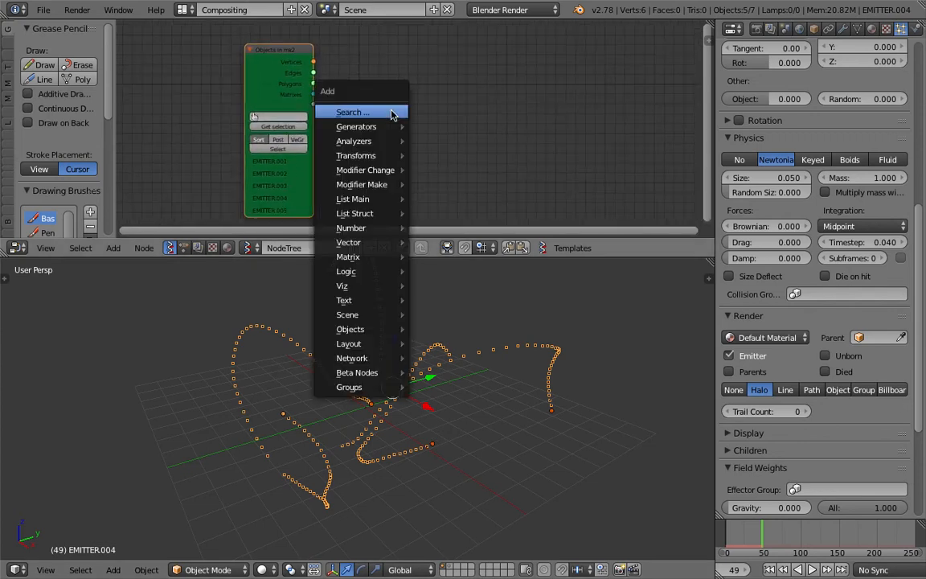
{"action": "key", "text": "space"}
{"action": "type", "text": "part"}
{"action": "key", "text": "Return"}
{"action": "left_click", "coordinate": [391, 115]}
{"action": "left_click_drag", "start_coordinate": [314, 105], "coordinate": [390, 153]}
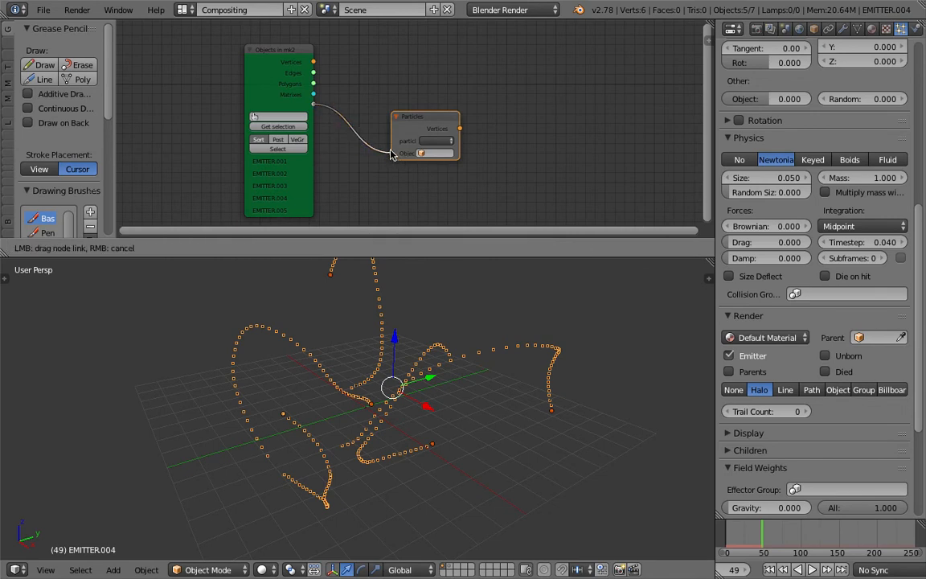
{"action": "middle_click_drag", "start_coordinate": [502, 121], "coordinate": [469, 118]}
{"action": "key", "text": "ctrl+s"}
{"action": "left_click", "coordinate": [469, 118]}
Add a Viewer Draw node, feed it the Particles node's Vertices, set it further apart and save the file
{"action": "key", "text": "shift+a"}
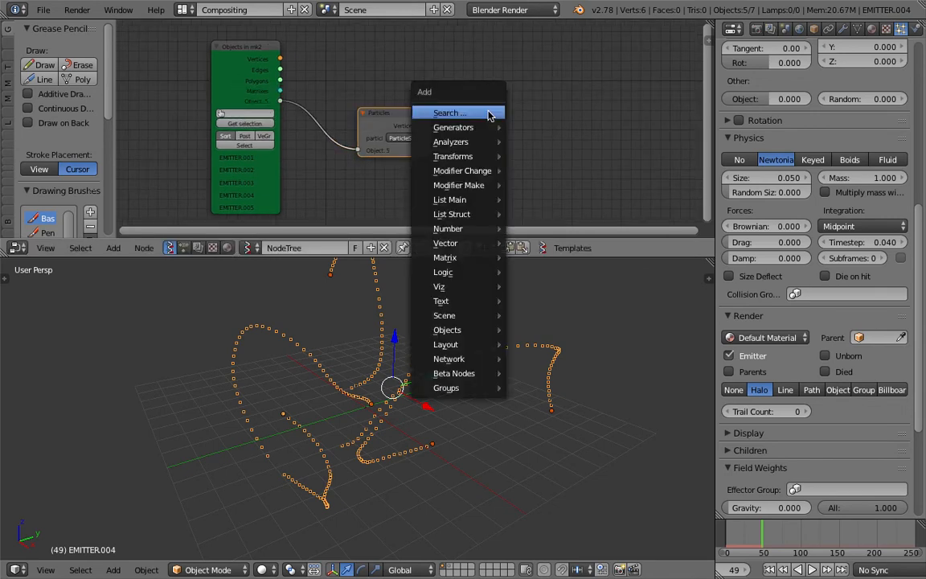
{"action": "left_click", "coordinate": [487, 114]}
{"action": "type", "text": "view"}
{"action": "key", "text": "Return"}
{"action": "left_click", "coordinate": [485, 117]}
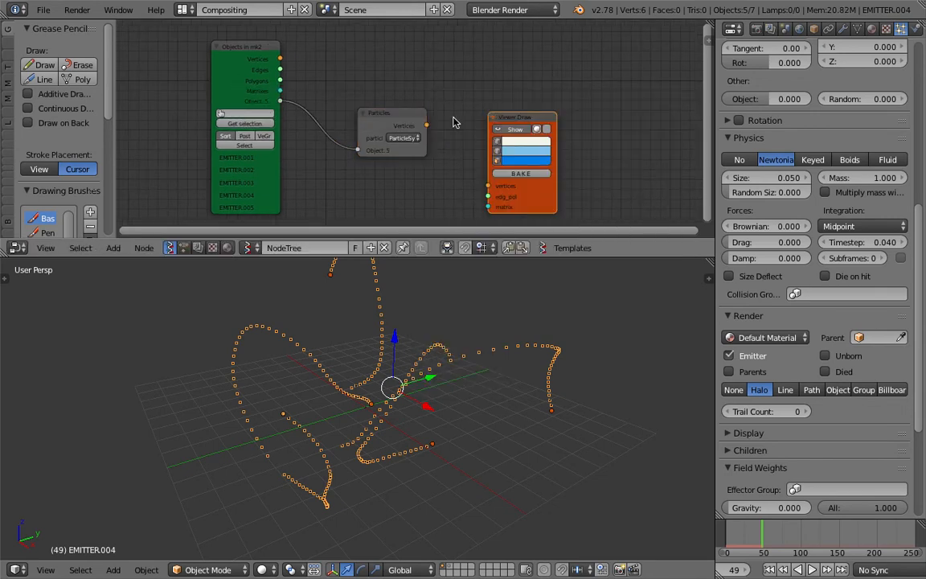
{"action": "left_click_drag", "start_coordinate": [428, 124], "coordinate": [488, 186]}
{"action": "mouse_move", "coordinate": [528, 120]}
{"action": "left_mouse_down"}
{"action": "mouse_move", "coordinate": [533, 97]}
{"action": "mouse_move", "coordinate": [603, 95]}
{"action": "left_mouse_up"}
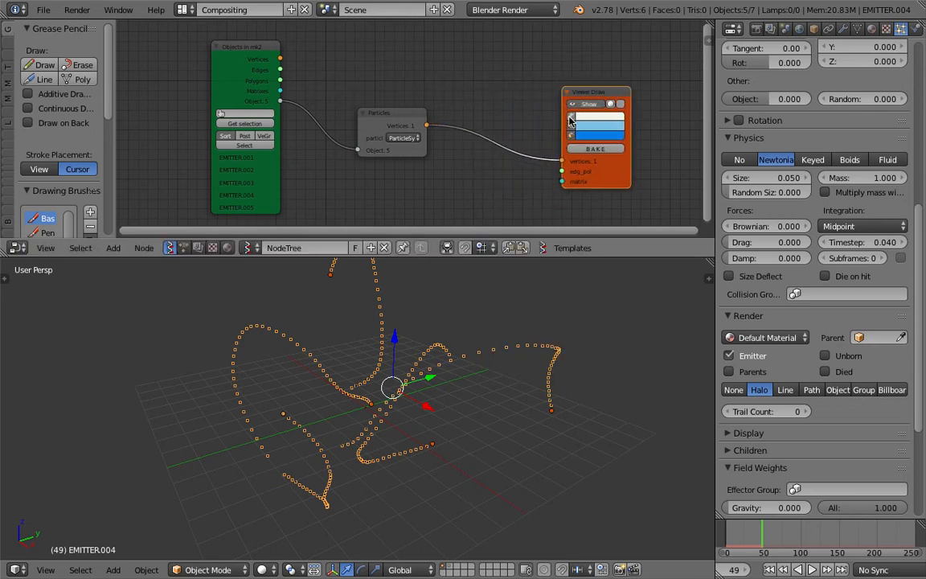
{"action": "key", "text": "ctrl+s"}
{"action": "left_click", "coordinate": [541, 120]}
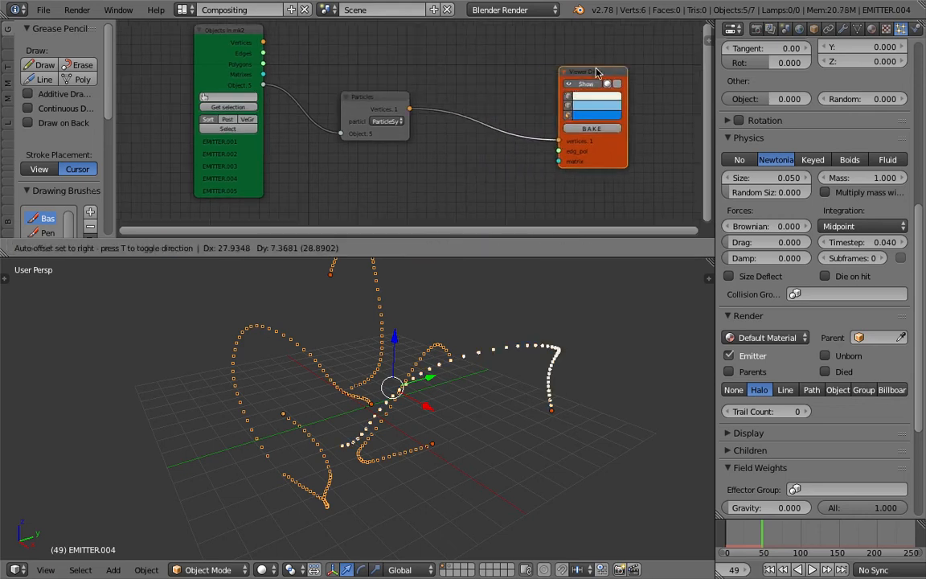
Insert a UV Connection node on the vertices link between the Particles and Viewer Draw nodes
{"action": "key", "text": "shift+a"}
{"action": "left_click", "coordinate": [487, 73]}
{"action": "type", "text": "uv"}
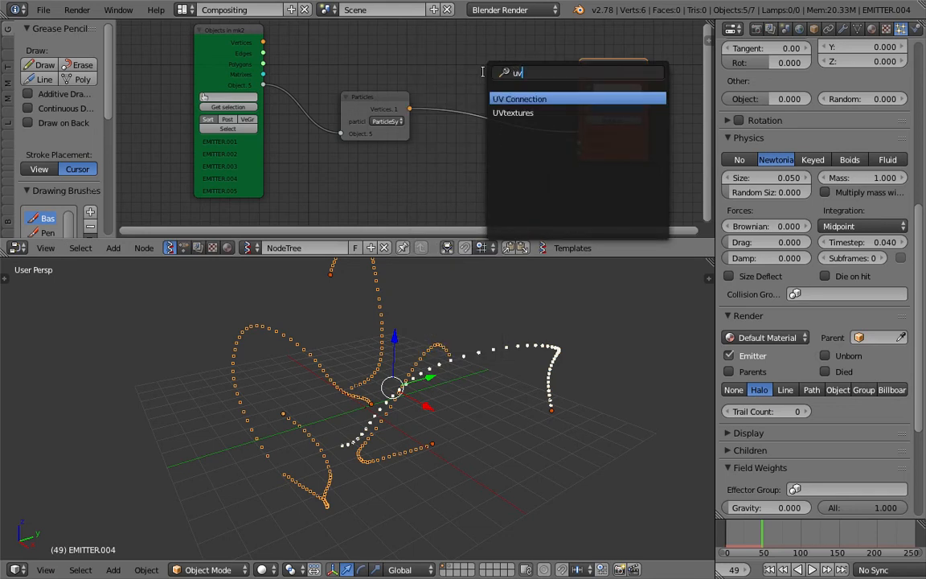
{"action": "key", "text": "Return"}
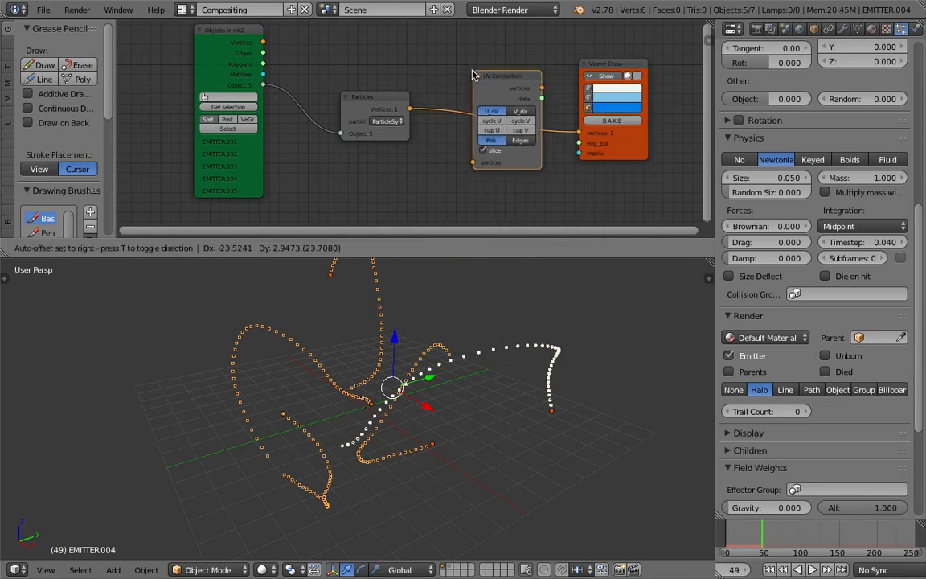
{"action": "left_click", "coordinate": [472, 75]}
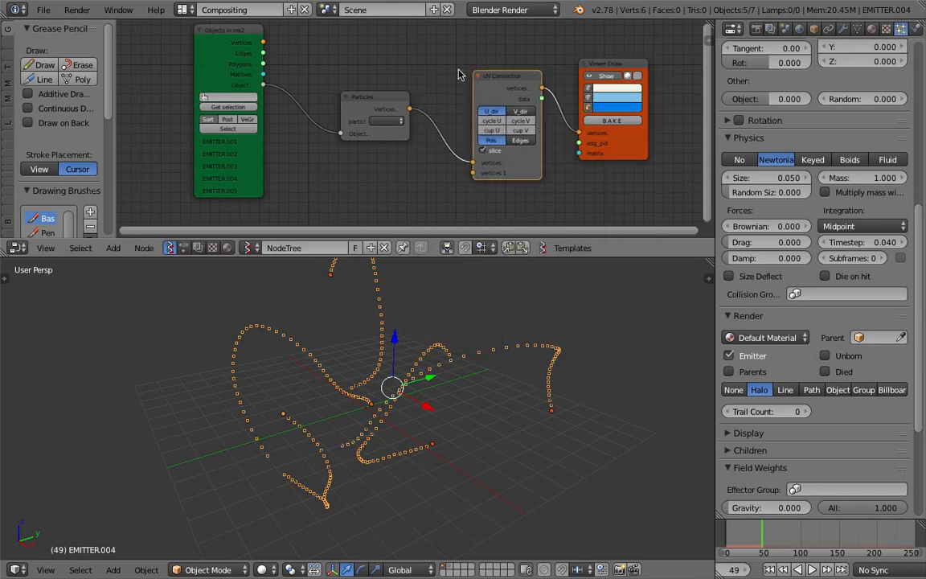
Set the UV Connection to V_dir with Edges output, and connect its data to the Viewer Draw's edg_pol input
{"action": "left_click", "coordinate": [520, 111]}
{"action": "left_click_drag", "start_coordinate": [540, 98], "coordinate": [579, 143]}
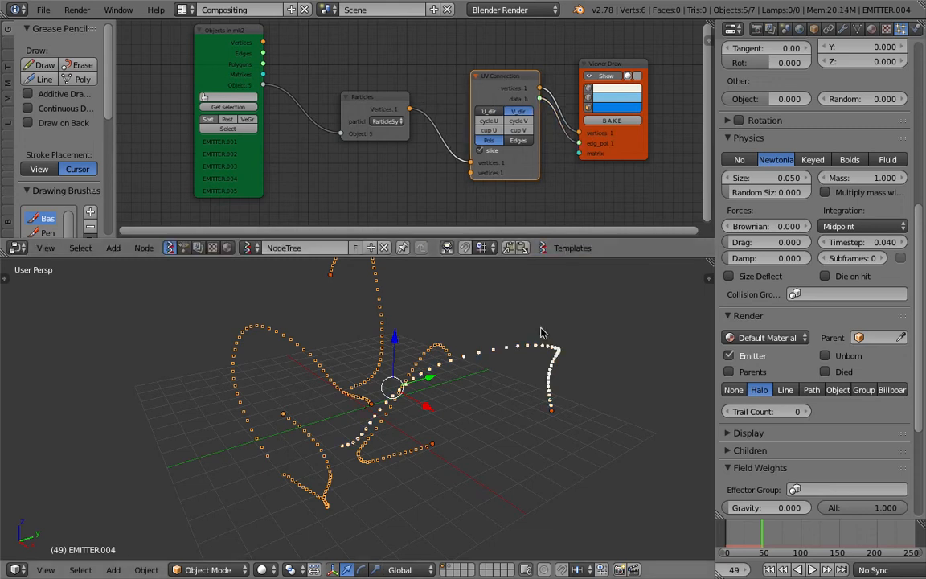
{"action": "left_click", "coordinate": [520, 140]}
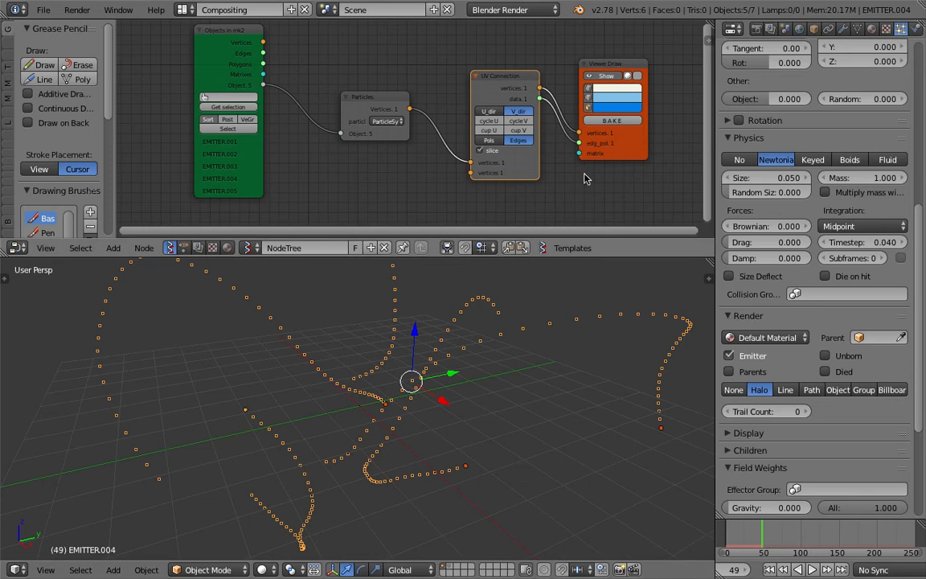
Tidy the Sverchok tree by repositioning the Particles and Viewer Draw nodes and widening the Particles node
{"action": "mouse_move", "coordinate": [545, 396]}
{"action": "middle_mouse_down"}
{"action": "mouse_move", "coordinate": [568, 391]}
{"action": "mouse_move", "coordinate": [554, 387]}
{"action": "middle_mouse_up"}
{"action": "scroll", "coordinate": [546, 378], "scroll_direction": "down", "scroll_amount": 2}
{"action": "middle_click_drag", "start_coordinate": [405, 134], "coordinate": [365, 143]}
{"action": "left_click_drag", "start_coordinate": [444, 92], "coordinate": [330, 98]}
{"action": "scroll", "coordinate": [280, 105], "scroll_direction": "up", "scroll_amount": 2}
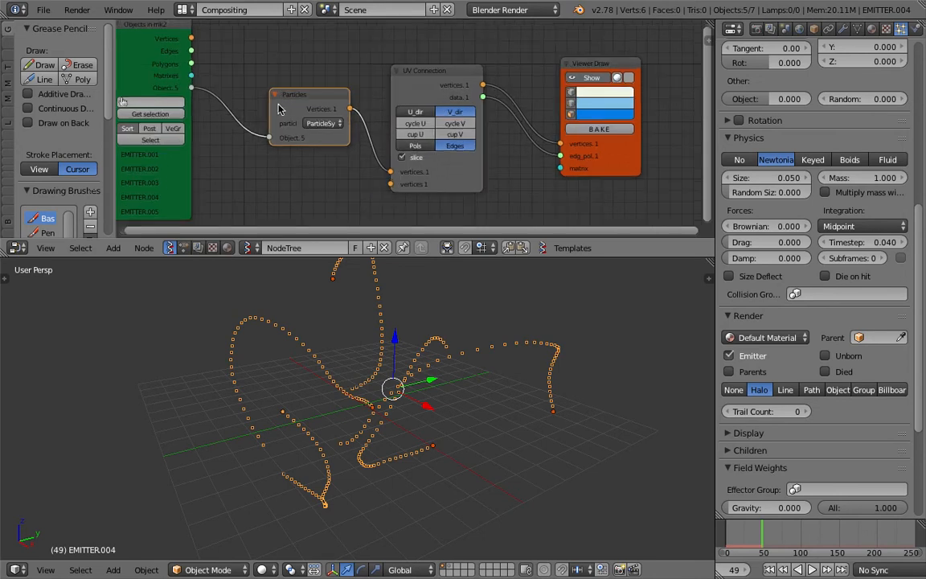
{"action": "mouse_move", "coordinate": [271, 104]}
{"action": "left_mouse_down"}
{"action": "mouse_move", "coordinate": [229, 97]}
{"action": "mouse_move", "coordinate": [280, 98]}
{"action": "left_mouse_up"}
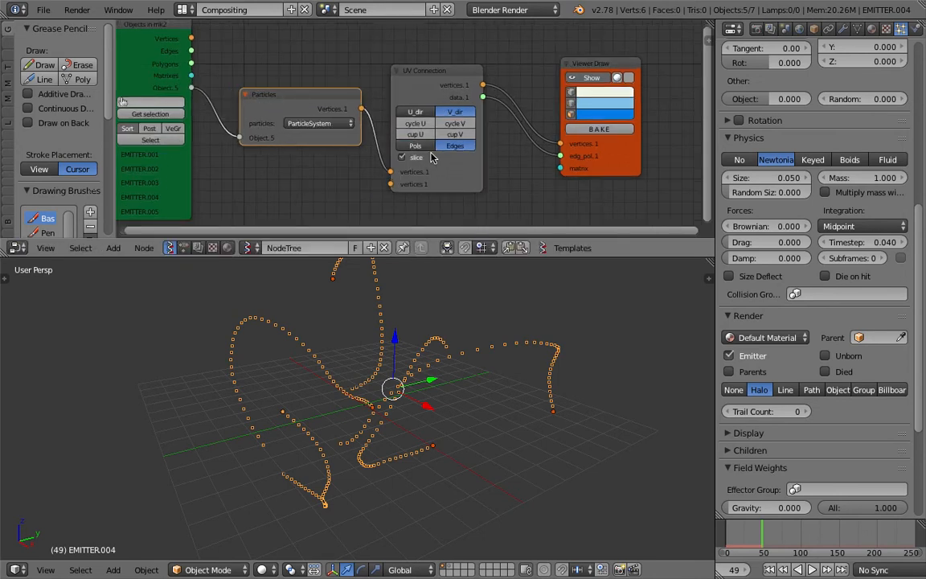
{"action": "left_click_drag", "start_coordinate": [594, 72], "coordinate": [598, 66]}
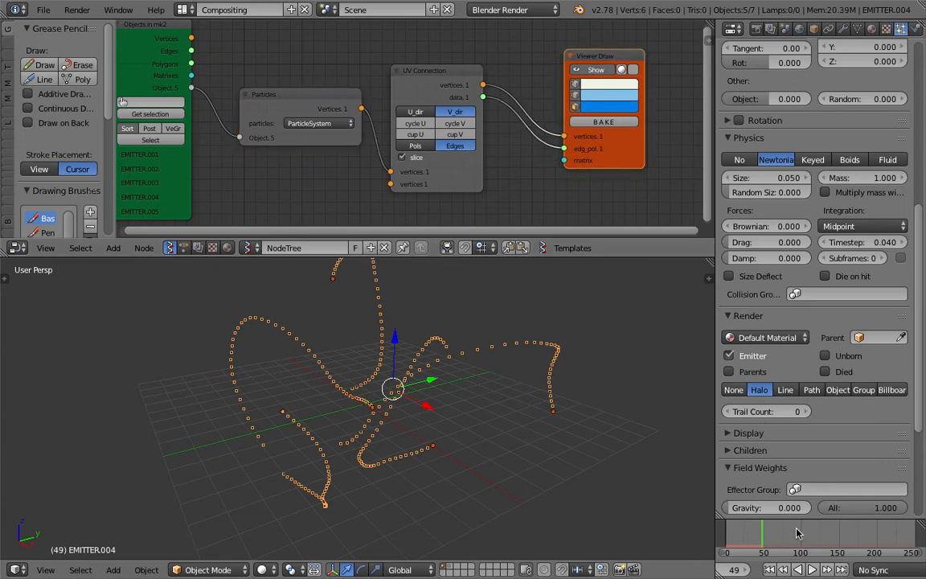
Replay the animation from the first frame and pause it at frame 41
{"action": "left_click", "coordinate": [770, 570]}
{"action": "left_click", "coordinate": [811, 569]}
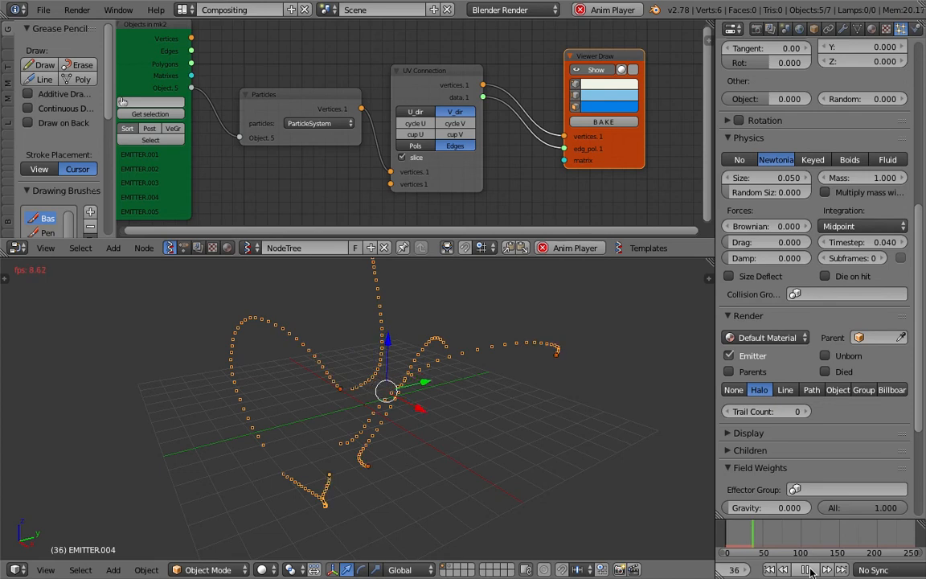
{"action": "left_click", "coordinate": [810, 570]}
Try the UV Connection's Pols output, return it to Edges, and change its direction to U_dir
{"action": "mouse_move", "coordinate": [345, 441]}
{"action": "middle_mouse_down"}
{"action": "mouse_move", "coordinate": [343, 385]}
{"action": "mouse_move", "coordinate": [347, 424]}
{"action": "middle_mouse_up"}
{"action": "left_click", "coordinate": [426, 147]}
{"action": "left_click", "coordinate": [454, 146]}
{"action": "left_click", "coordinate": [415, 111]}
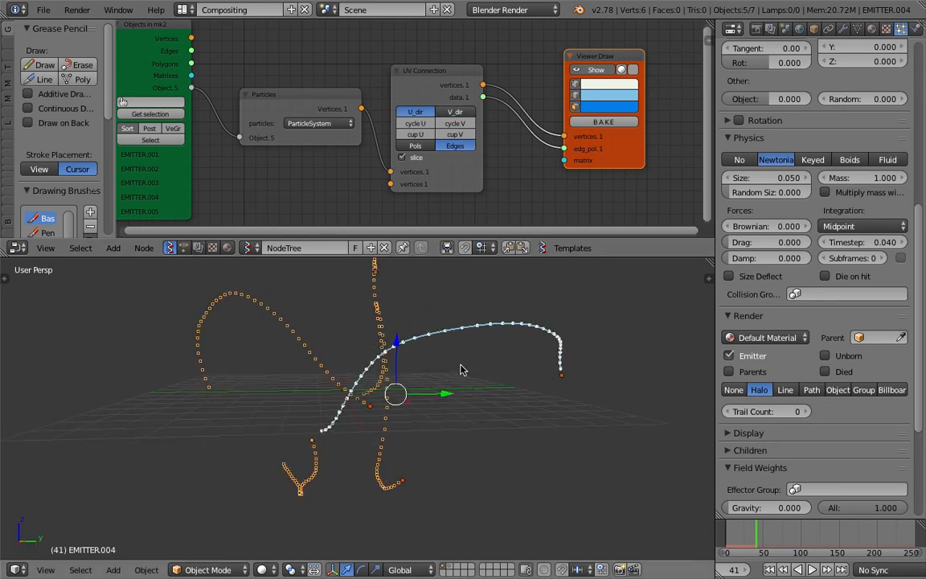
Spread the Particles, UV Connection and Viewer Draw nodes apart to make room between them, and save the file
{"action": "middle_click_drag", "start_coordinate": [499, 154], "coordinate": [529, 160]}
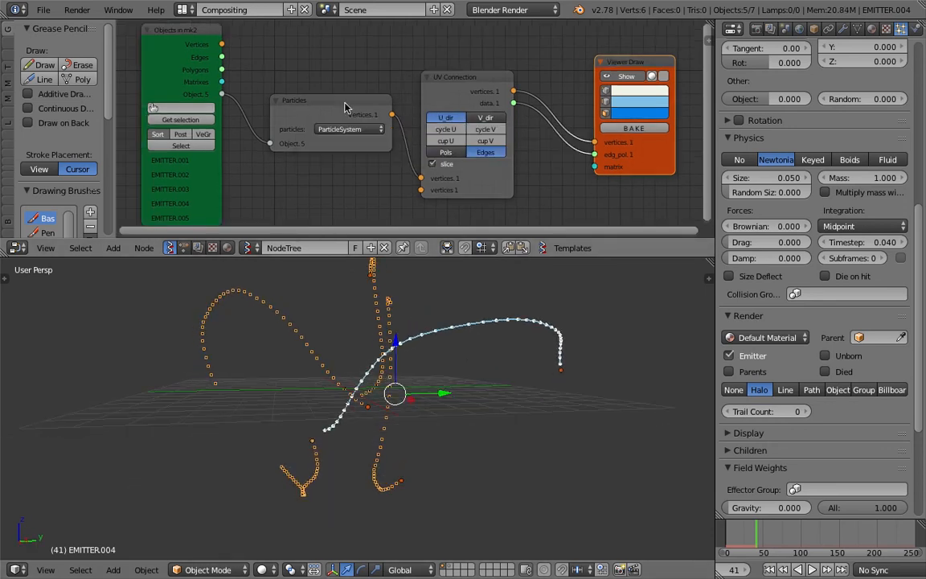
{"action": "left_click_drag", "start_coordinate": [345, 108], "coordinate": [349, 97]}
{"action": "left_click_drag", "start_coordinate": [461, 77], "coordinate": [489, 77]}
{"action": "key", "text": "ctrl+s"}
{"action": "left_click", "coordinate": [489, 79]}
{"action": "left_click_drag", "start_coordinate": [636, 64], "coordinate": [674, 64]}
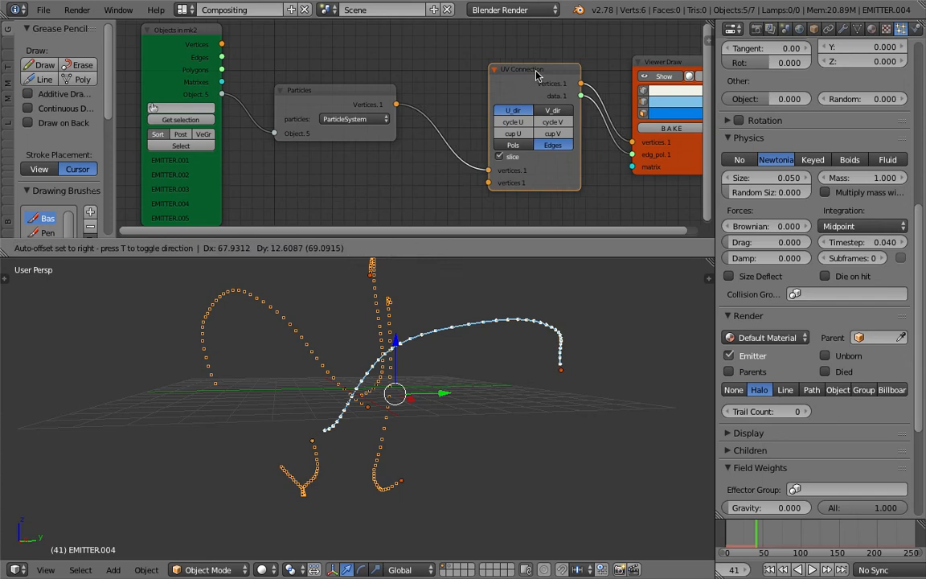
Insert a List Item node on the link between the Particles and UV Connection nodes
{"action": "key", "text": "shift+a"}
{"action": "left_click", "coordinate": [427, 53]}
{"action": "type", "text": "list i"}
{"action": "key", "text": "Return"}
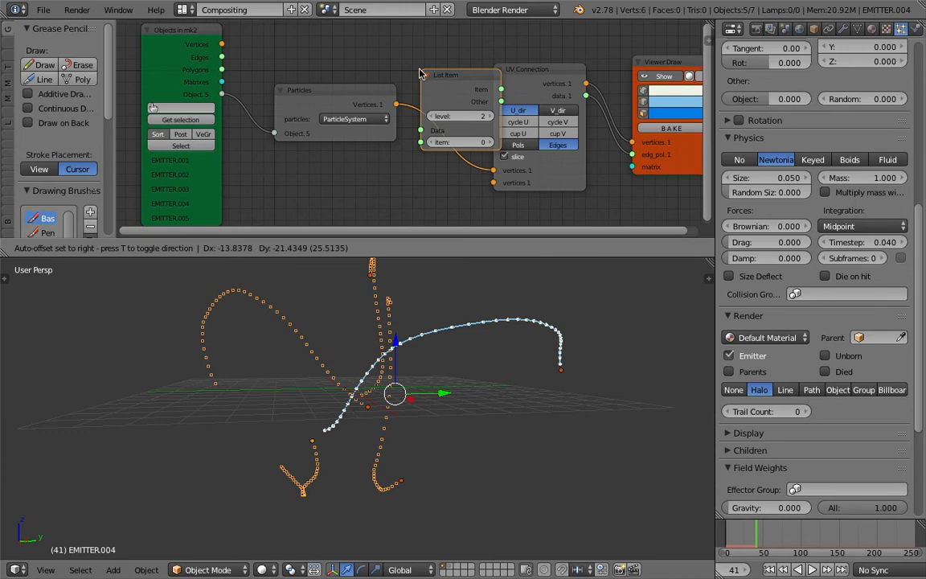
{"action": "left_click", "coordinate": [419, 74]}
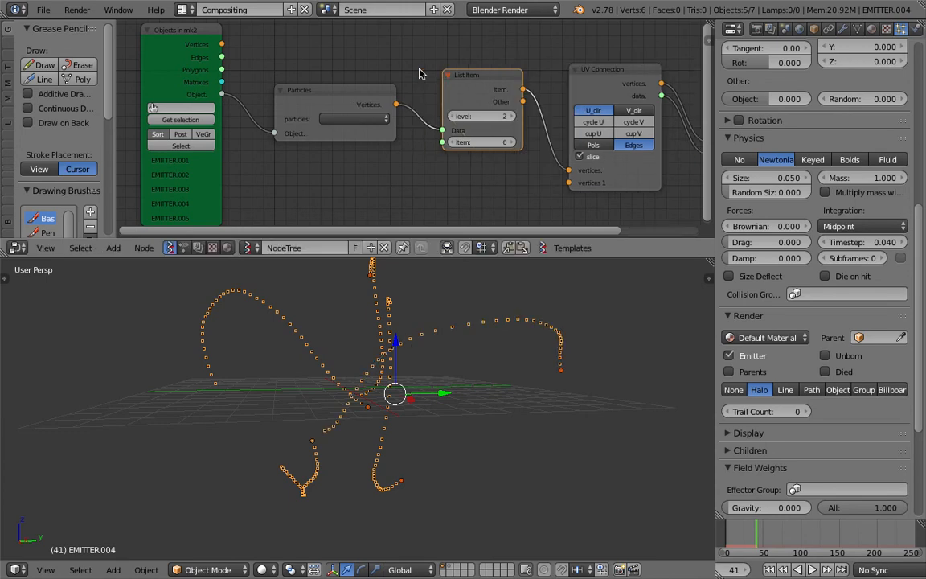
Try levels 1 and 0 with items 1 and 2 on the List Item node after Particles
{"action": "middle_click_drag", "start_coordinate": [455, 101], "coordinate": [444, 101]}
{"action": "left_click", "coordinate": [443, 118]}
{"action": "left_click", "coordinate": [498, 142]}
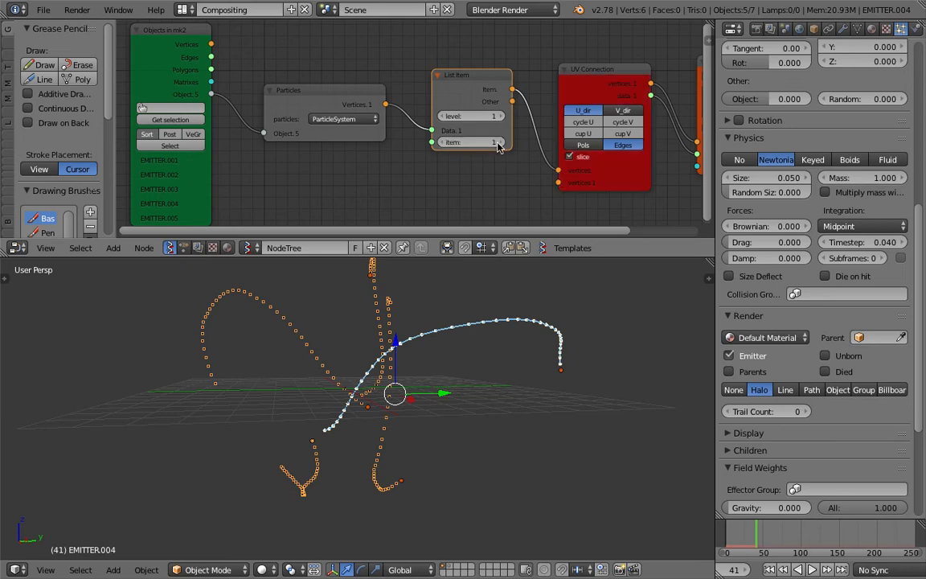
{"action": "left_click", "coordinate": [474, 144]}
{"action": "key", "text": "Return"}
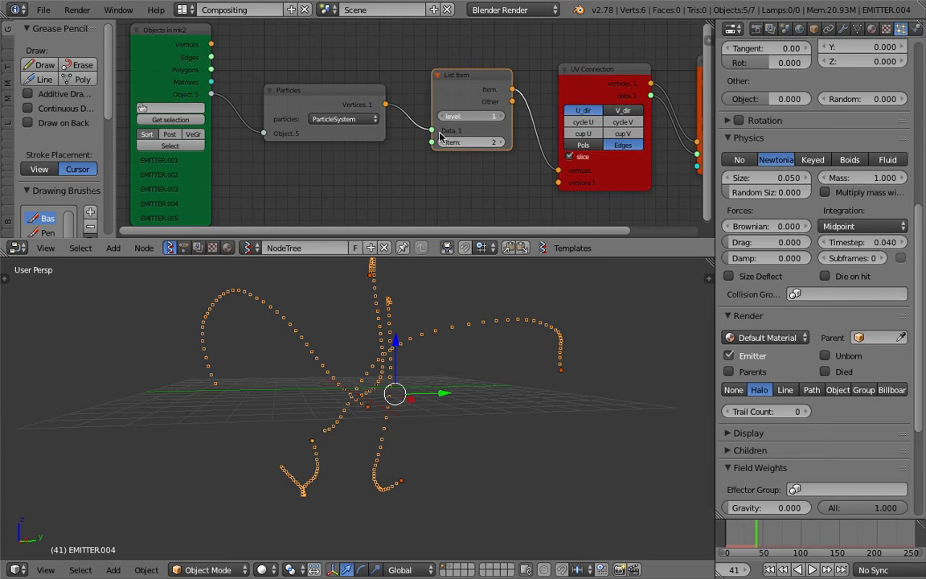
{"action": "left_click", "coordinate": [441, 118]}
{"action": "left_click", "coordinate": [439, 142]}
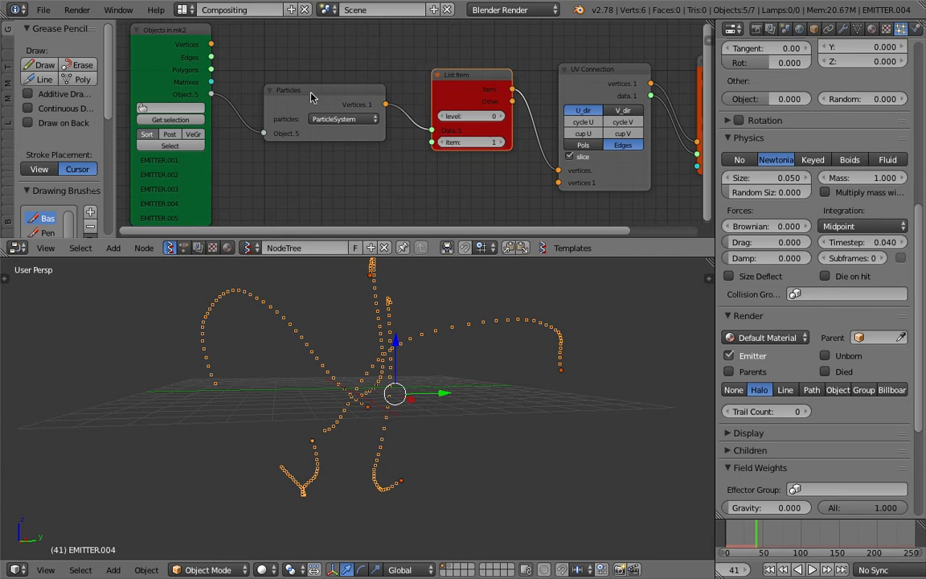
Delete the List Item node and move the Particles node closer to UV Connection
{"action": "left_click_drag", "start_coordinate": [285, 95], "coordinate": [295, 89]}
{"action": "left_click", "coordinate": [457, 79]}
{"action": "key", "text": "x"}
{"action": "left_click_drag", "start_coordinate": [382, 87], "coordinate": [479, 101]}
Insert a new List Item node on the link between Objects in and Particles
{"action": "key", "text": "shift+a"}
{"action": "left_click", "coordinate": [342, 66]}
{"action": "type", "text": "list it"}
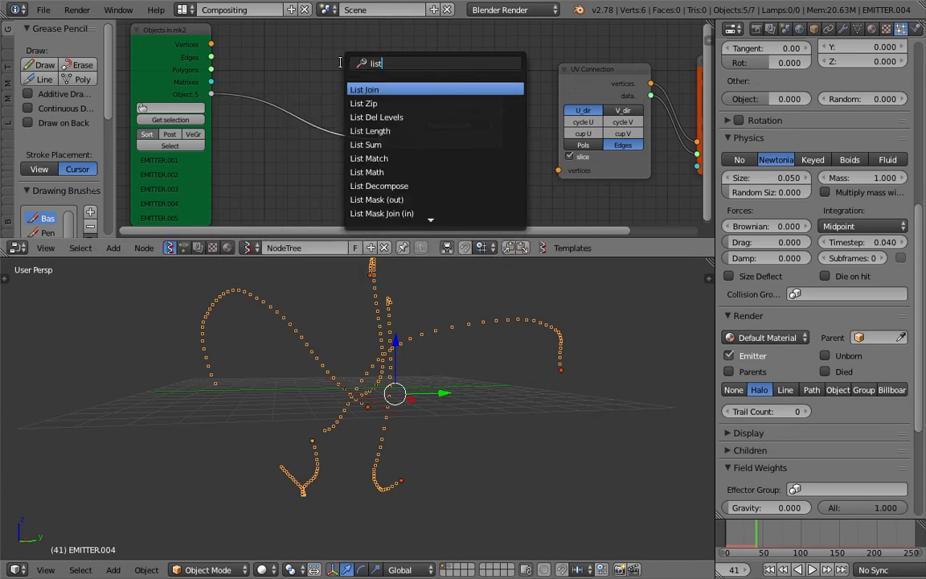
{"action": "key", "text": "Return"}
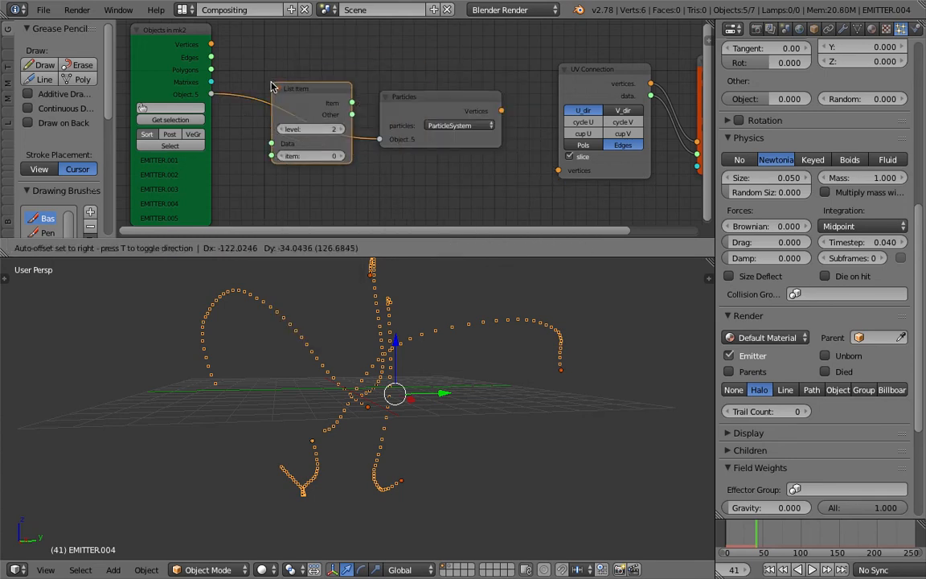
{"action": "left_click", "coordinate": [305, 108]}
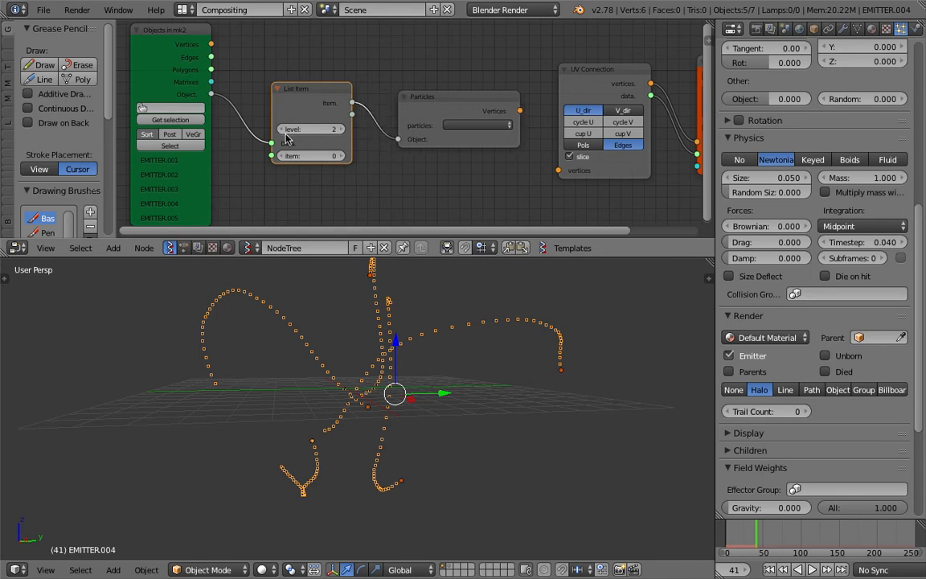
Reconnect the Particles vertices to the UV Connection node and set the List Item to level 1, item 4
{"action": "left_click_drag", "start_coordinate": [509, 113], "coordinate": [558, 170]}
{"action": "left_click", "coordinate": [341, 156]}
{"action": "left_click", "coordinate": [341, 156]}
{"action": "left_click", "coordinate": [341, 156]}
{"action": "left_click", "coordinate": [341, 156]}
Select the original EMITTER object in the 3D view and move it to layer 2
{"action": "middle_click_drag", "start_coordinate": [426, 337], "coordinate": [397, 417]}
{"action": "scroll", "coordinate": [417, 440], "scroll_direction": "up", "scroll_amount": 5}
{"action": "right_click", "coordinate": [404, 389]}
{"action": "middle_click_drag", "start_coordinate": [410, 417], "coordinate": [452, 410]}
{"action": "key", "text": "m"}
{"action": "key", "text": "2"}
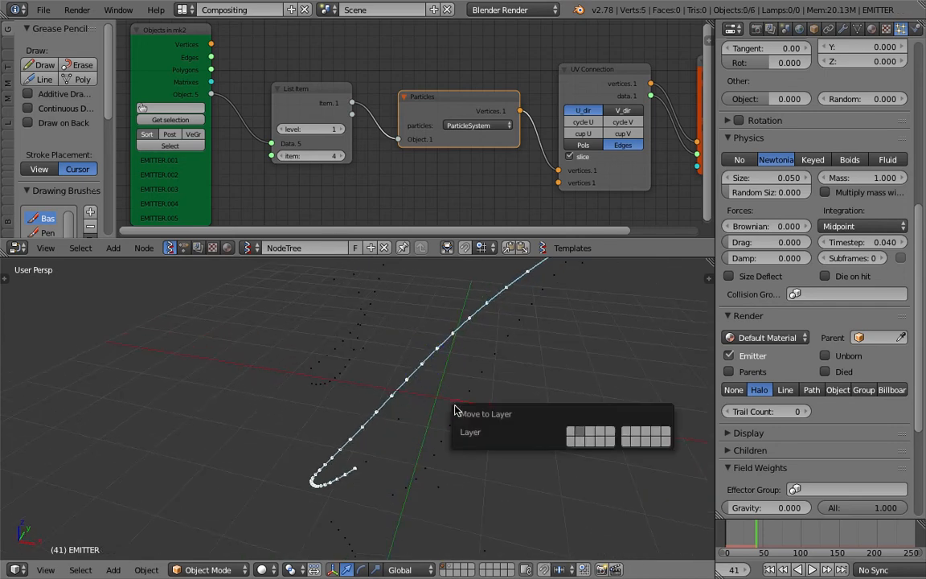
{"action": "scroll", "coordinate": [445, 373], "scroll_direction": "down", "scroll_amount": 5}
{"action": "middle_click_drag", "start_coordinate": [515, 363], "coordinate": [490, 353]}
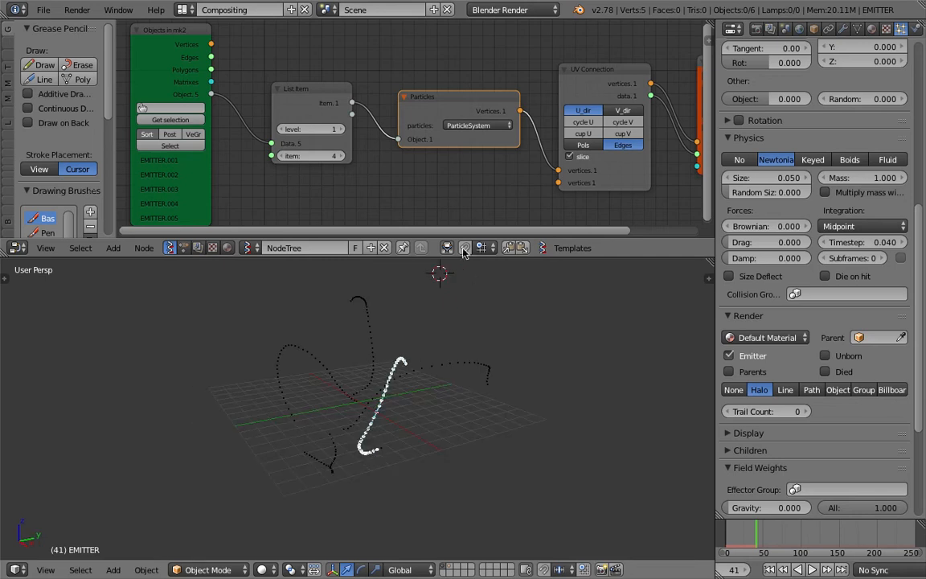
Split the 3D View into two side-by-side areas and change one of them into a Text Editor
{"action": "middle_click_drag", "start_coordinate": [451, 168], "coordinate": [432, 170]}
{"action": "scroll", "coordinate": [432, 170], "scroll_direction": "down", "scroll_amount": 1}
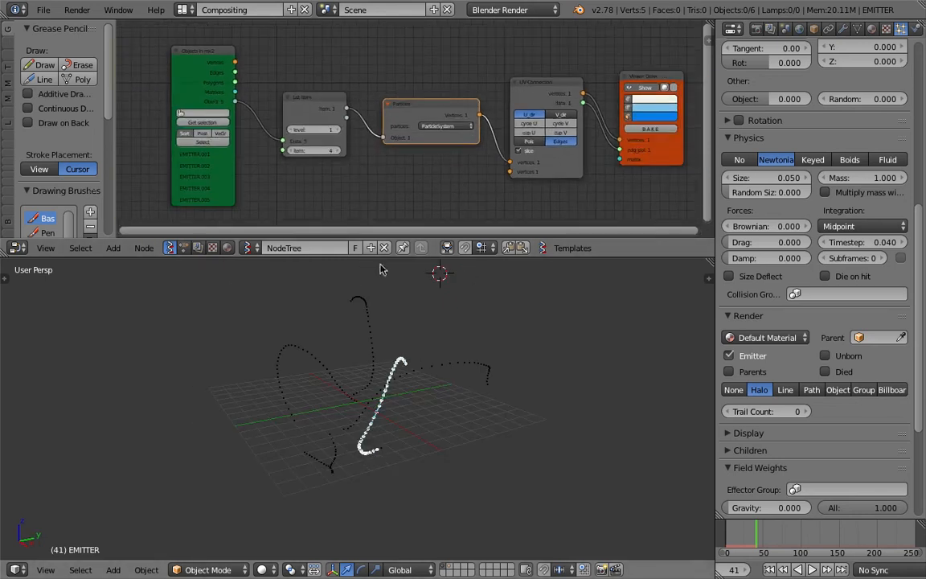
{"action": "middle_click_drag", "start_coordinate": [456, 298], "coordinate": [366, 391]}
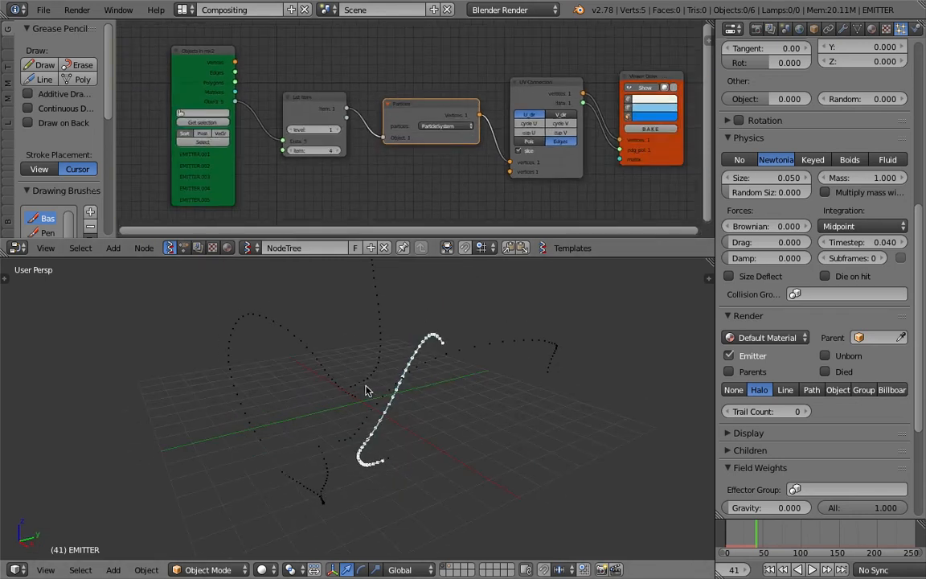
{"action": "left_click_drag", "start_coordinate": [707, 278], "coordinate": [362, 278]}
{"action": "middle_click_drag", "start_coordinate": [404, 156], "coordinate": [381, 151]}
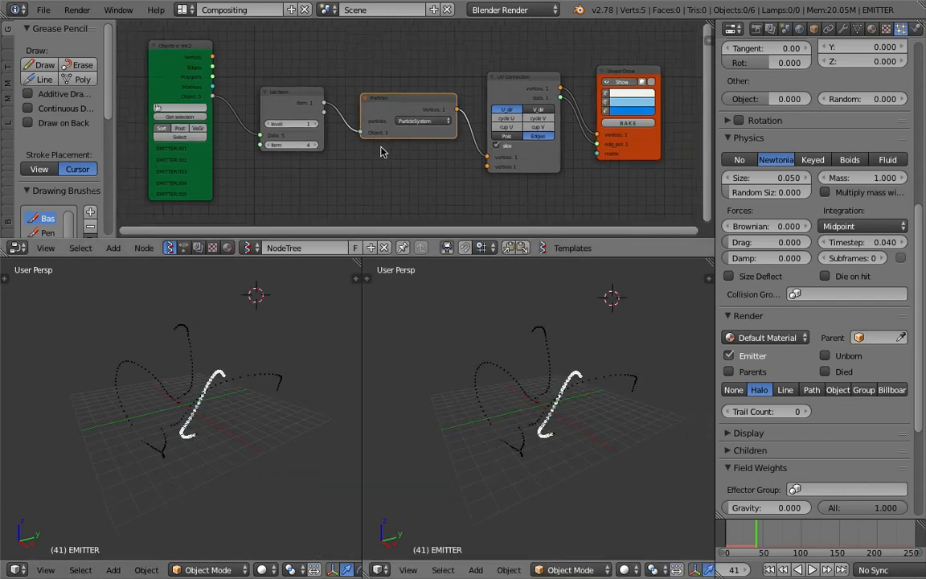
{"action": "left_click_drag", "start_coordinate": [395, 110], "coordinate": [382, 107]}
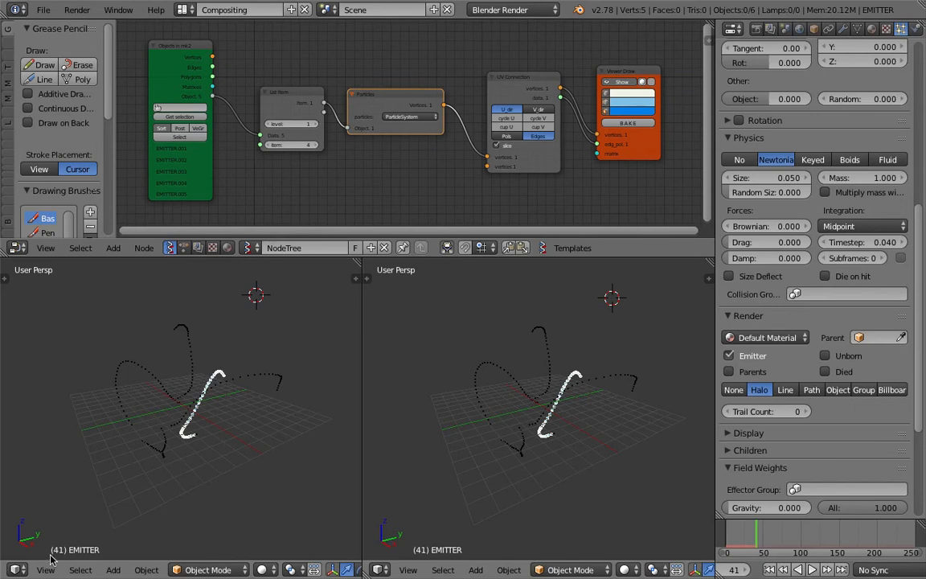
{"action": "left_click", "coordinate": [18, 570]}
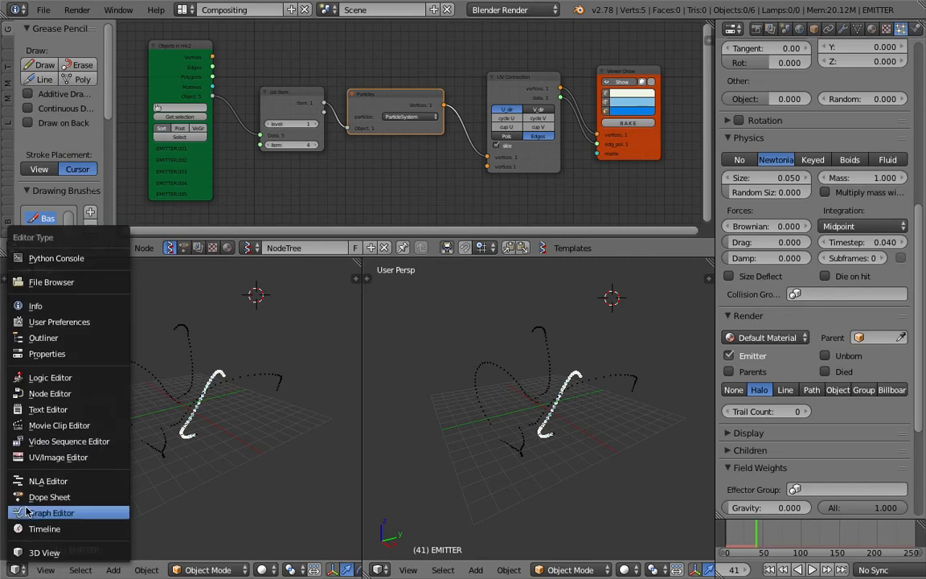
{"action": "left_click", "coordinate": [50, 406]}
Add a Scripted Node below the Particles node and widen it until its script name is readable
{"action": "middle_click_drag", "start_coordinate": [363, 188], "coordinate": [368, 153]}
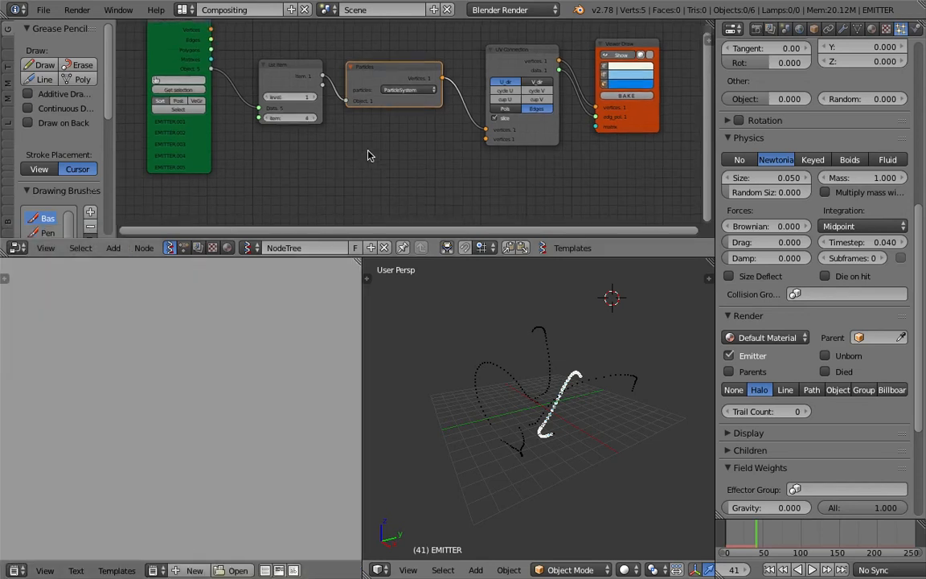
{"action": "key", "text": "shift+a"}
{"action": "left_click", "coordinate": [371, 153]}
{"action": "type", "text": "scrip"}
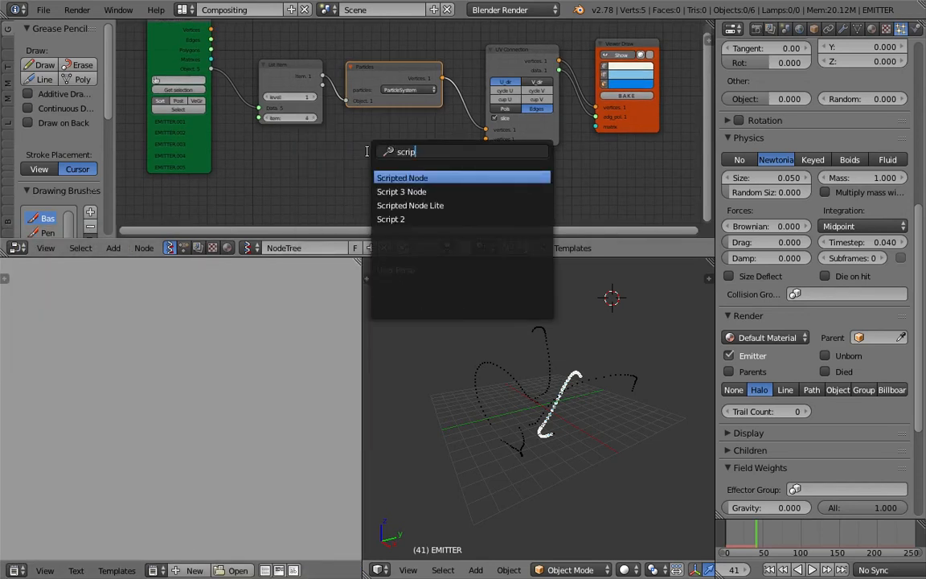
{"action": "key", "text": "Return"}
{"action": "left_click", "coordinate": [379, 153]}
{"action": "scroll", "coordinate": [390, 152], "scroll_direction": "up", "scroll_amount": 3}
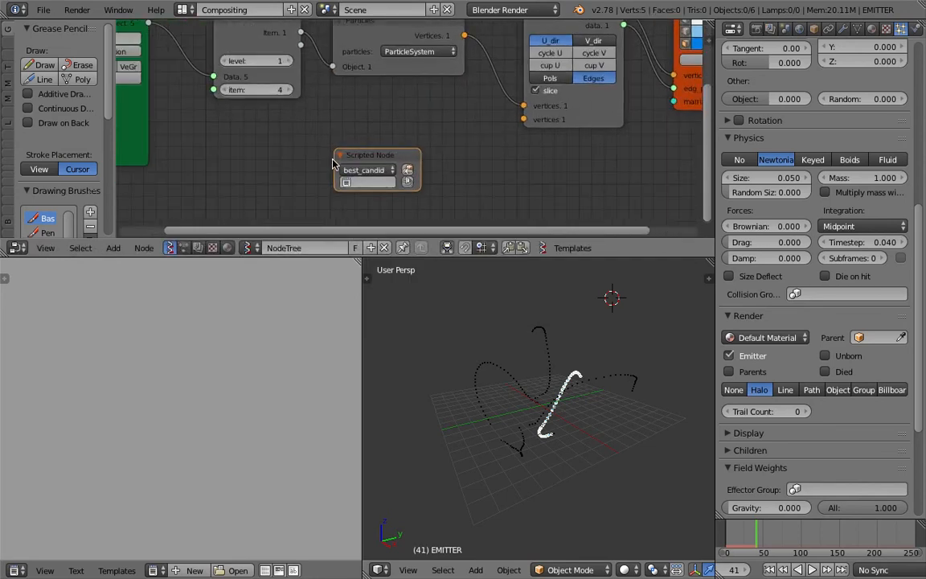
{"action": "left_click_drag", "start_coordinate": [335, 157], "coordinate": [278, 158]}
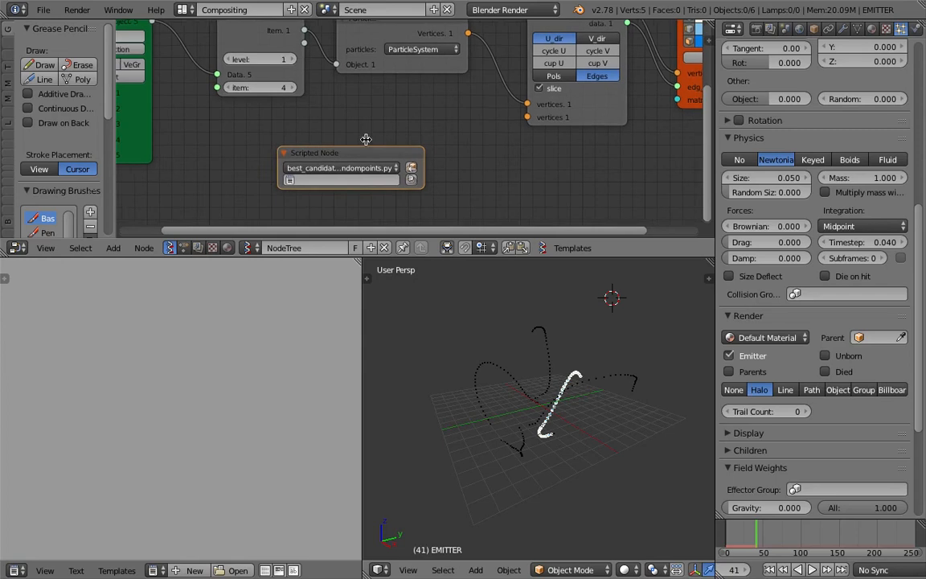
Create a text block and open sv_SNGetAllParticles.py from the Desktop in the Text Editor
{"action": "left_click", "coordinate": [194, 570]}
{"action": "left_click", "coordinate": [75, 570]}
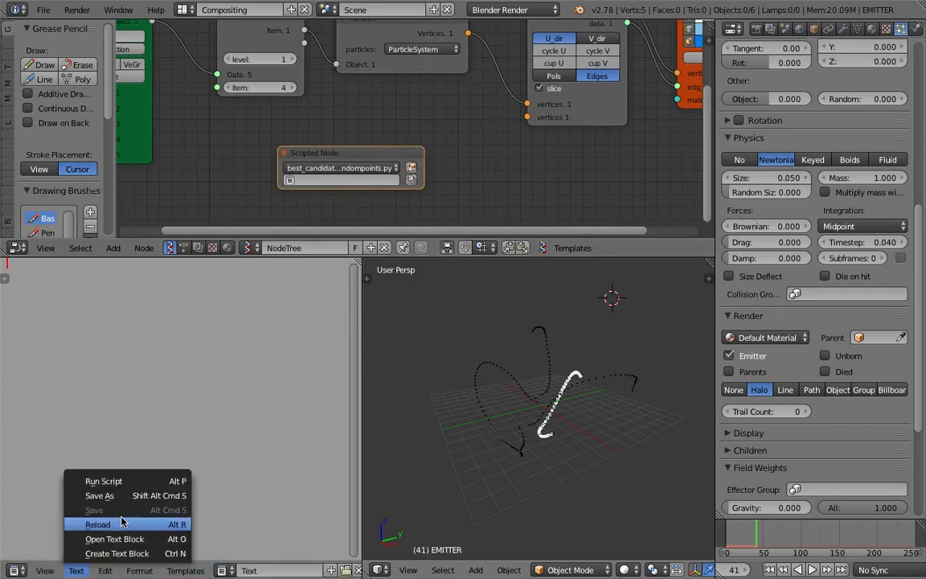
{"action": "left_click", "coordinate": [131, 539]}
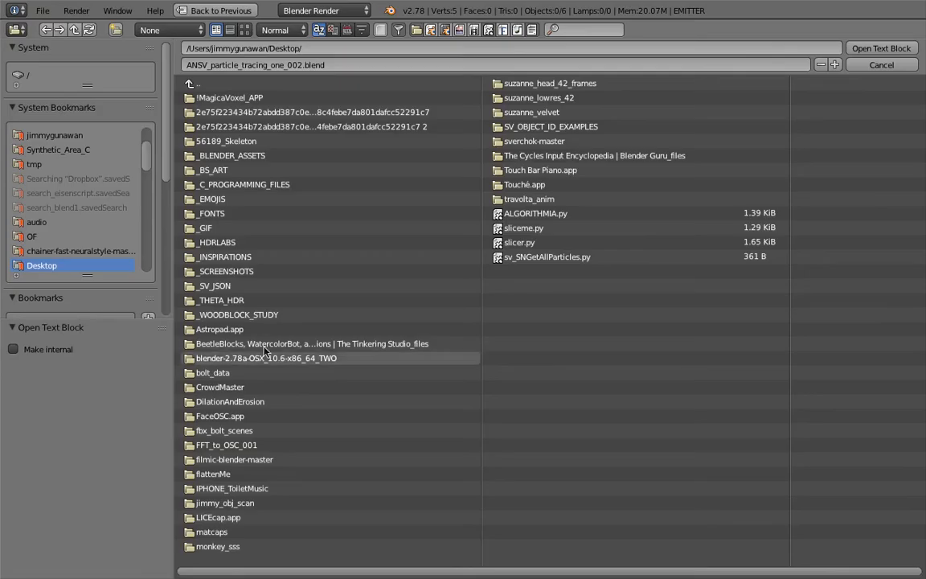
{"action": "left_click", "coordinate": [550, 259]}
{"action": "double_click", "coordinate": [550, 258]}
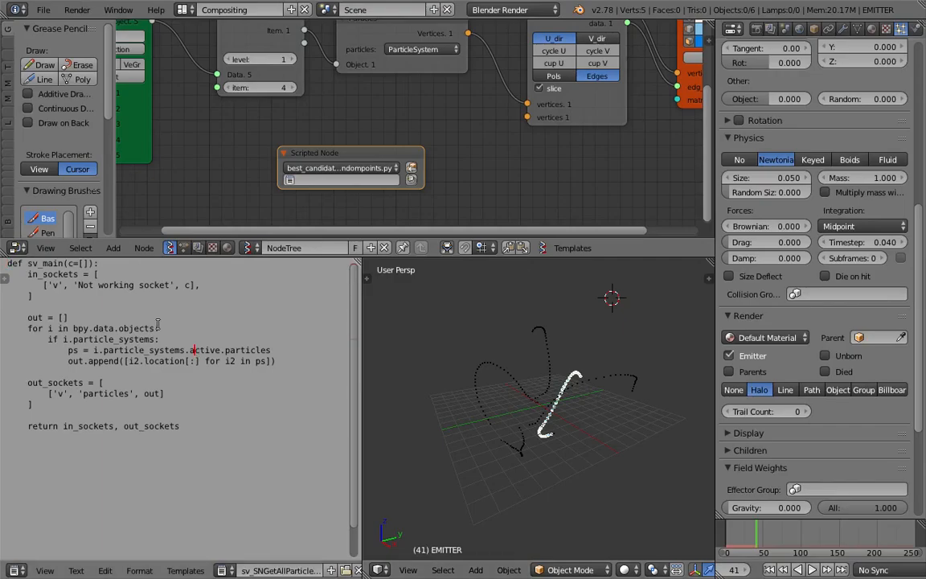
Add a thank-you comment above the script's function and turn on line numbers and syntax highlighting
{"action": "scroll", "coordinate": [72, 310], "scroll_direction": "up", "scroll_amount": 1}
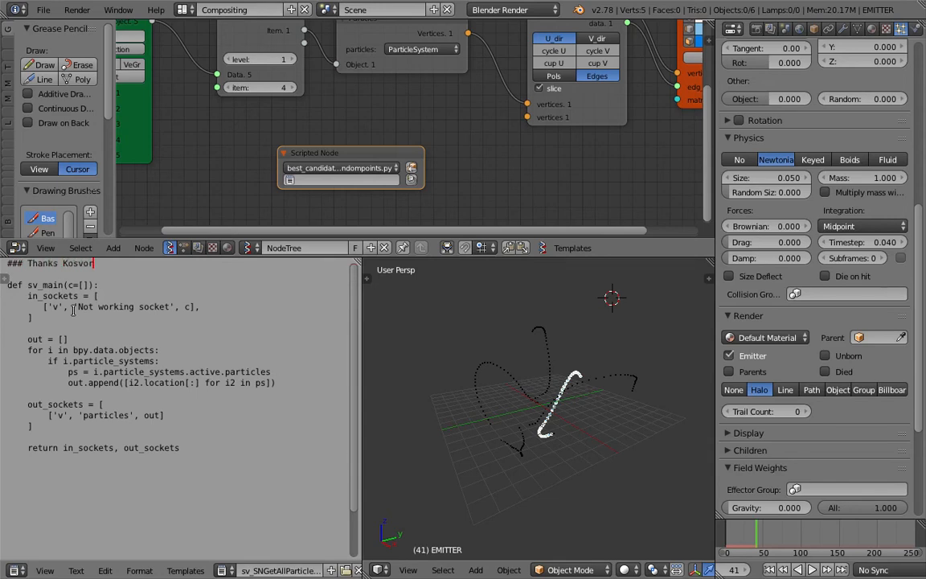
{"action": "left_click", "coordinate": [222, 570]}
{"action": "scroll", "coordinate": [251, 572], "scroll_direction": "down", "scroll_amount": 3}
{"action": "left_click", "coordinate": [304, 570]}
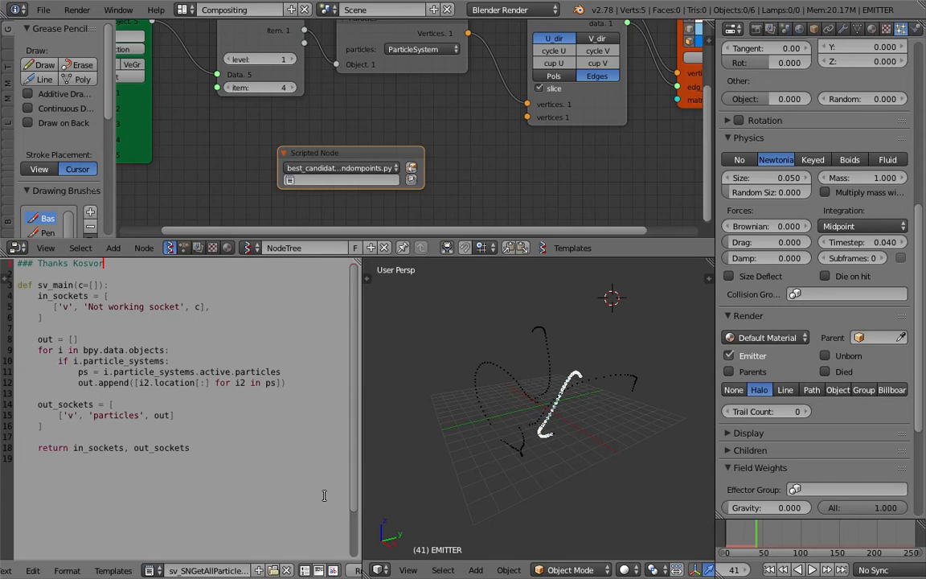
{"action": "left_click_drag", "start_coordinate": [360, 441], "coordinate": [339, 434]}
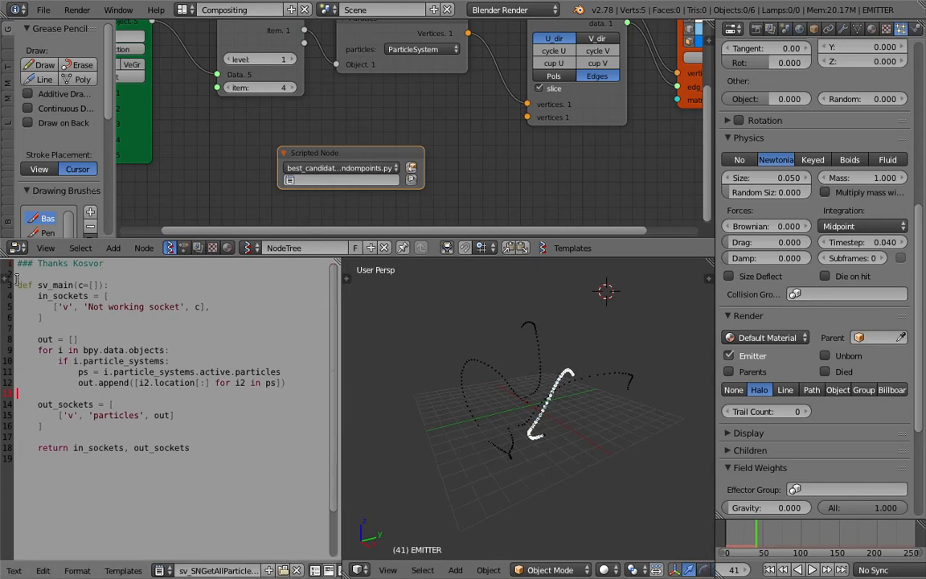
Load sv_SNGetAllParticles.py into the Scripted Node, and reposition and narrow the node
{"action": "left_click_drag", "start_coordinate": [18, 285], "coordinate": [207, 471]}
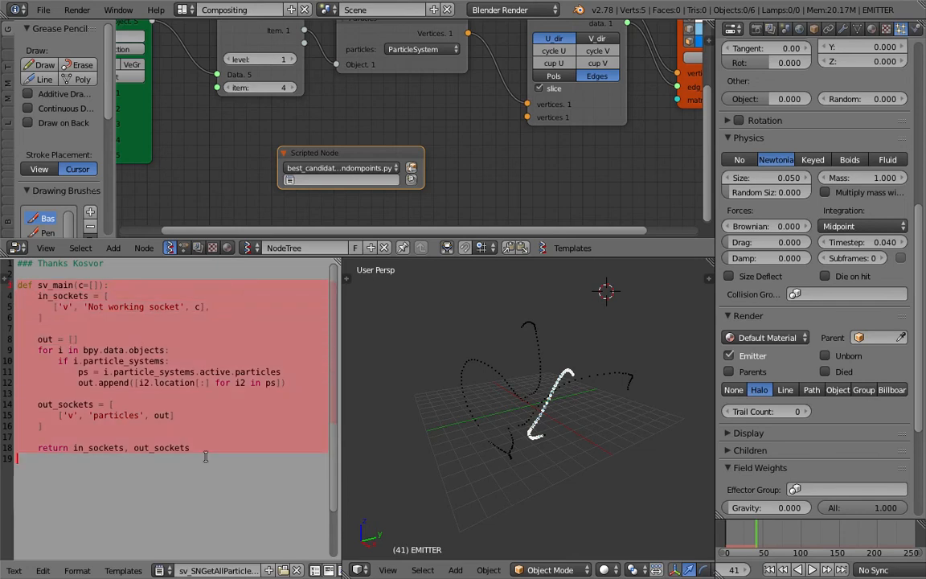
{"action": "left_click_drag", "start_coordinate": [354, 163], "coordinate": [380, 152]}
{"action": "left_click", "coordinate": [377, 157]}
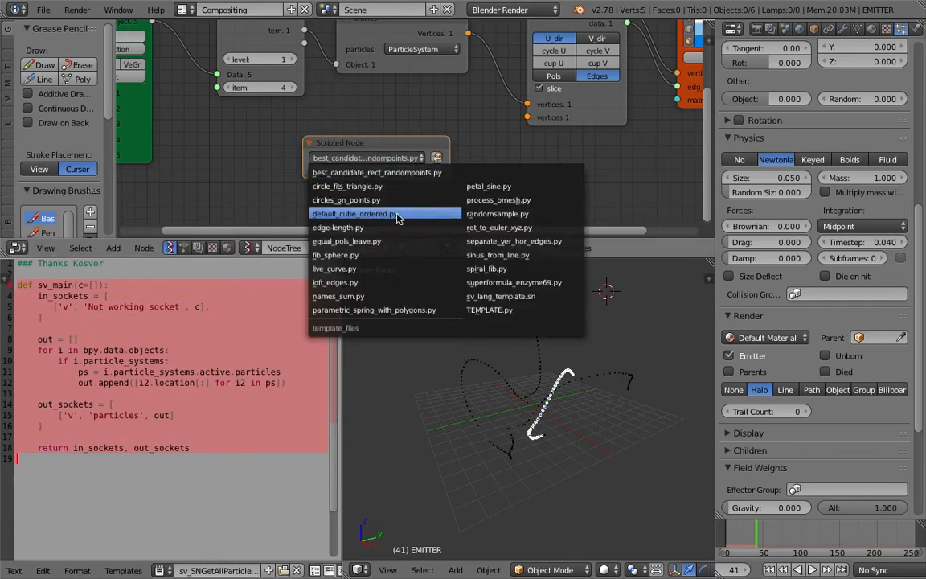
{"action": "left_click", "coordinate": [317, 170]}
{"action": "left_click", "coordinate": [350, 189]}
{"action": "left_click", "coordinate": [435, 169]}
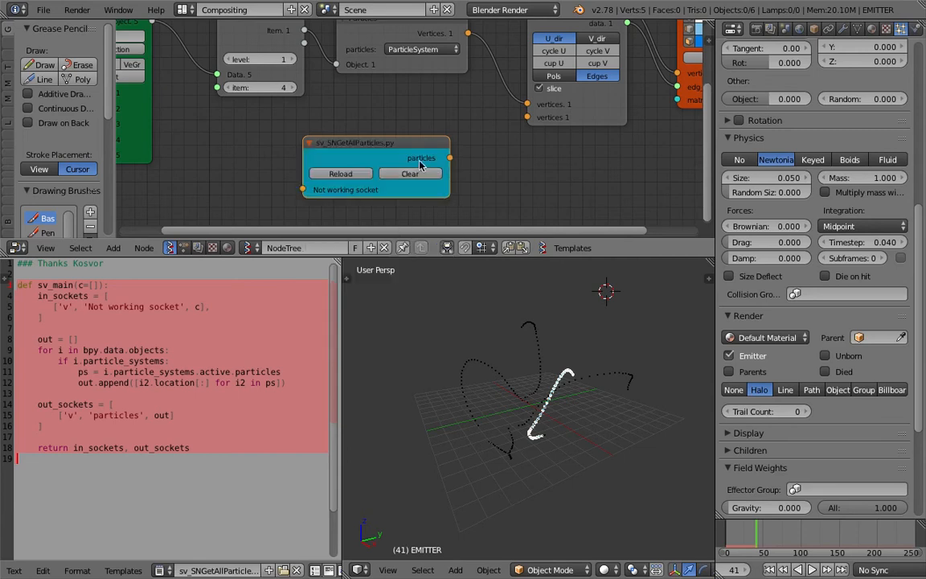
{"action": "left_click_drag", "start_coordinate": [393, 140], "coordinate": [392, 129]}
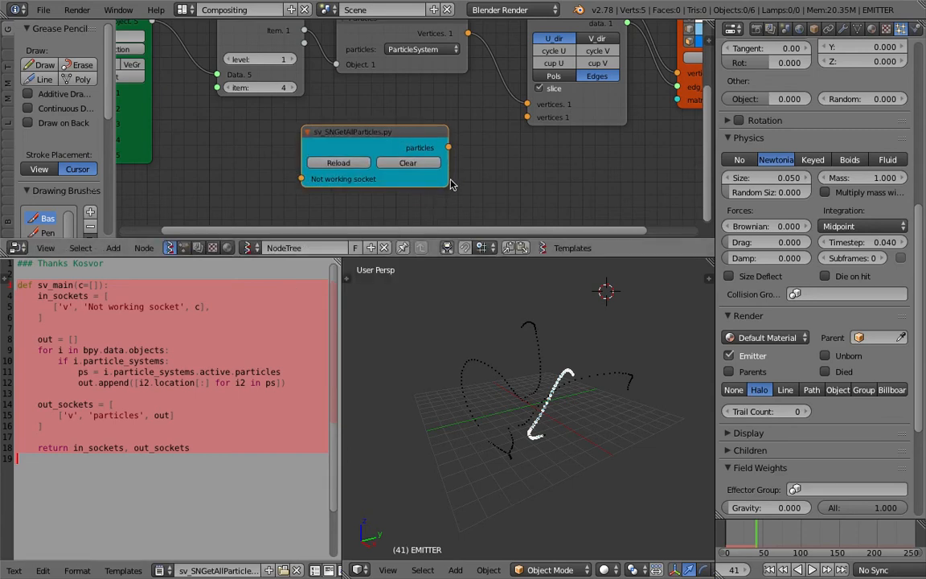
{"action": "left_click_drag", "start_coordinate": [448, 180], "coordinate": [428, 179]}
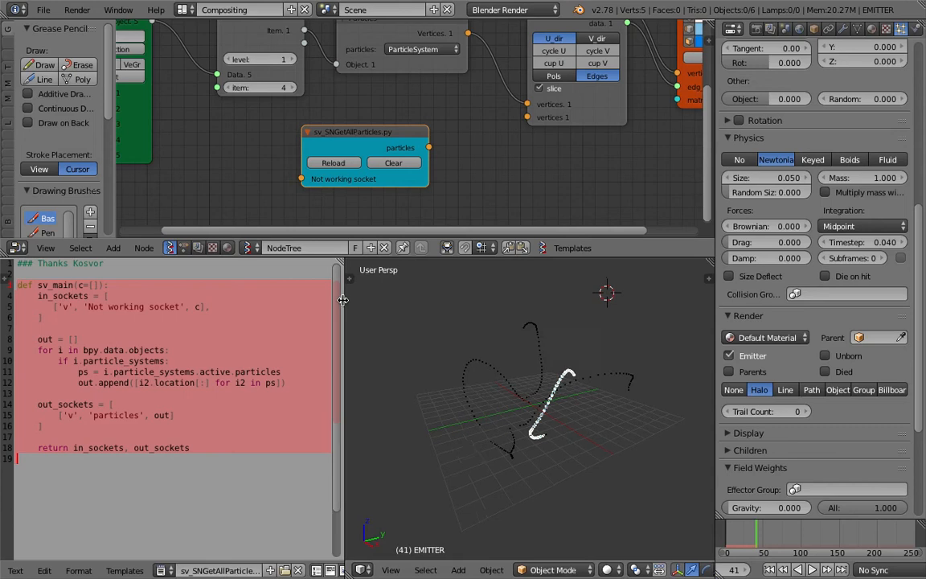
Widen the Text Editor area and insert a blank line after "out = []" in the script
{"action": "left_click_drag", "start_coordinate": [341, 514], "coordinate": [370, 515]}
{"action": "left_click", "coordinate": [79, 321]}
{"action": "left_click_drag", "start_coordinate": [42, 315], "coordinate": [6, 296]}
{"action": "left_click", "coordinate": [86, 338]}
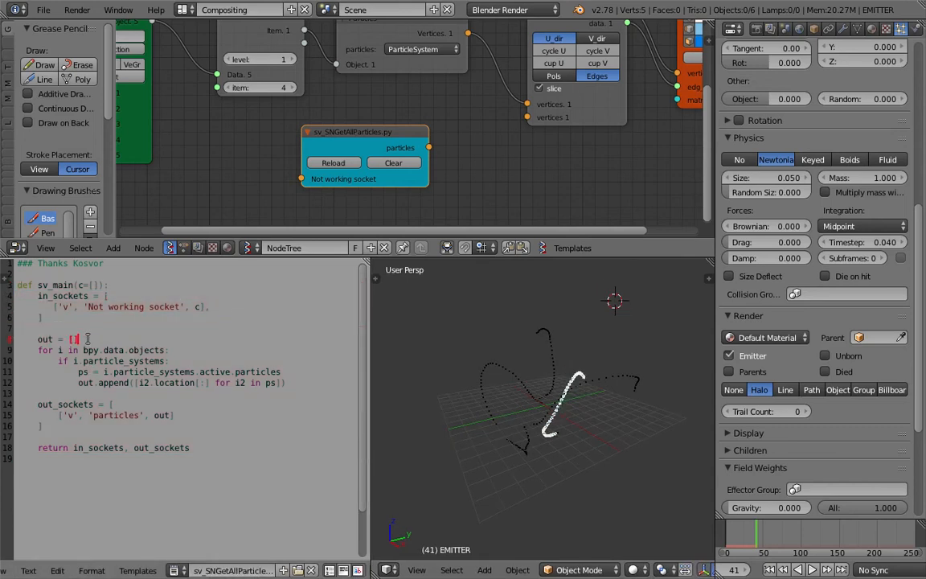
{"action": "key", "text": "Return"}
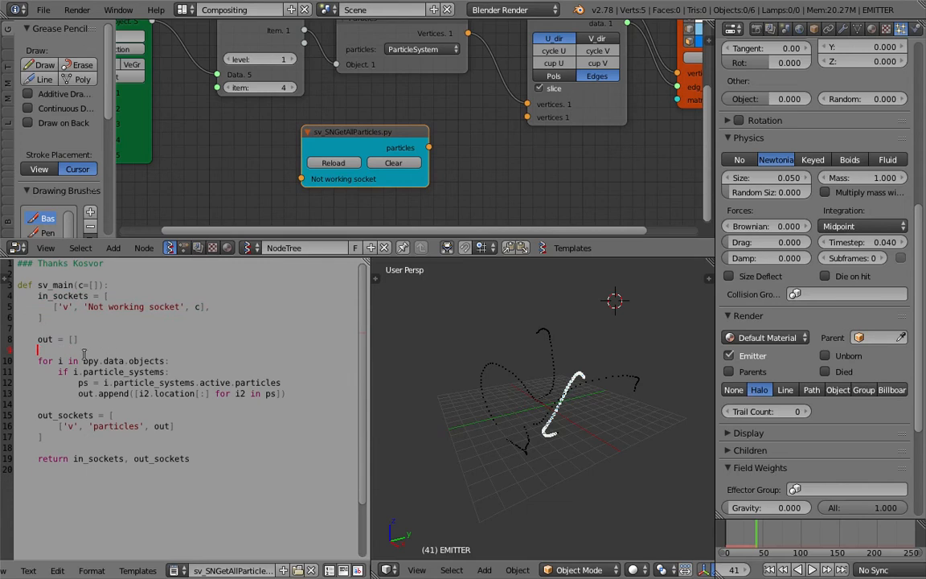
Examine the script's loop over bpy.data.objects, including the active particle system lookup and the out.append location line
{"action": "left_click_drag", "start_coordinate": [24, 356], "coordinate": [280, 423]}
{"action": "left_click", "coordinate": [117, 366]}
{"action": "left_click_drag", "start_coordinate": [81, 361], "coordinate": [163, 360]}
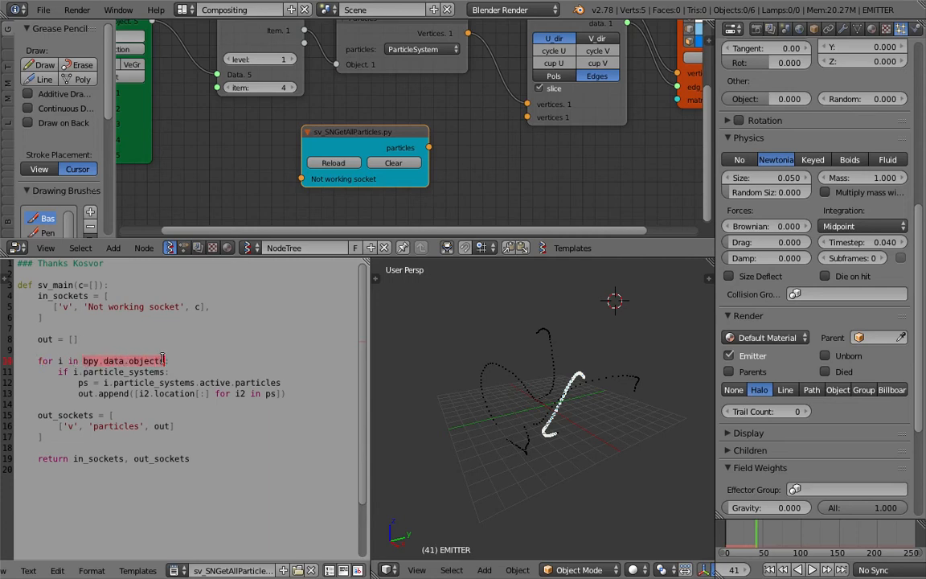
{"action": "left_click_drag", "start_coordinate": [32, 353], "coordinate": [202, 383]}
{"action": "left_click", "coordinate": [88, 362]}
{"action": "left_click", "coordinate": [113, 383]}
{"action": "left_click", "coordinate": [230, 383]}
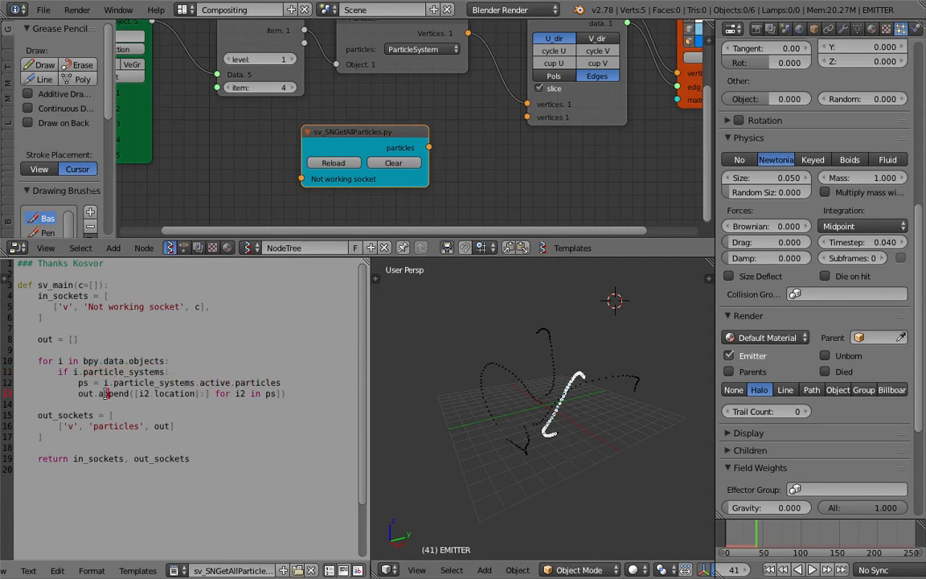
{"action": "left_click", "coordinate": [215, 393]}
{"action": "left_click", "coordinate": [240, 382]}
{"action": "left_click_drag", "start_coordinate": [126, 393], "coordinate": [206, 393]}
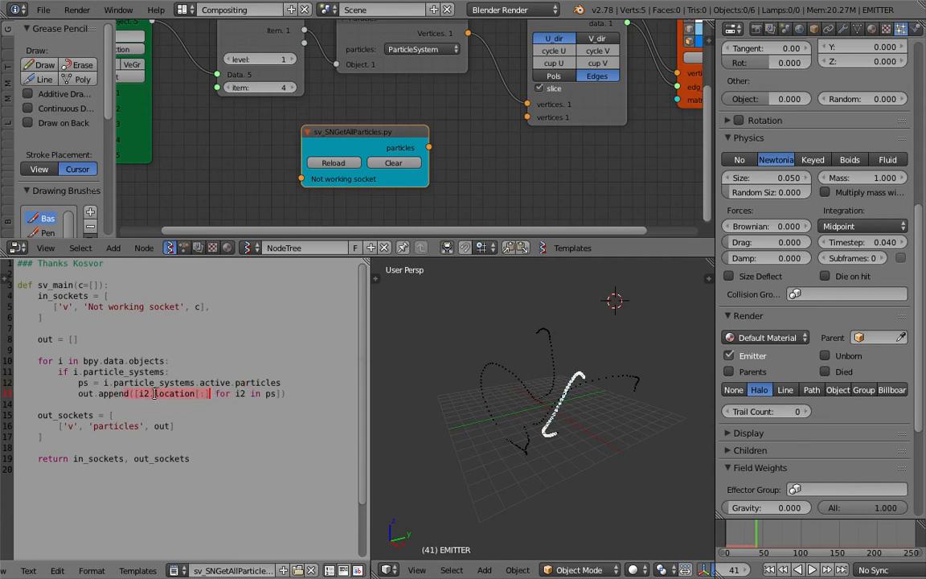
Enlarge the 3D View and connect the script node's particles output to the UV Connection node's first vertices input
{"action": "left_click_drag", "start_coordinate": [135, 393], "coordinate": [274, 393]}
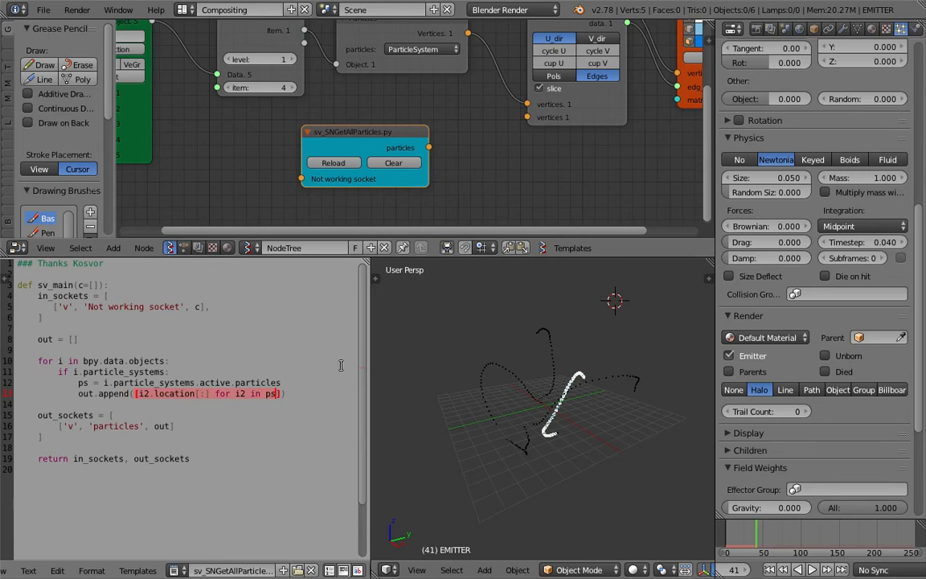
{"action": "left_click_drag", "start_coordinate": [371, 352], "coordinate": [321, 357]}
{"action": "middle_click_drag", "start_coordinate": [419, 381], "coordinate": [454, 383]}
{"action": "mouse_move", "coordinate": [352, 134]}
{"action": "left_mouse_down"}
{"action": "mouse_move", "coordinate": [382, 114]}
{"action": "mouse_move", "coordinate": [363, 131]}
{"action": "left_mouse_up"}
{"action": "scroll", "coordinate": [365, 131], "scroll_direction": "down", "scroll_amount": 1}
{"action": "middle_click_drag", "start_coordinate": [365, 131], "coordinate": [327, 150]}
{"action": "scroll", "coordinate": [327, 150], "scroll_direction": "down", "scroll_amount": 1}
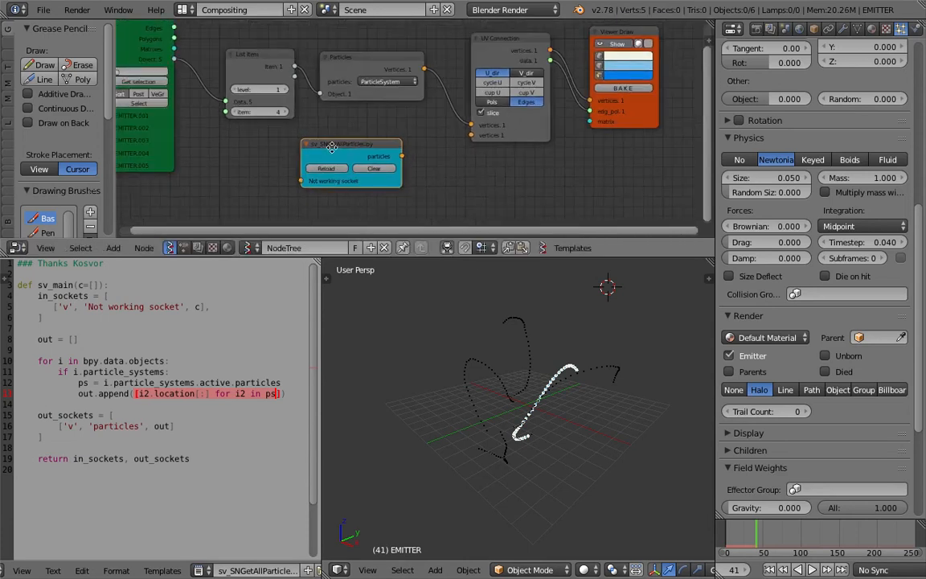
{"action": "scroll", "coordinate": [394, 166], "scroll_direction": "down", "scroll_amount": 1}
{"action": "left_click_drag", "start_coordinate": [395, 164], "coordinate": [465, 131]}
{"action": "middle_click_drag", "start_coordinate": [451, 377], "coordinate": [489, 389]}
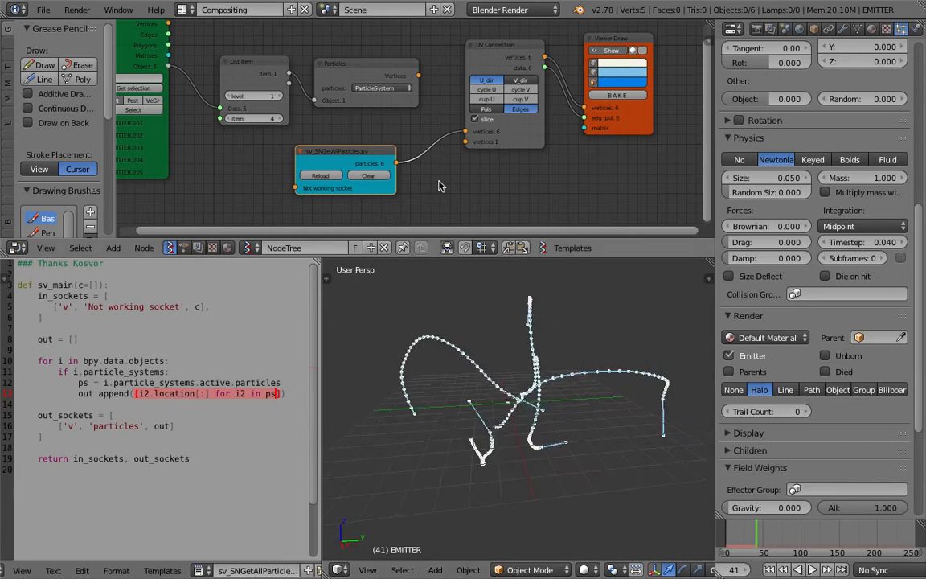
Delete the Objects in, List Item and Particles nodes from the Sverchok tree
{"action": "middle_click_drag", "start_coordinate": [367, 74], "coordinate": [450, 126]}
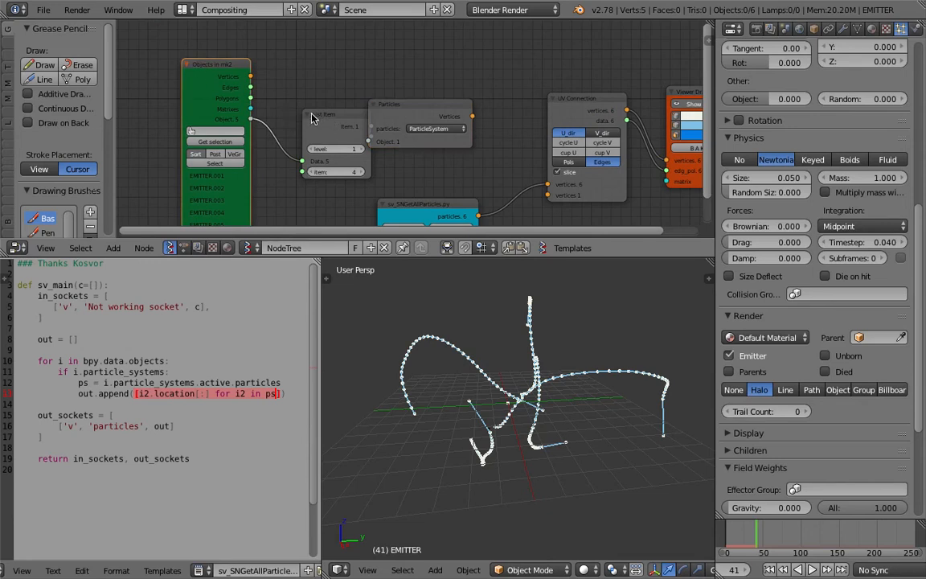
{"action": "key", "text": "x"}
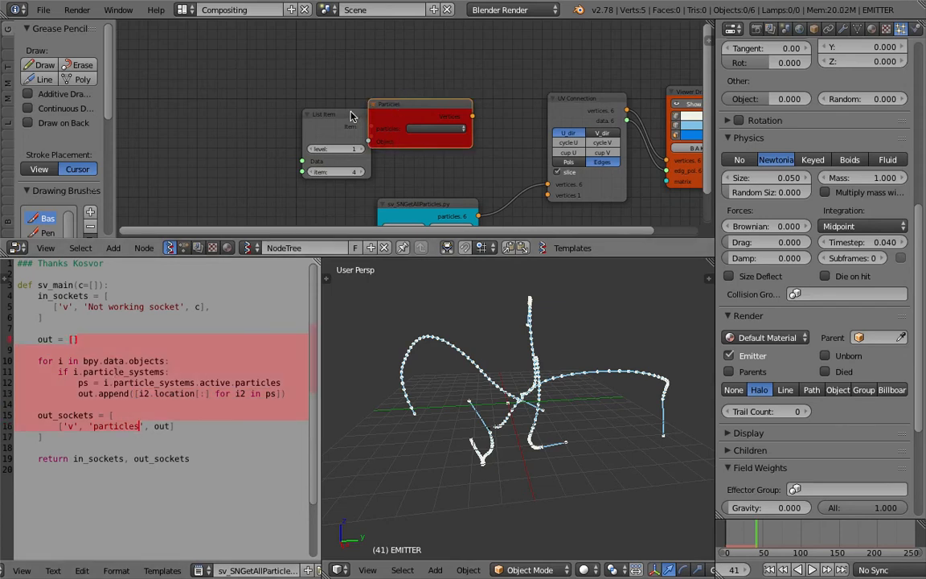
{"action": "left_click", "coordinate": [350, 116]}
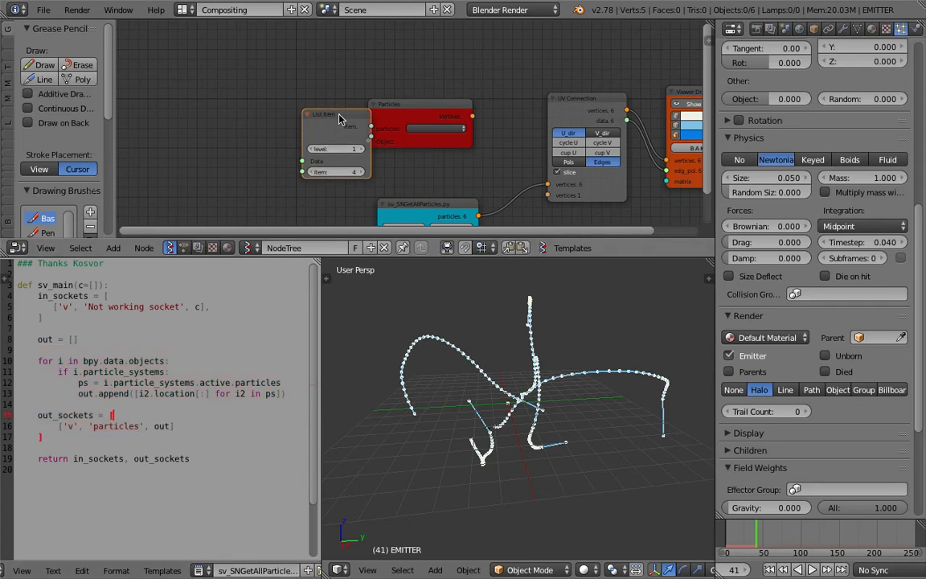
{"action": "key", "text": "x"}
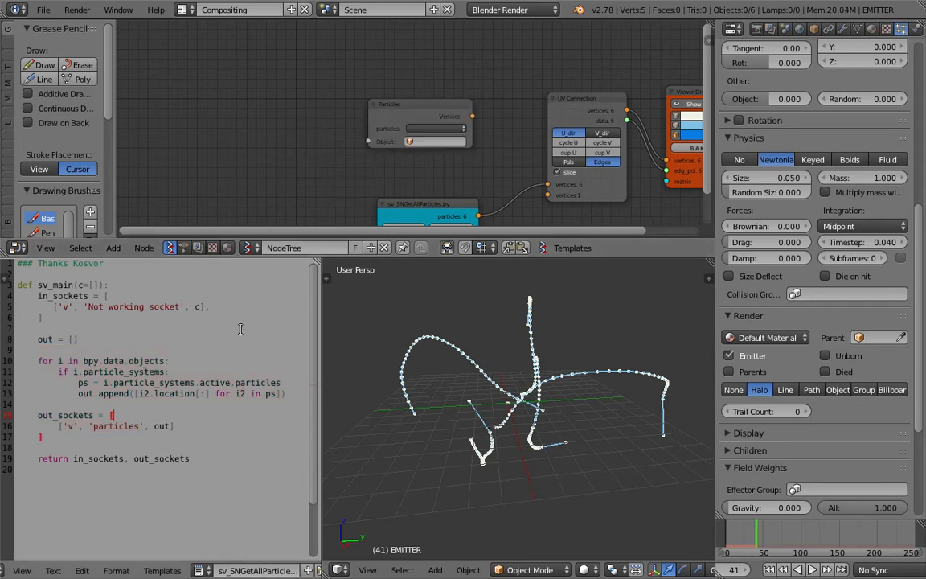
{"action": "left_click", "coordinate": [423, 107]}
{"action": "key", "text": "x"}
Arrange the script node and Viewer Draw node in a compact row on either side of the UV Connection node
{"action": "scroll", "coordinate": [302, 59], "scroll_direction": "down", "scroll_amount": 1}
{"action": "middle_click_drag", "start_coordinate": [446, 114], "coordinate": [298, 90]}
{"action": "left_click_drag", "start_coordinate": [414, 59], "coordinate": [388, 93]}
{"action": "left_click_drag", "start_coordinate": [294, 139], "coordinate": [268, 84]}
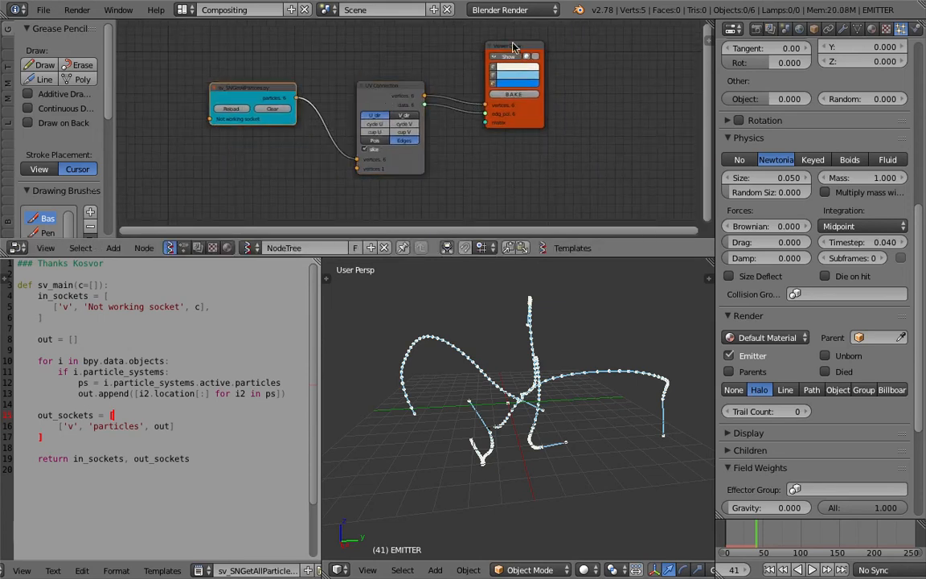
{"action": "left_click_drag", "start_coordinate": [516, 45], "coordinate": [486, 87]}
{"action": "left_click_drag", "start_coordinate": [274, 96], "coordinate": [301, 97]}
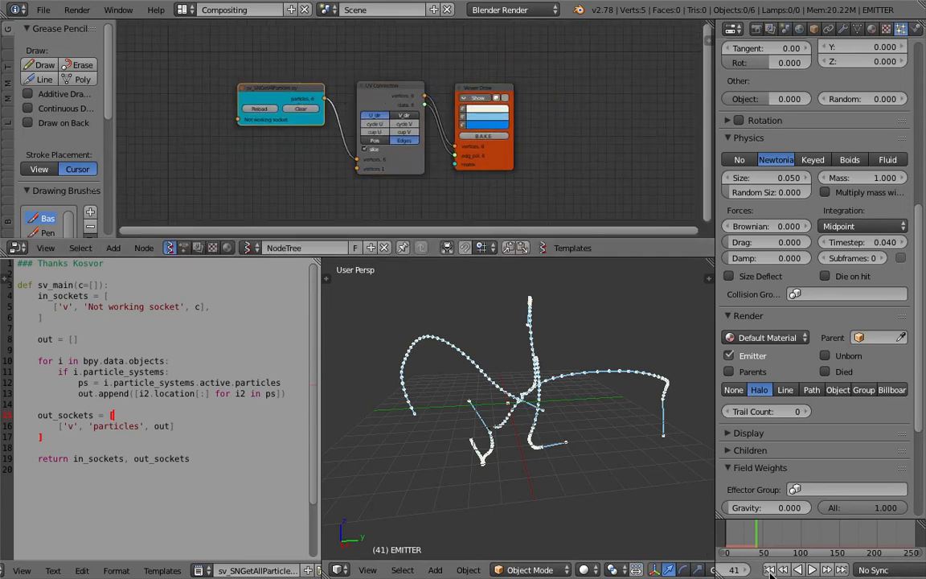
Play the animation from the first frame to about frame 41 and inspect the connected particle trails
{"action": "left_click", "coordinate": [770, 570]}
{"action": "left_click", "coordinate": [811, 571]}
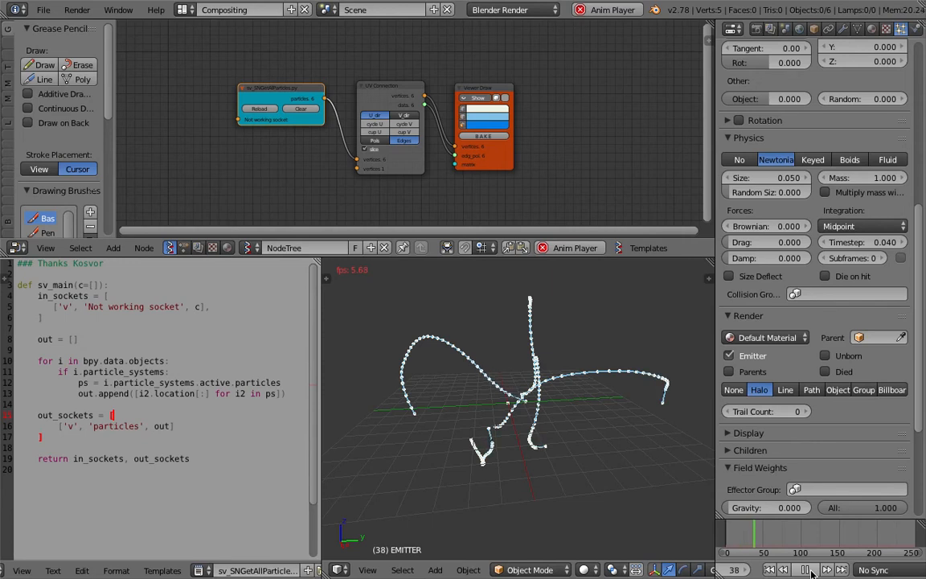
{"action": "left_click", "coordinate": [806, 569]}
{"action": "middle_click_drag", "start_coordinate": [611, 450], "coordinate": [580, 407]}
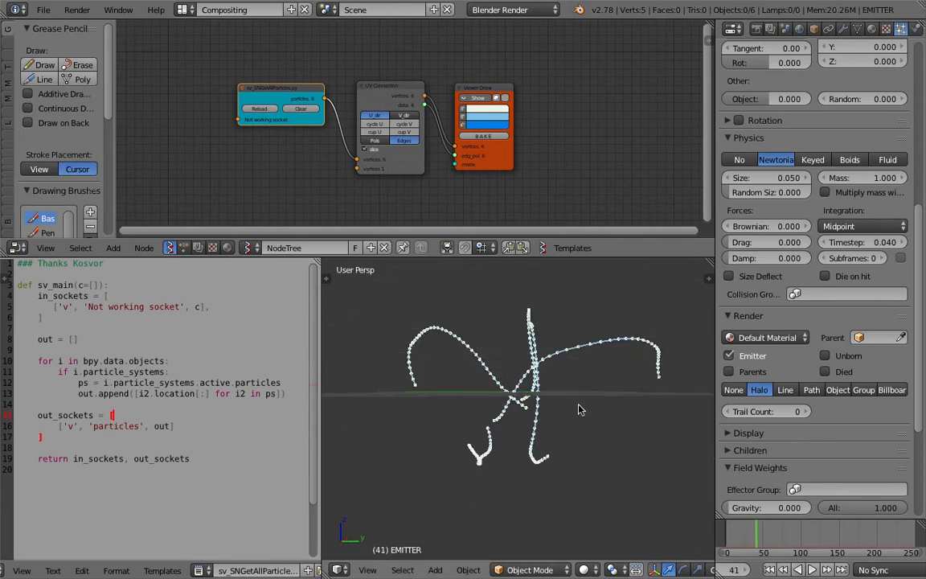
Switch to the Animation Nodes tree and set the Object Instancer's instances to 15
{"action": "left_click", "coordinate": [186, 248]}
{"action": "middle_click_drag", "start_coordinate": [191, 221], "coordinate": [314, 130]}
{"action": "key", "text": "ctrl+s"}
{"action": "left_click", "coordinate": [312, 129]}
{"action": "scroll", "coordinate": [306, 141], "scroll_direction": "up", "scroll_amount": 1}
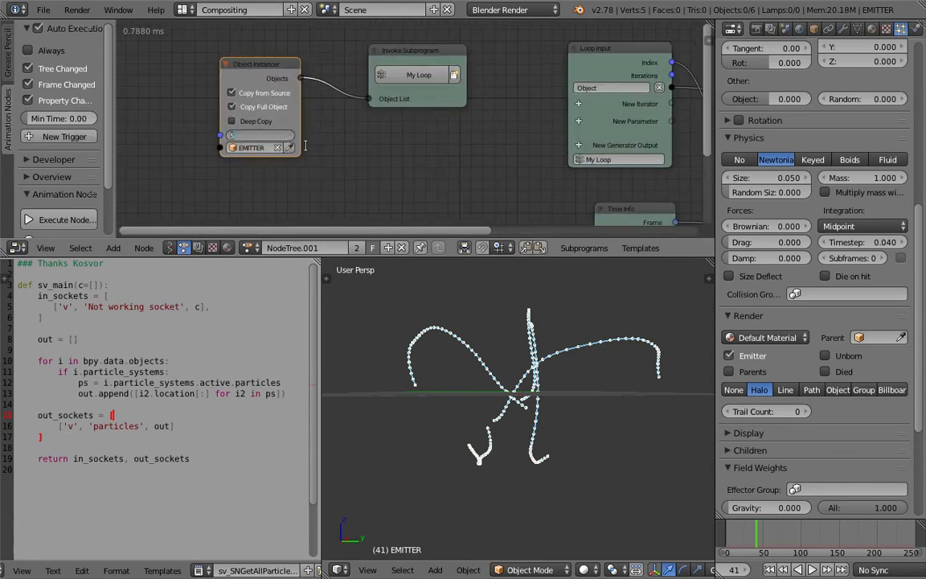
{"action": "type", "text": "5"}
{"action": "key", "text": "Return"}
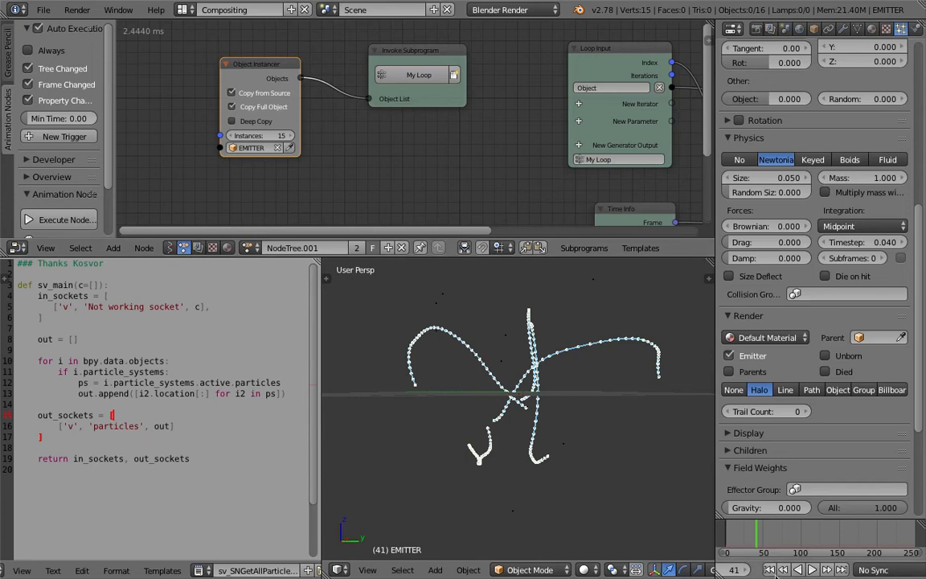
Replay the animation from the first frame to about frame 40 and inspect the trails of the added emitters
{"action": "left_click", "coordinate": [770, 570]}
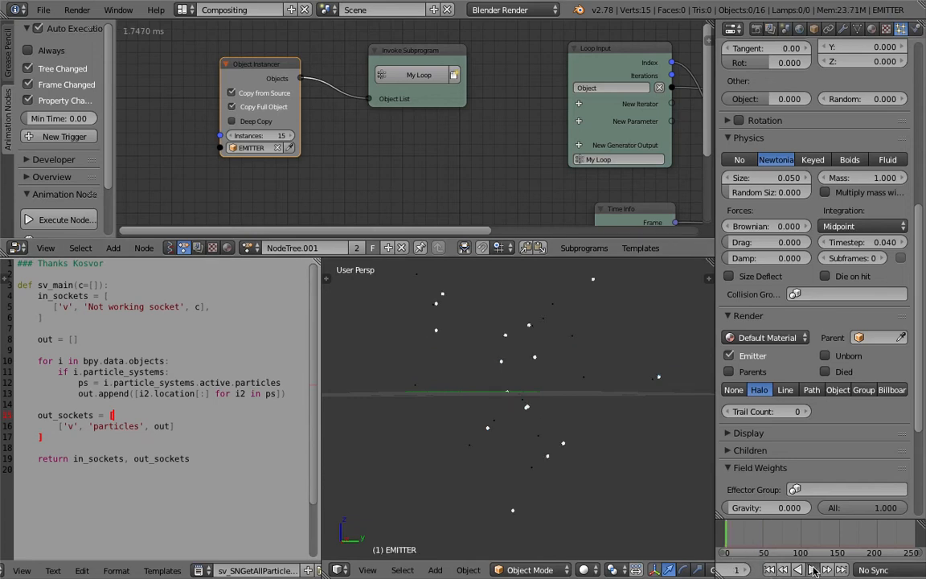
{"action": "key", "text": "alt+a"}
{"action": "middle_click_drag", "start_coordinate": [613, 444], "coordinate": [632, 466]}
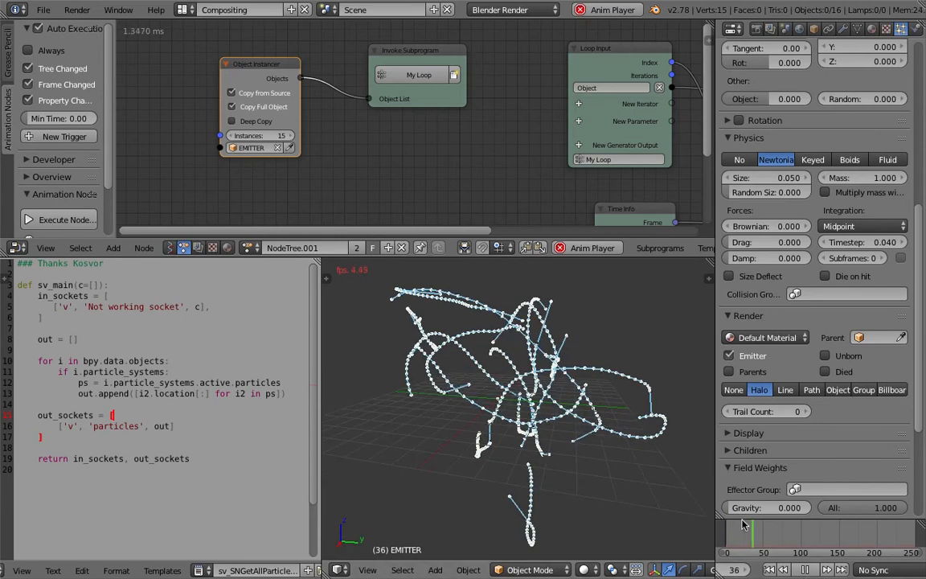
{"action": "left_click", "coordinate": [806, 569]}
{"action": "middle_click_drag", "start_coordinate": [478, 450], "coordinate": [418, 377]}
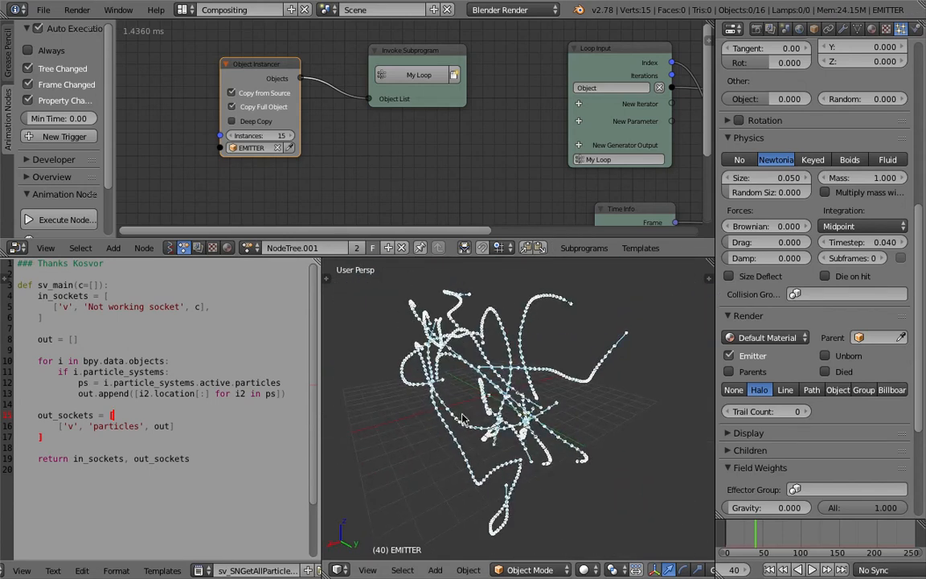
Set the timeline's start frame to 0
{"action": "scroll", "coordinate": [751, 569], "scroll_direction": "up", "scroll_amount": 7}
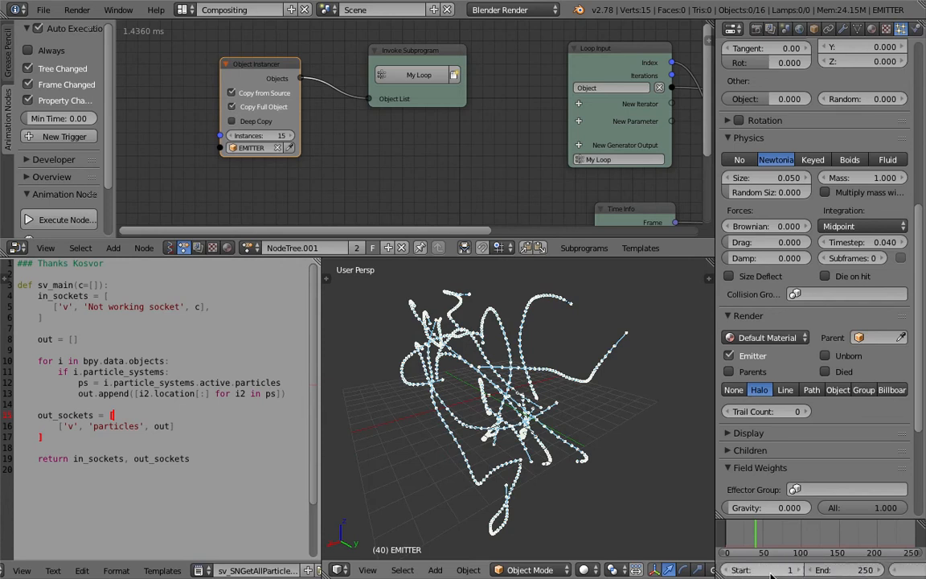
{"action": "left_click", "coordinate": [768, 571]}
{"action": "type", "text": "0"}
{"action": "key", "text": "Return"}
Widen the Properties editor area and briefly play the animation from frame 0
{"action": "left_click_drag", "start_coordinate": [715, 398], "coordinate": [632, 398]}
{"action": "scroll", "coordinate": [815, 572], "scroll_direction": "up", "scroll_amount": 5}
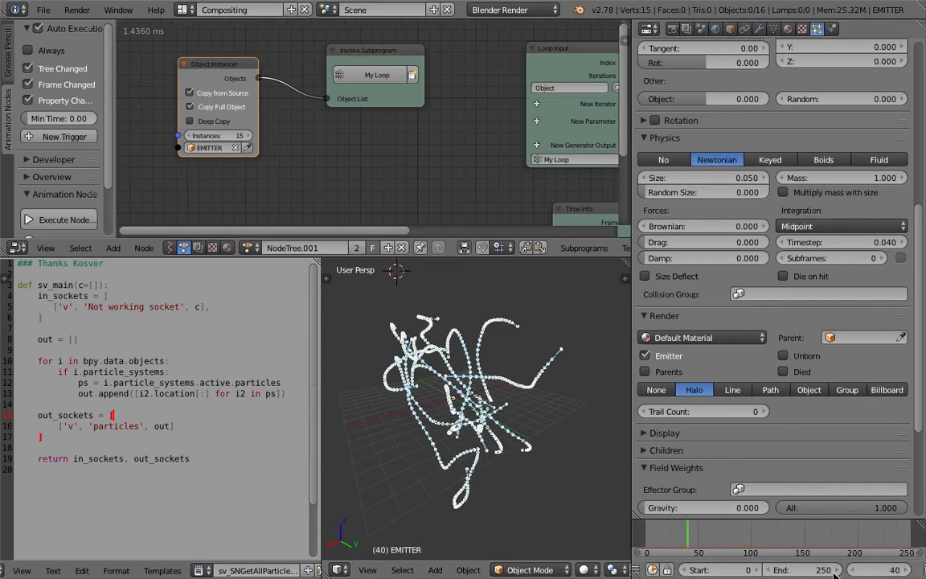
{"action": "left_click", "coordinate": [807, 570]}
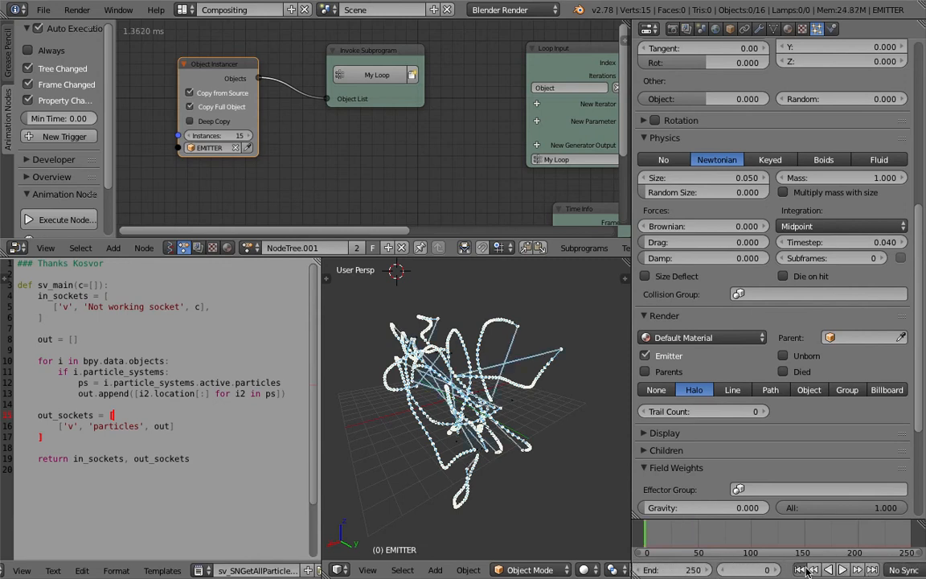
{"action": "left_click", "coordinate": [842, 569]}
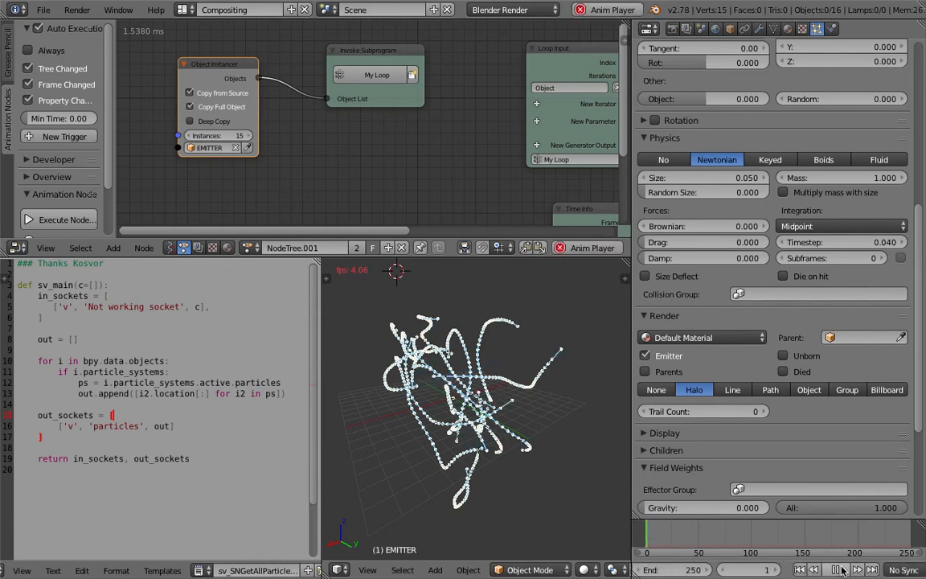
{"action": "key", "text": "Escape"}
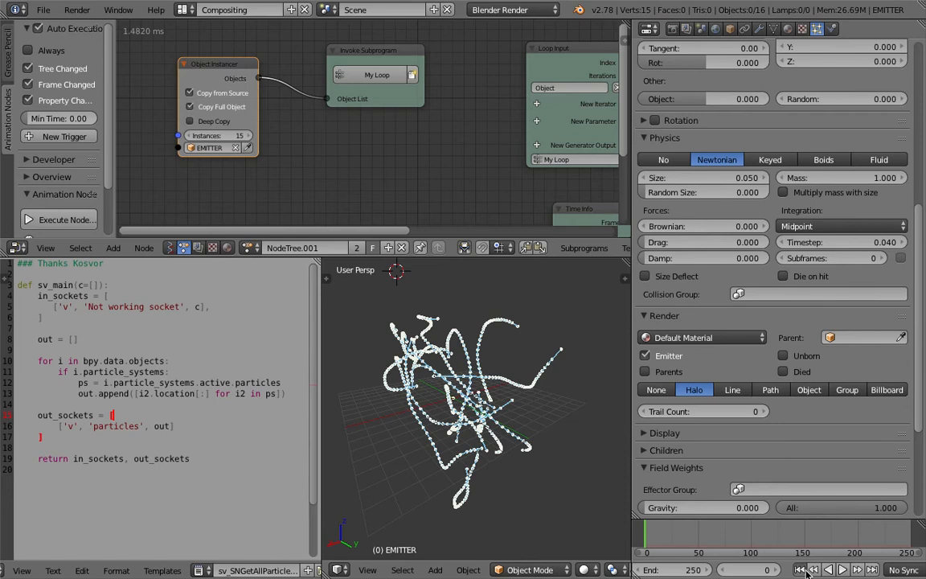
Set the timeline's start frame back to 1 and return to the first frame
{"action": "middle_click_drag", "start_coordinate": [403, 316], "coordinate": [505, 338]}
{"action": "scroll", "coordinate": [705, 569], "scroll_direction": "left", "scroll_amount": 5}
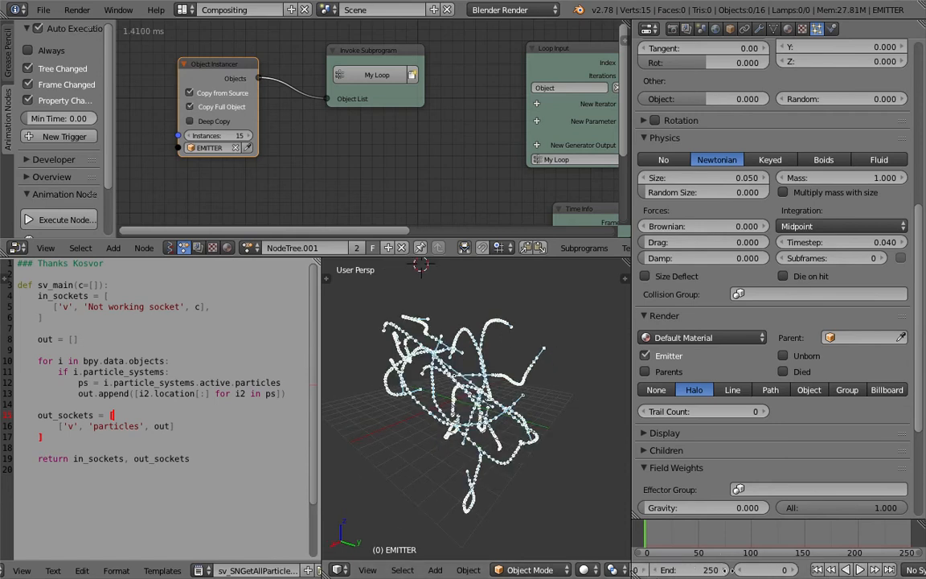
{"action": "middle_click_drag", "start_coordinate": [504, 420], "coordinate": [479, 420]}
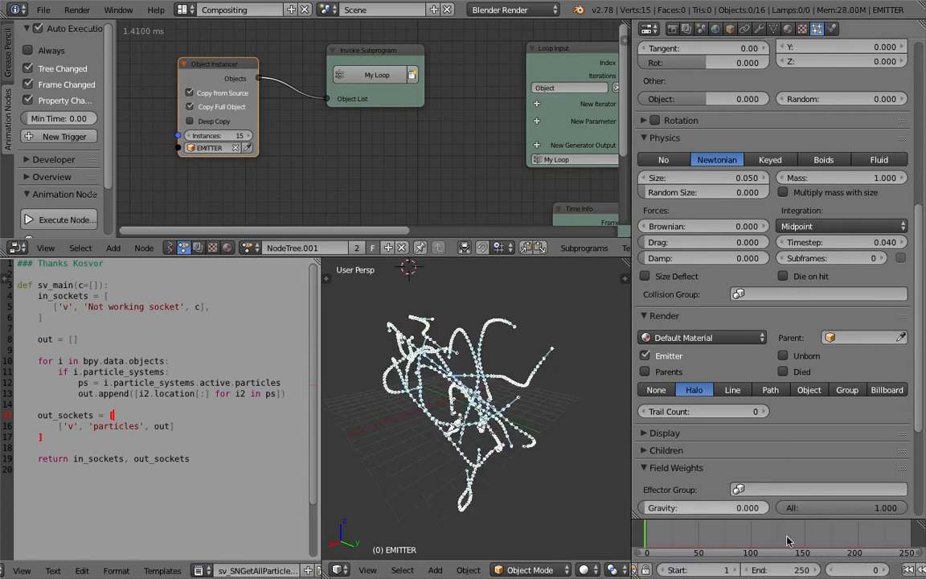
{"action": "scroll", "coordinate": [808, 552], "scroll_direction": "down", "scroll_amount": 8}
{"action": "scroll", "coordinate": [827, 569], "scroll_direction": "down", "scroll_amount": 3}
{"action": "left_click", "coordinate": [835, 570]}
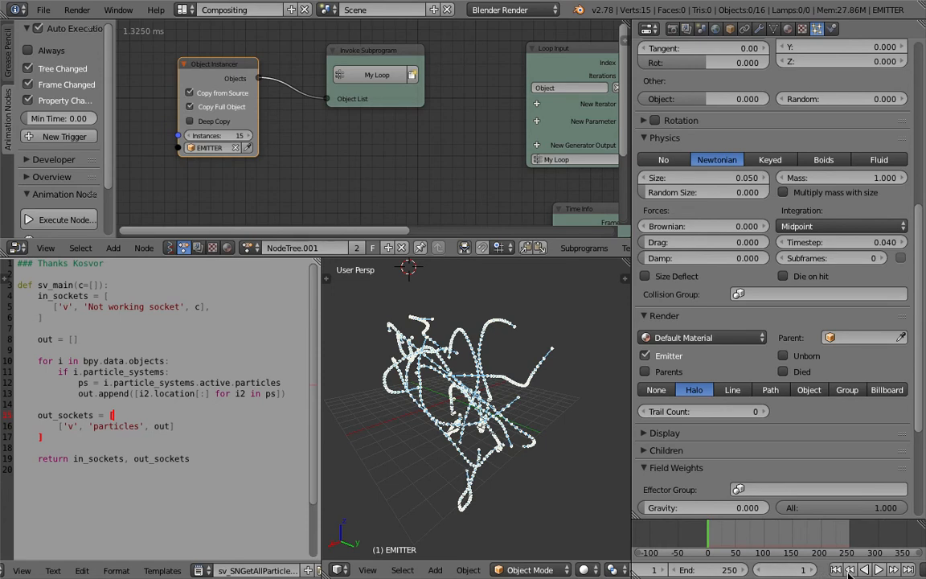
Play the animation to about frame 17, pausing to inspect the trails, and rewind it to frame 1
{"action": "left_click", "coordinate": [878, 569]}
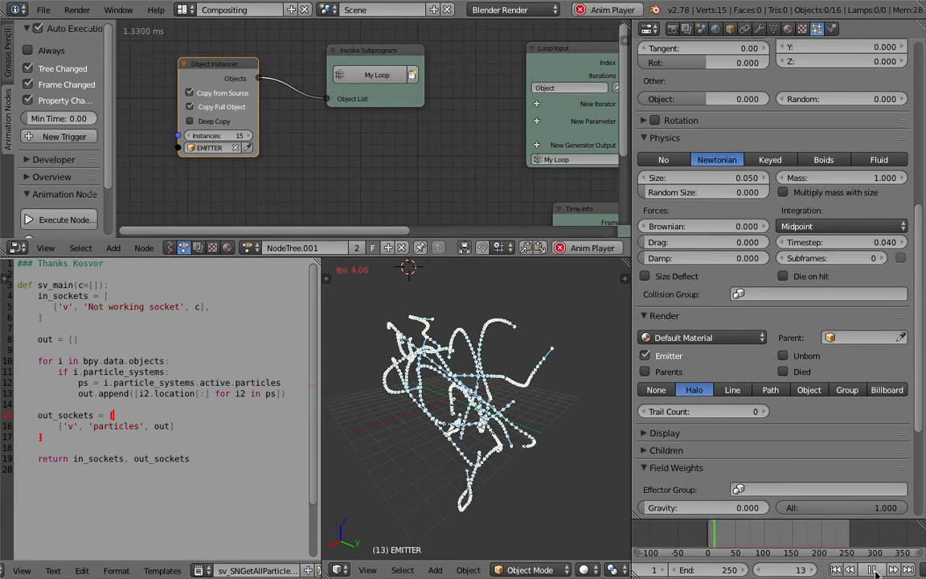
{"action": "left_click", "coordinate": [875, 571]}
{"action": "middle_click_drag", "start_coordinate": [442, 350], "coordinate": [489, 368]}
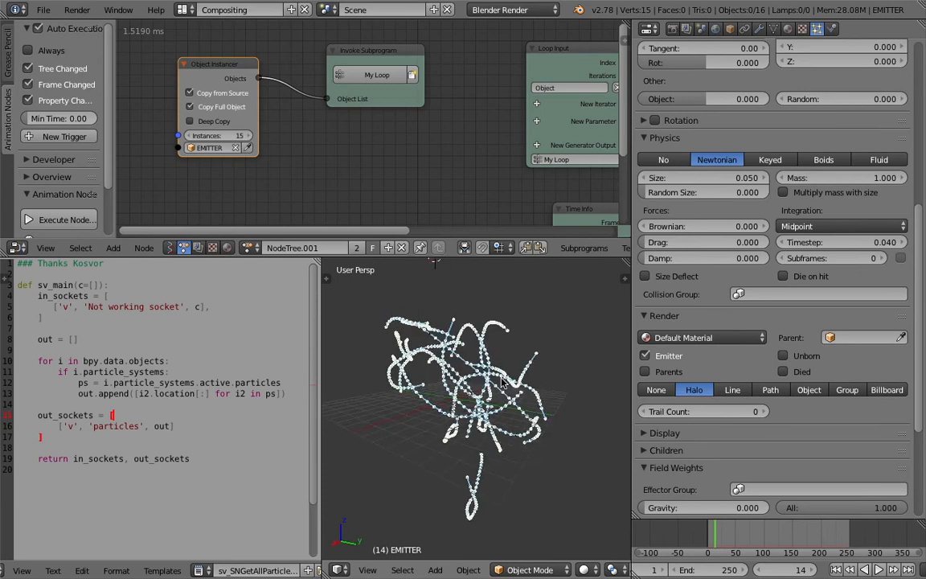
{"action": "left_click", "coordinate": [878, 569]}
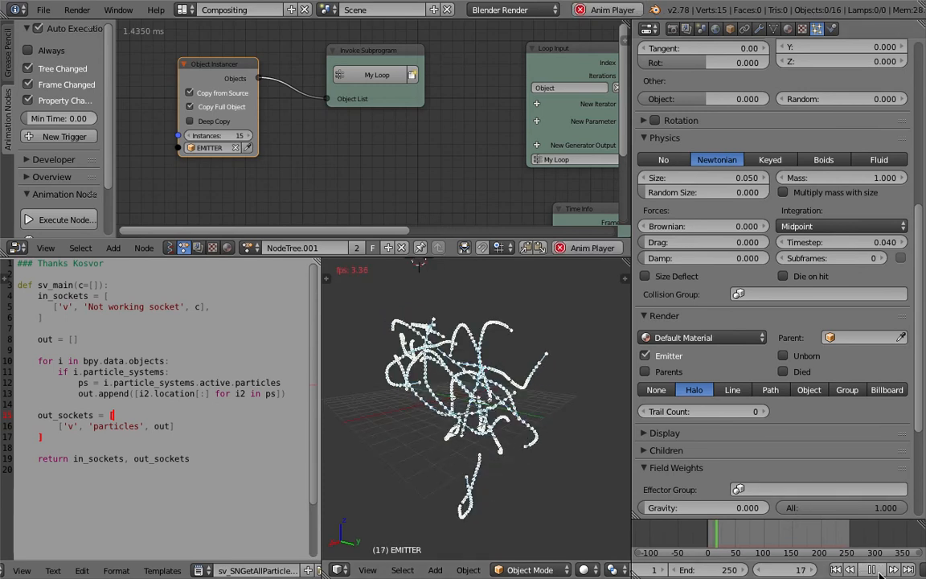
{"action": "left_click", "coordinate": [877, 569]}
{"action": "left_click", "coordinate": [835, 569]}
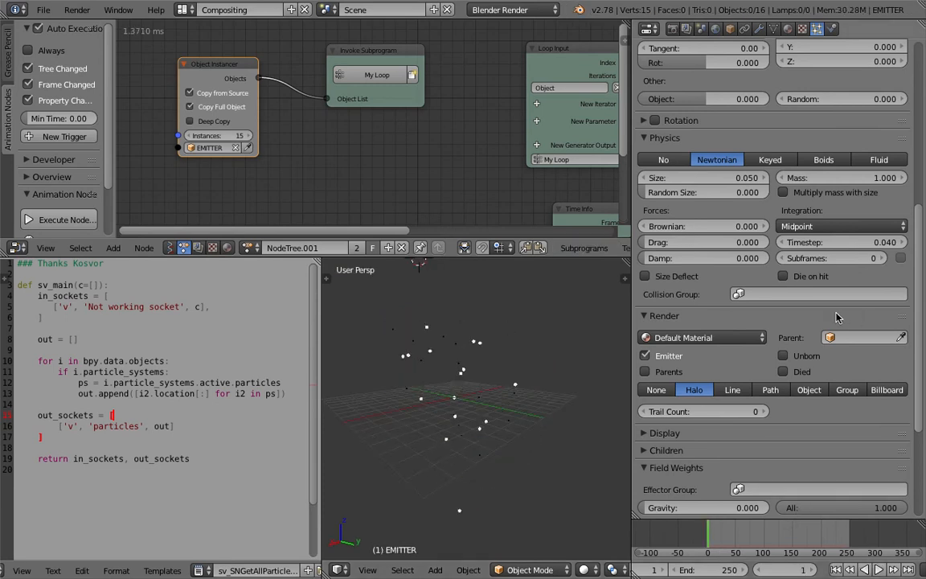
Expand the particle system's Cache settings and play the animation to about frame 19
{"action": "scroll", "coordinate": [884, 274], "scroll_direction": "up", "scroll_amount": 5}
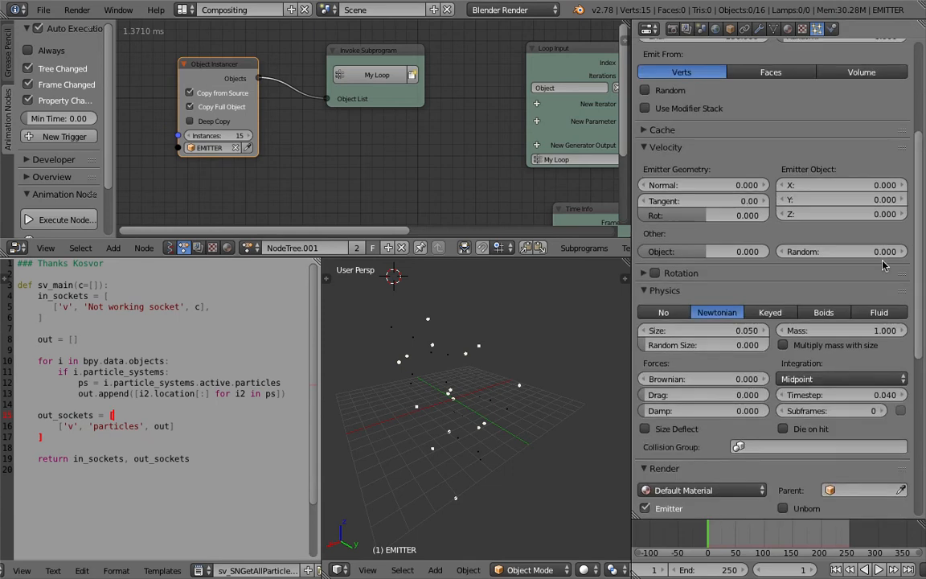
{"action": "left_click", "coordinate": [664, 131]}
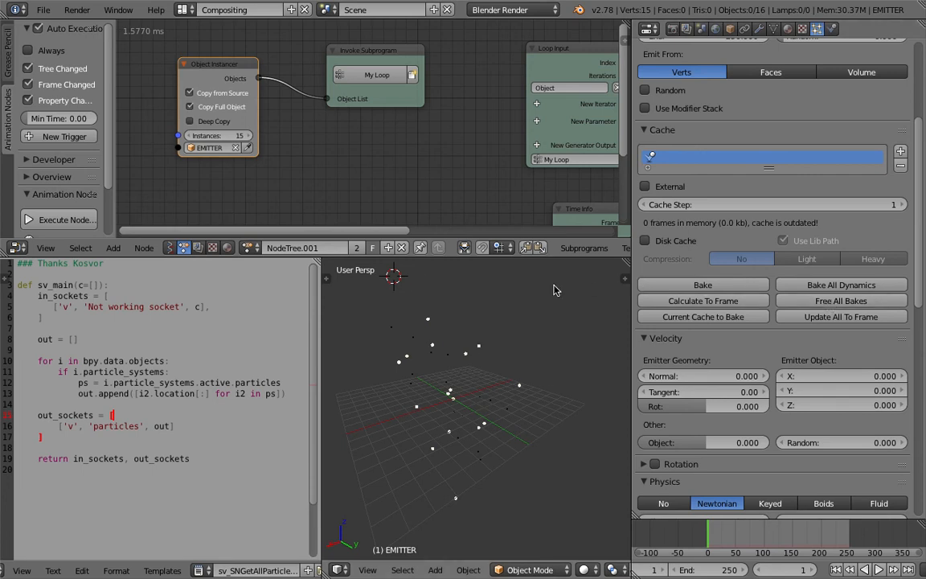
{"action": "left_click", "coordinate": [879, 569]}
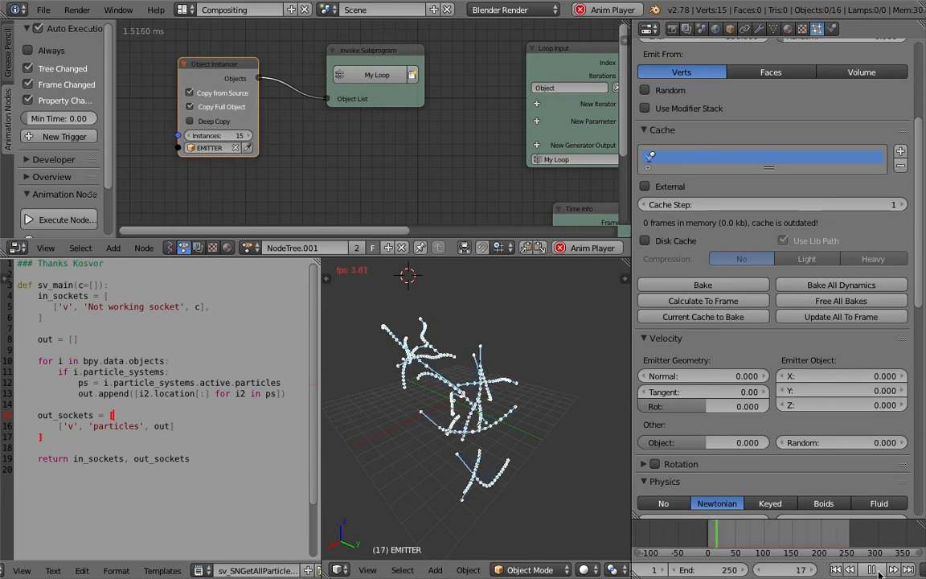
{"action": "key", "text": "alt+a"}
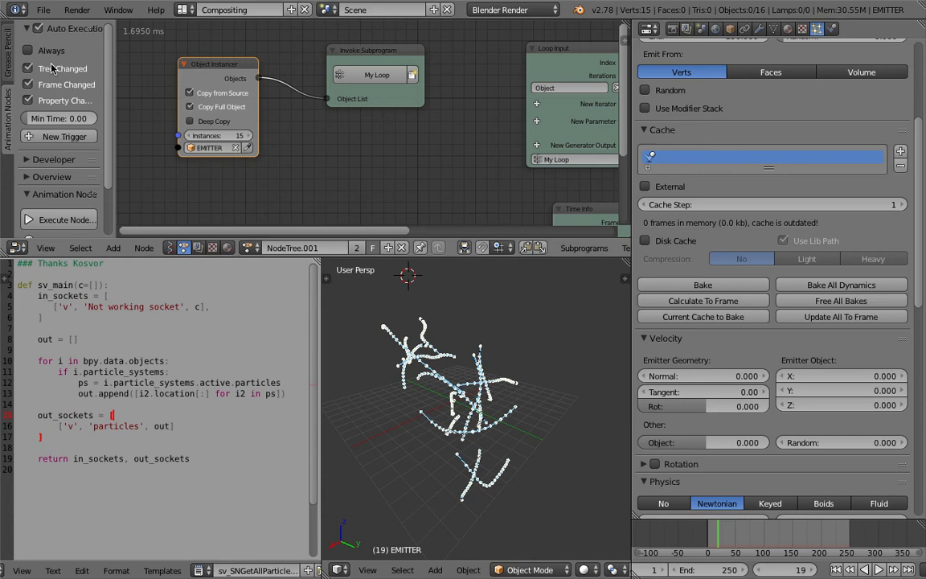
Enable Always under Auto Execution for the Animation Nodes tree and replay the animation from frame 1
{"action": "left_click", "coordinate": [45, 50]}
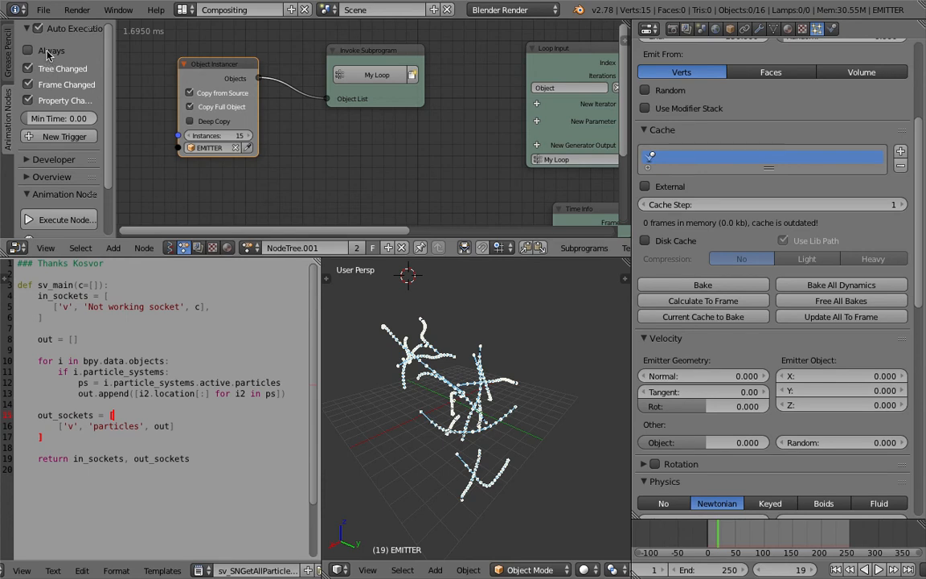
{"action": "left_click", "coordinate": [837, 569]}
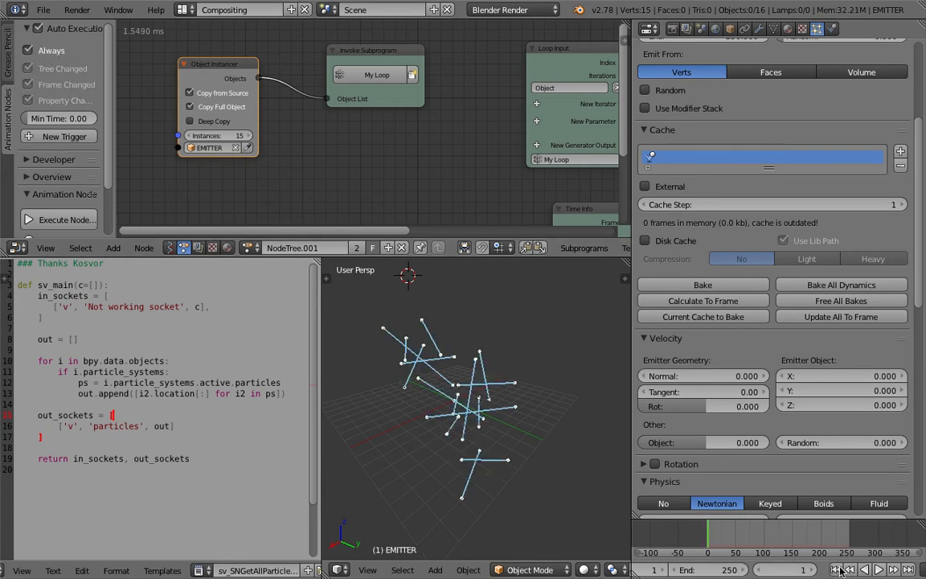
{"action": "left_click", "coordinate": [878, 569]}
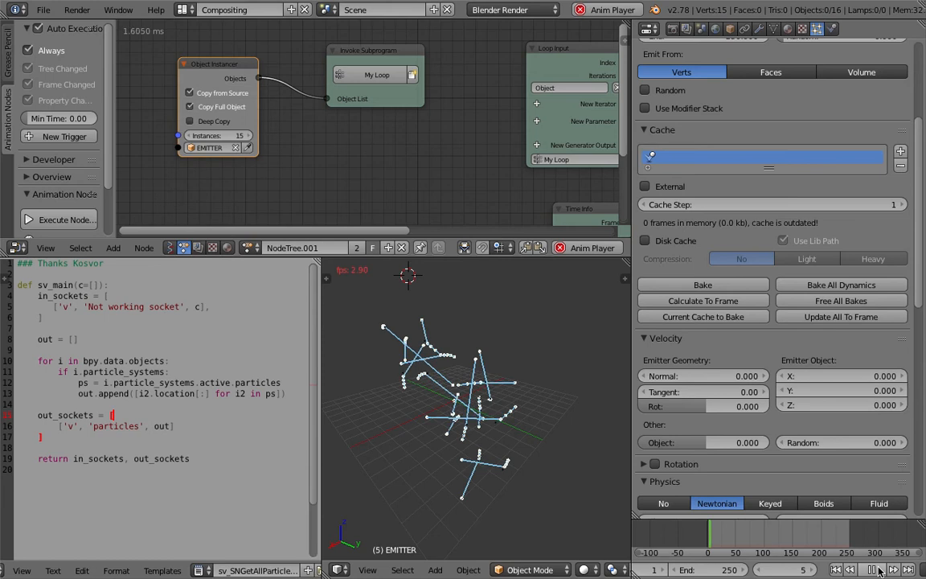
Stop the playback at frame 8 and inspect the particle trails around the emitter instances, selecting EMITTER.001
{"action": "left_click", "coordinate": [878, 569]}
{"action": "scroll", "coordinate": [488, 452], "scroll_direction": "up", "scroll_amount": 4}
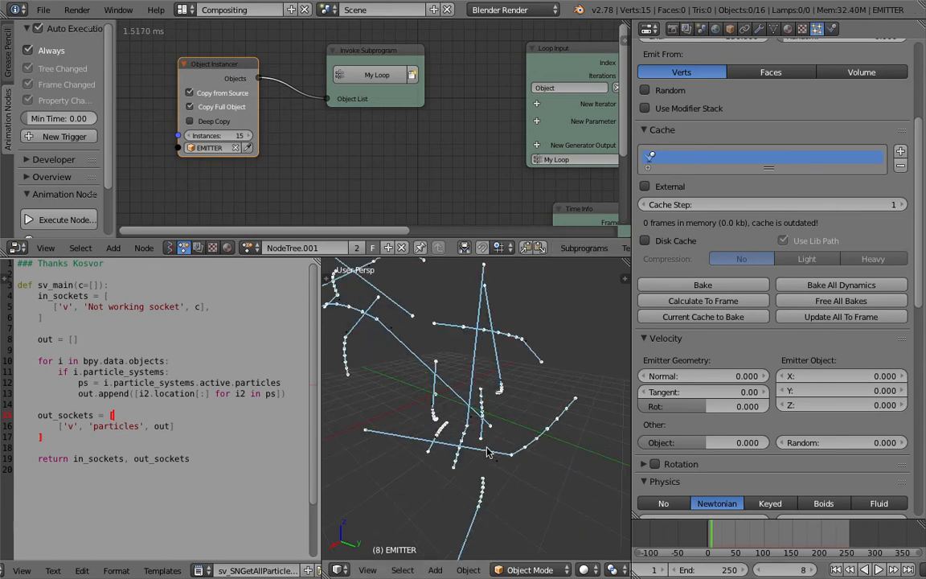
{"action": "right_click", "coordinate": [496, 456]}
{"action": "middle_click_drag", "start_coordinate": [497, 458], "coordinate": [547, 482]}
{"action": "right_click", "coordinate": [513, 422]}
{"action": "right_click", "coordinate": [445, 417]}
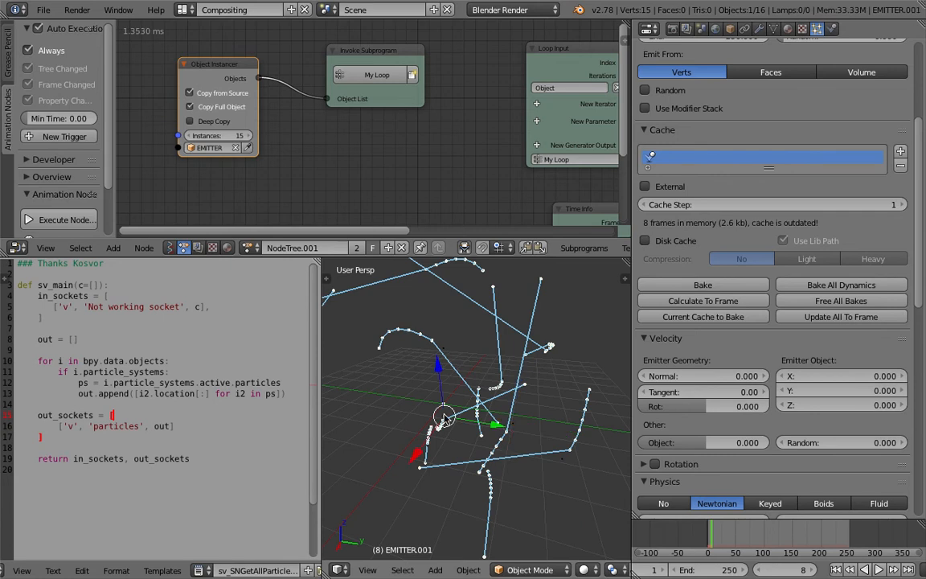
{"action": "scroll", "coordinate": [448, 427], "scroll_direction": "down", "scroll_amount": 5}
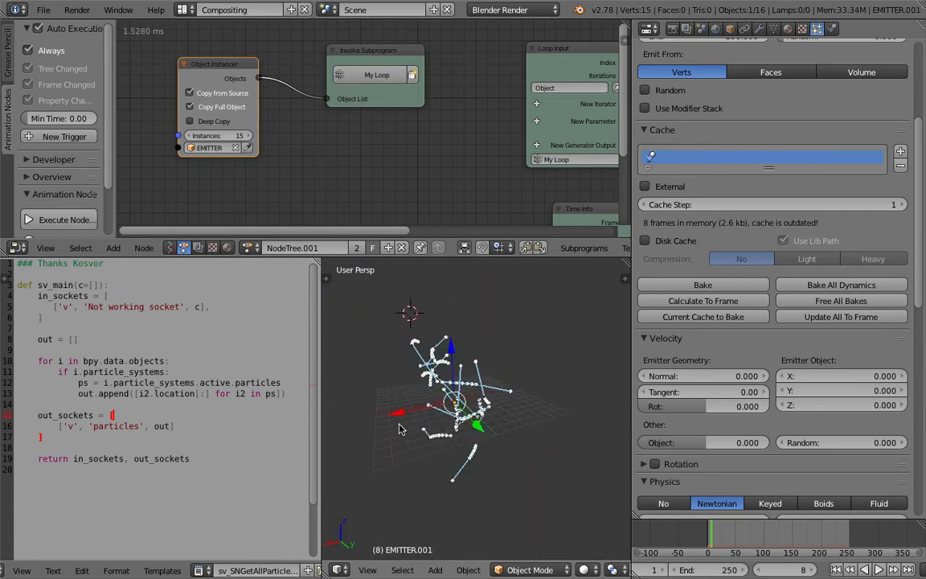
{"action": "middle_click_drag", "start_coordinate": [438, 432], "coordinate": [422, 406]}
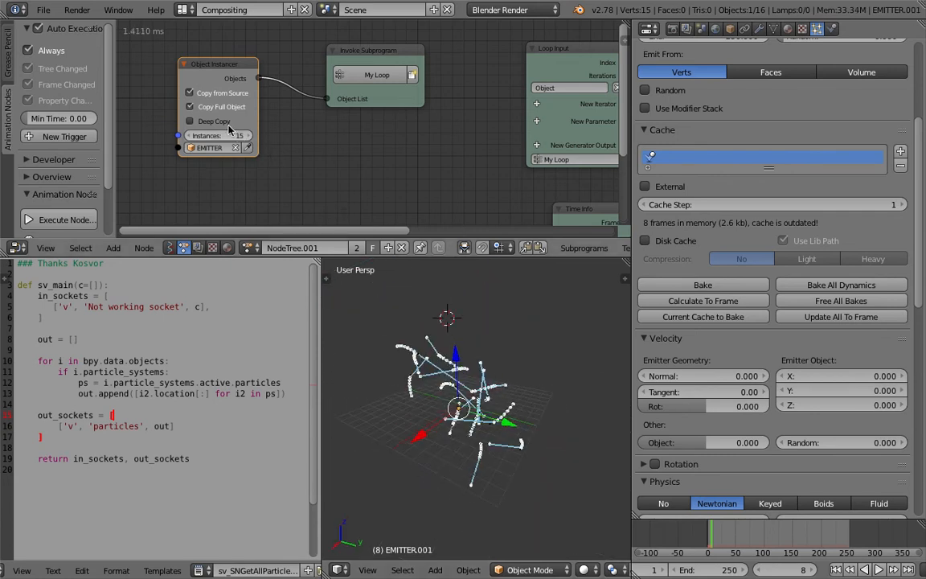
Enable Deep Copy on the Object Instancer node and play the animation from frame 1 to about frame 29
{"action": "left_click", "coordinate": [224, 125]}
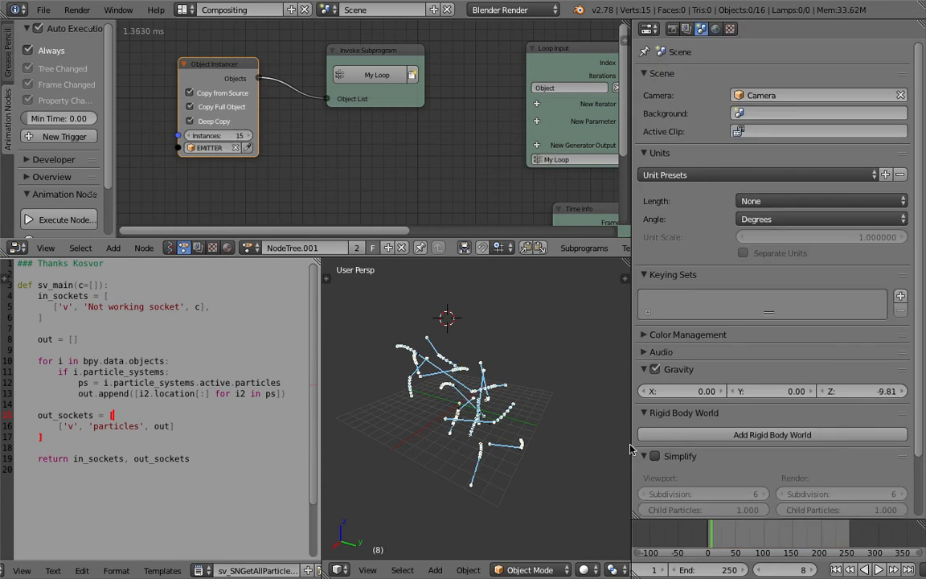
{"action": "left_click", "coordinate": [836, 571]}
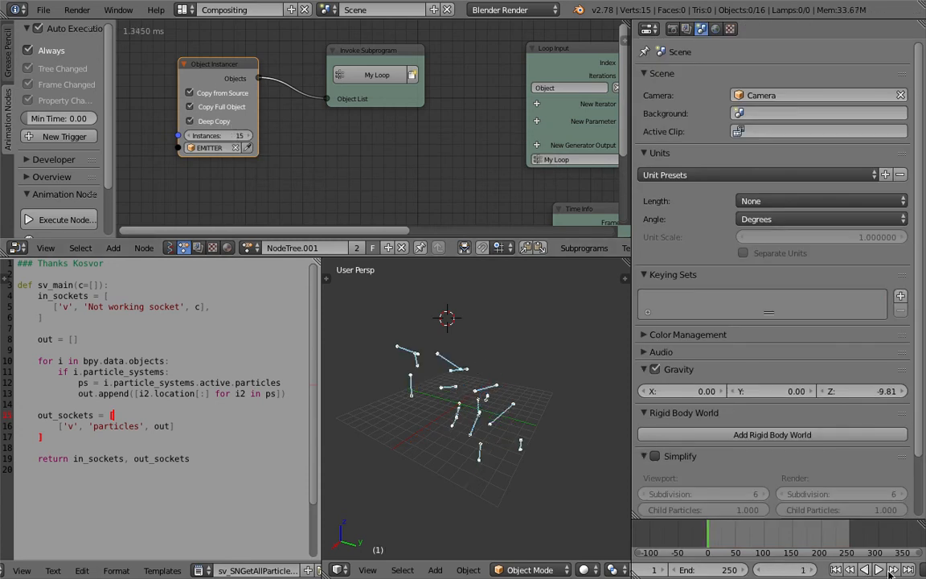
{"action": "left_click", "coordinate": [879, 569]}
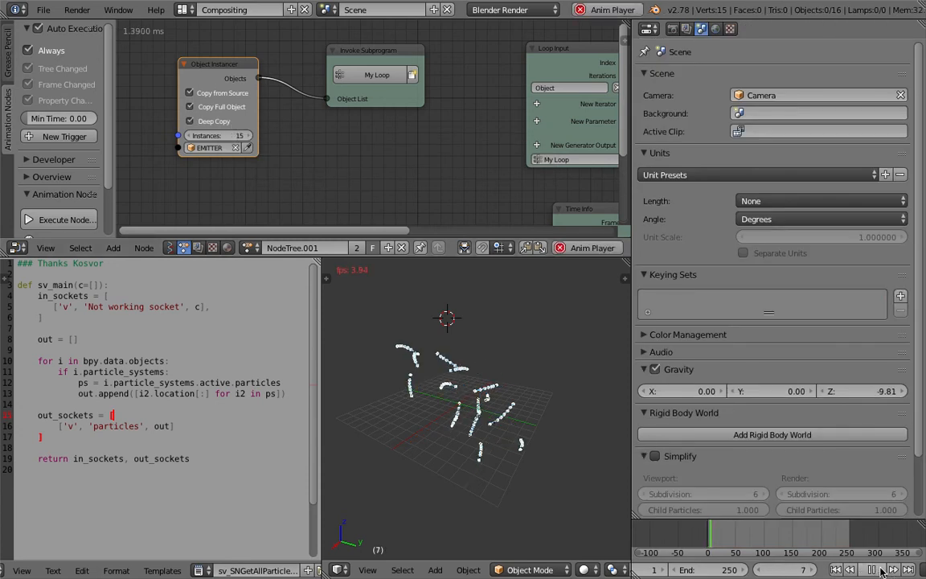
{"action": "key", "text": "alt+a"}
{"action": "middle_click_drag", "start_coordinate": [434, 386], "coordinate": [612, 449]}
{"action": "left_click", "coordinate": [880, 569]}
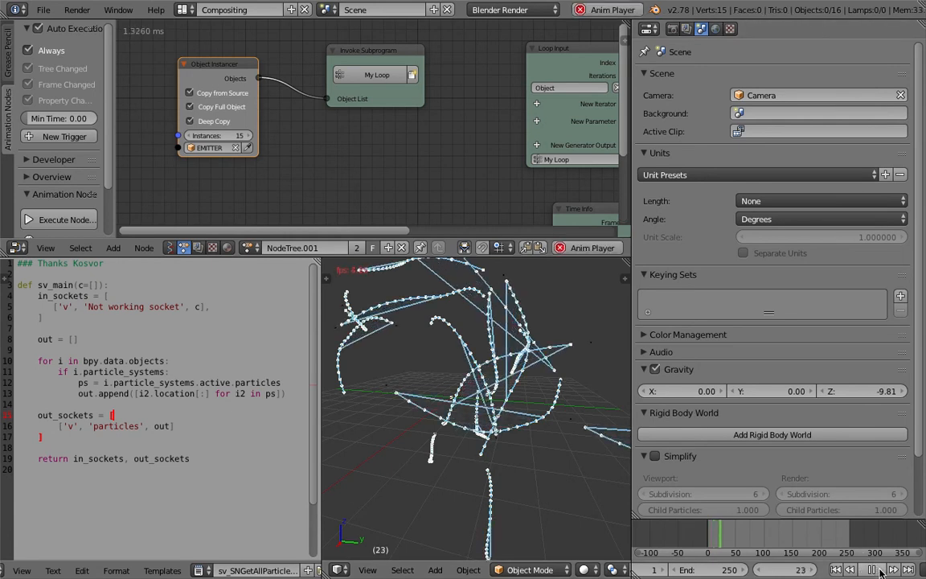
{"action": "key", "text": "alt+a"}
{"action": "middle_click_drag", "start_coordinate": [484, 420], "coordinate": [314, 274]}
Show the Sverchok tree NodeTree in the node editor and turn off slice on the UV Connection node
{"action": "left_click", "coordinate": [171, 249]}
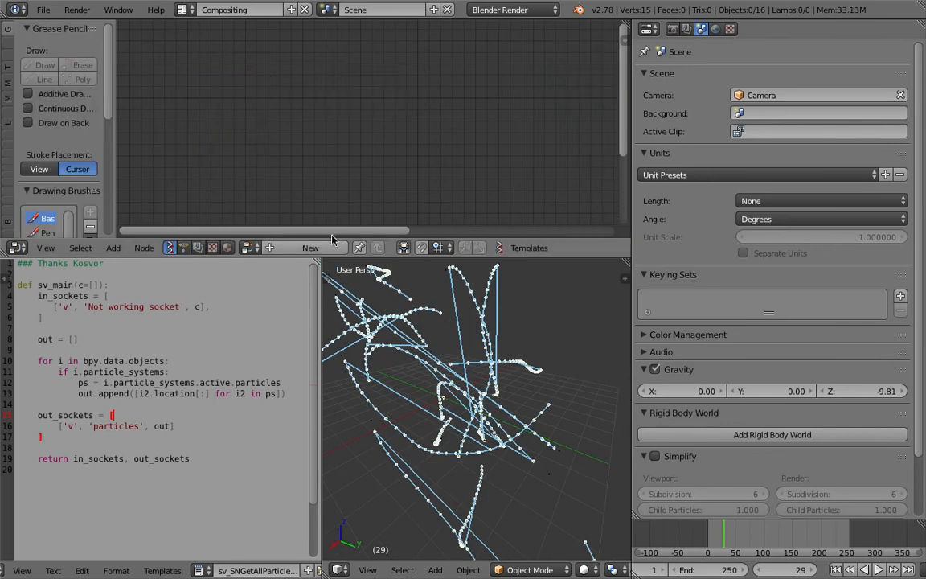
{"action": "left_click", "coordinate": [249, 247]}
{"action": "left_click", "coordinate": [329, 268]}
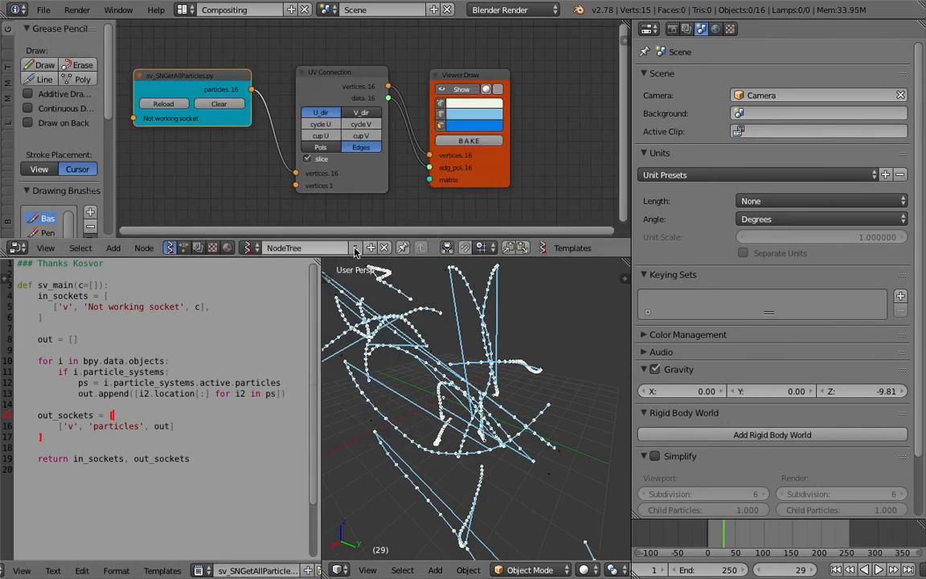
{"action": "scroll", "coordinate": [344, 165], "scroll_direction": "up", "scroll_amount": 1}
{"action": "left_click", "coordinate": [304, 162]}
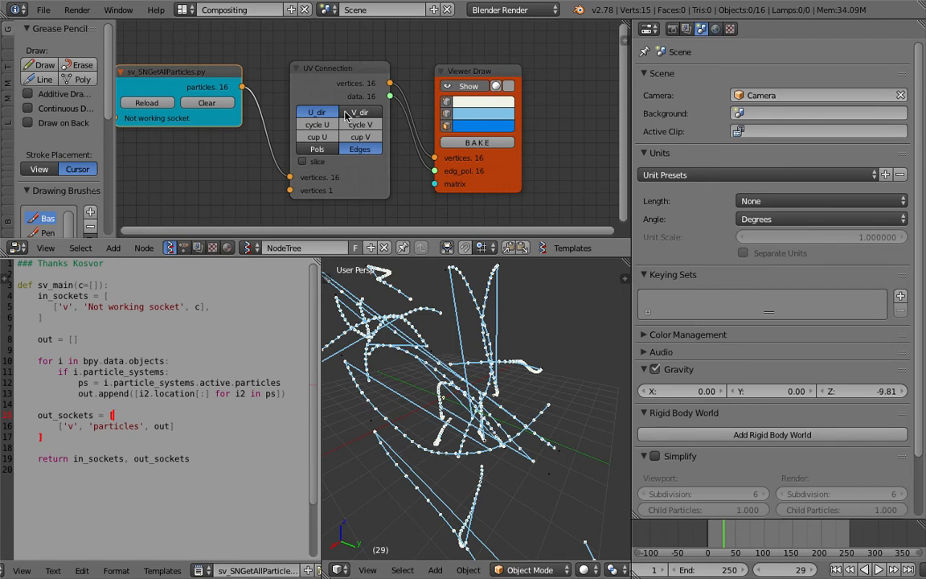
{"action": "left_click", "coordinate": [371, 138]}
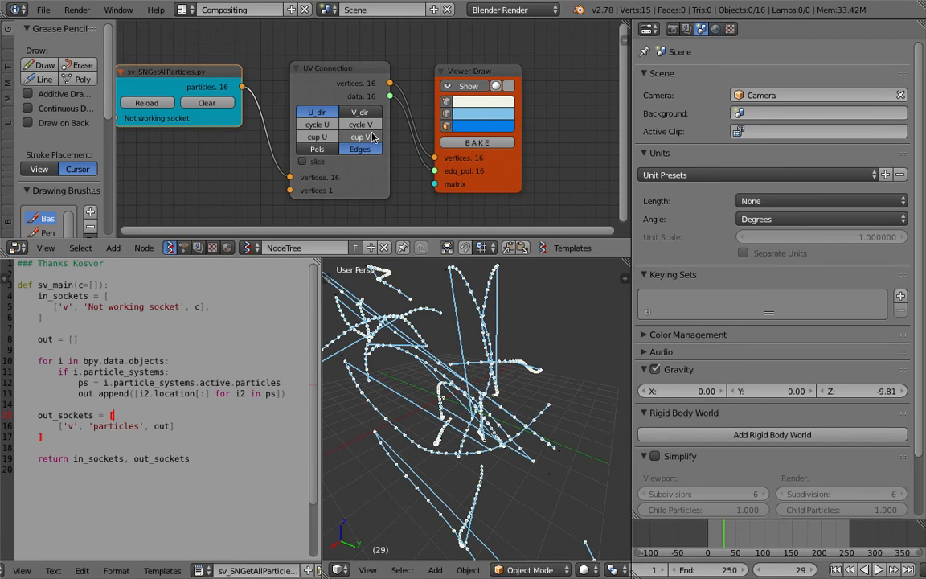
{"action": "scroll", "coordinate": [331, 99], "scroll_direction": "down", "scroll_amount": 3}
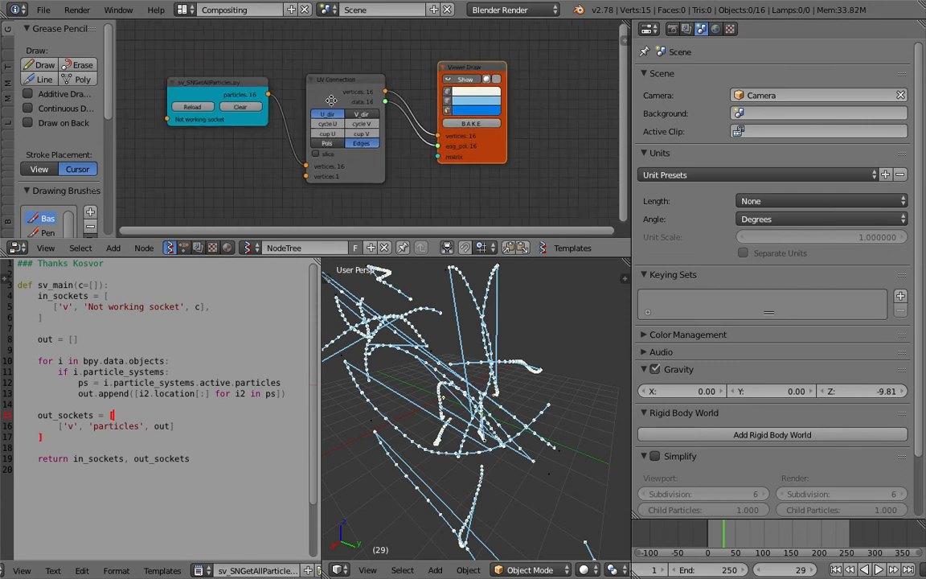
{"action": "middle_click_drag", "start_coordinate": [331, 100], "coordinate": [392, 91]}
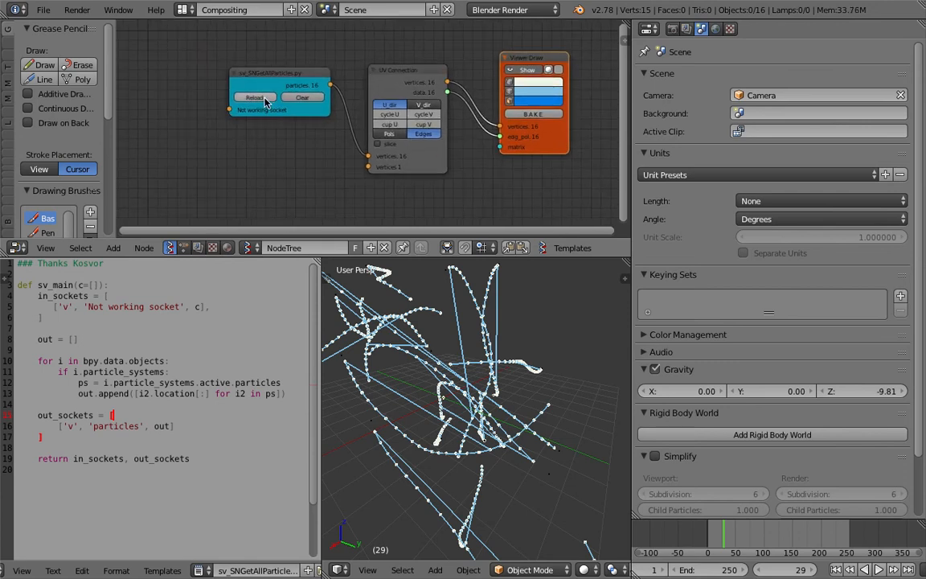
Replay the animation from frame 1 twice, stopping at about frames 12 and 24 to examine the trails
{"action": "left_click", "coordinate": [835, 569]}
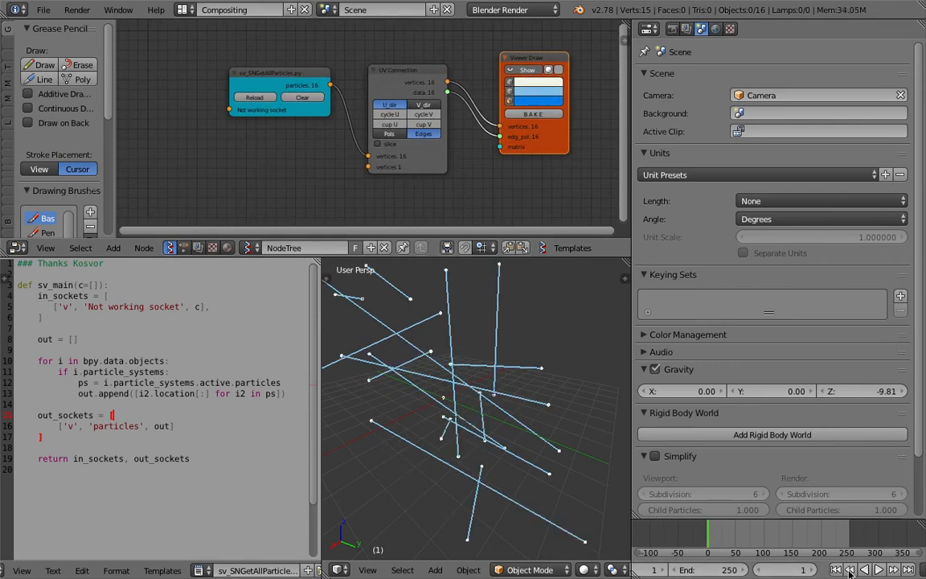
{"action": "left_click", "coordinate": [880, 570]}
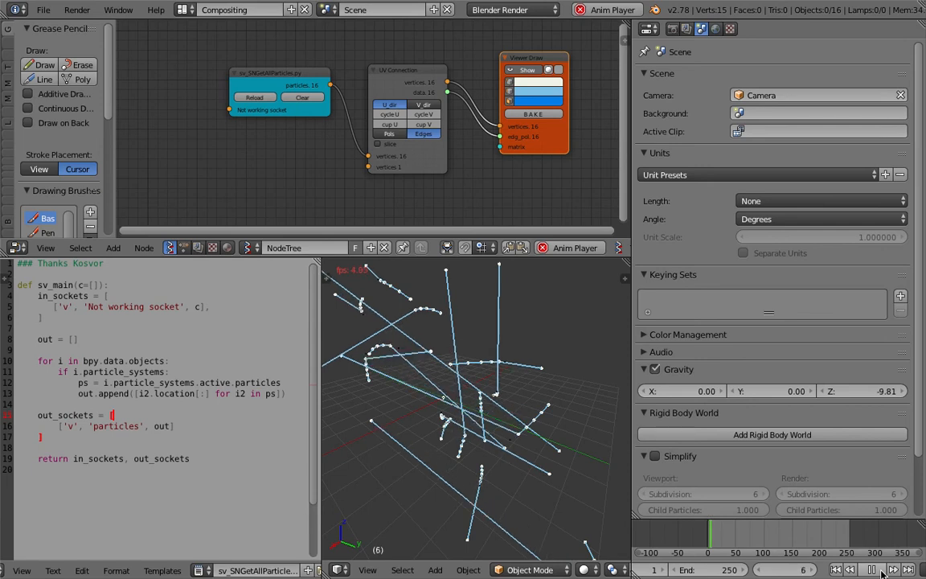
{"action": "left_click", "coordinate": [880, 570]}
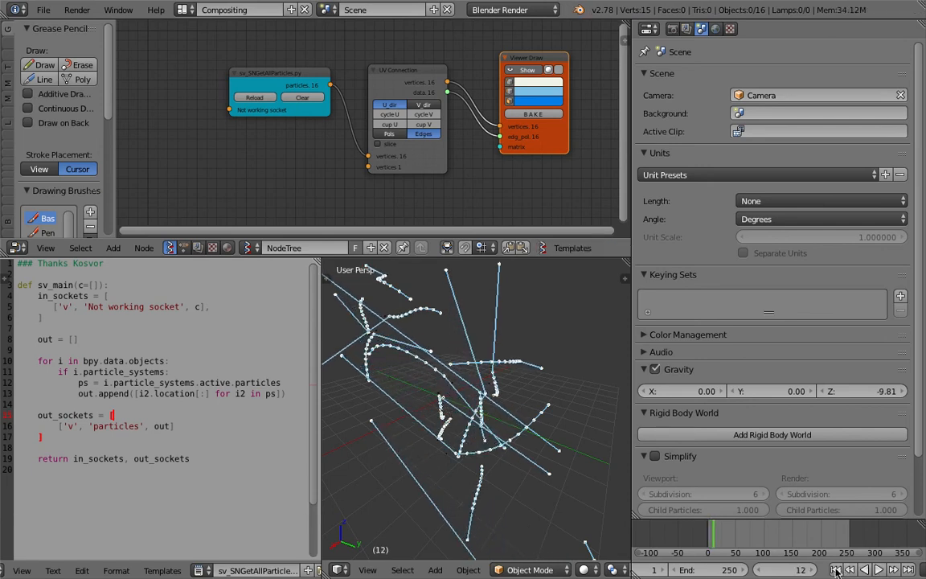
{"action": "left_click", "coordinate": [836, 569]}
{"action": "left_click", "coordinate": [880, 569]}
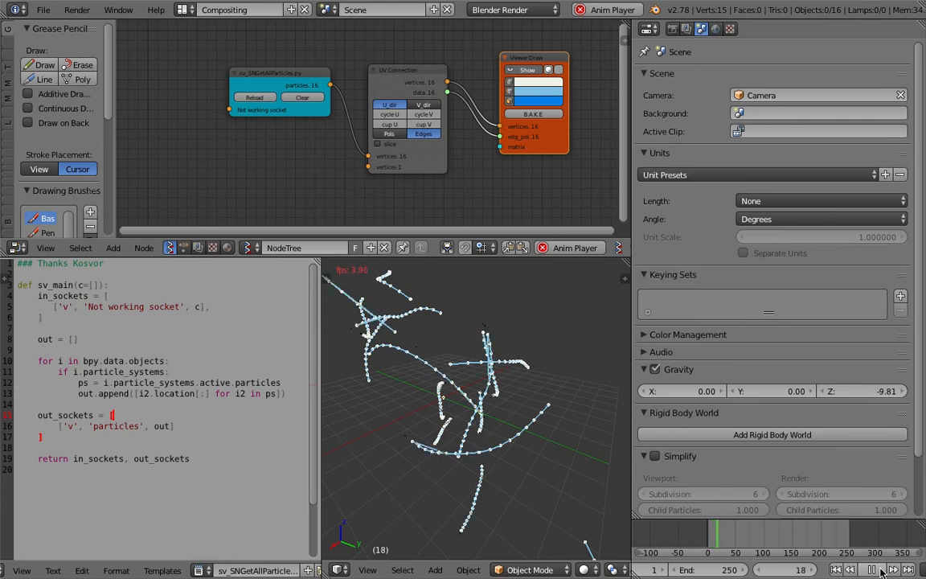
{"action": "left_click", "coordinate": [880, 570]}
{"action": "middle_click_drag", "start_coordinate": [482, 402], "coordinate": [522, 456]}
{"action": "scroll", "coordinate": [482, 435], "scroll_direction": "down", "scroll_amount": 5}
{"action": "scroll", "coordinate": [485, 423], "scroll_direction": "up", "scroll_amount": 5}
Move the EMITTER object to layer 2
{"action": "right_click", "coordinate": [553, 464]}
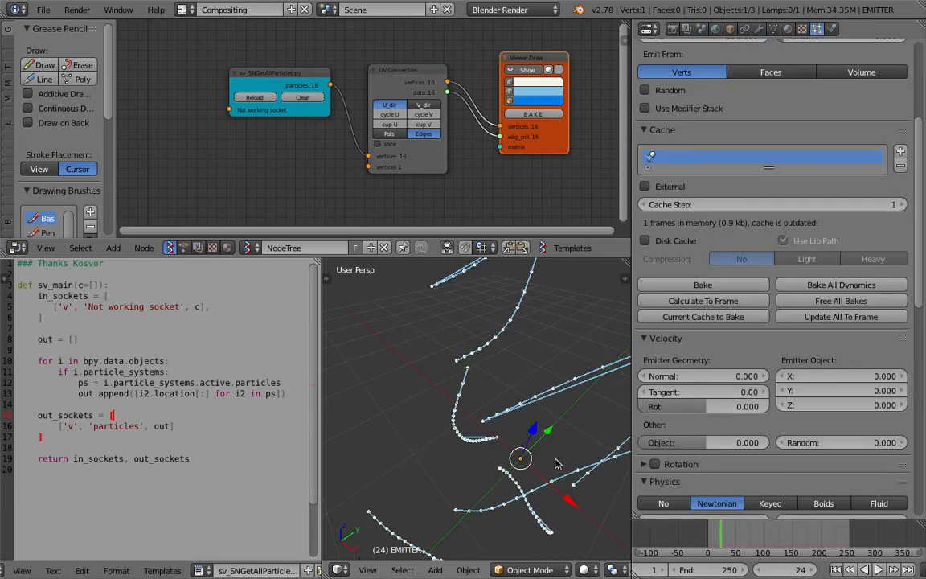
{"action": "key", "text": "m"}
{"action": "key", "text": "2"}
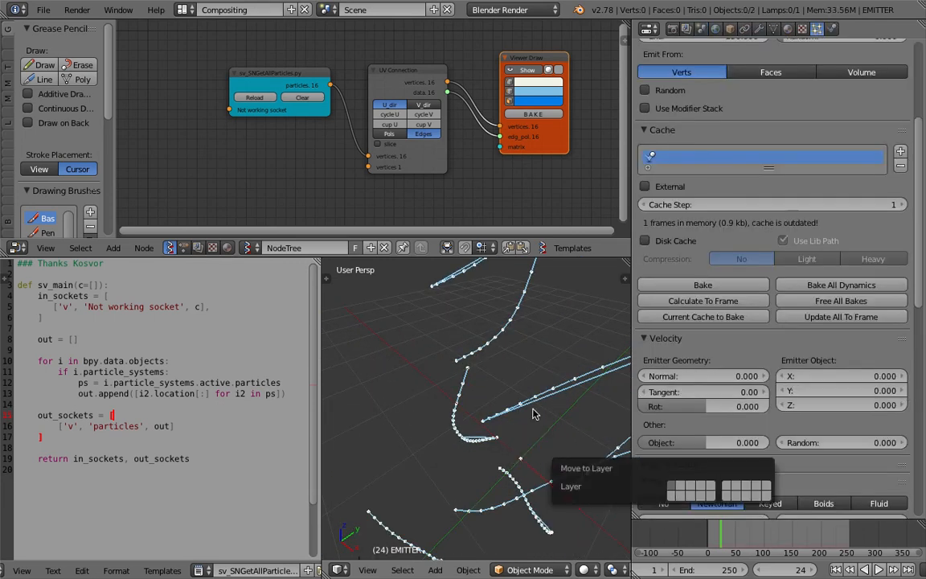
Delete all remaining objects in the 3D view and return to frame 1
{"action": "scroll", "coordinate": [457, 399], "scroll_direction": "down", "scroll_amount": 2}
{"action": "mouse_move", "coordinate": [456, 398]}
{"action": "middle_mouse_down"}
{"action": "mouse_move", "coordinate": [499, 424]}
{"action": "mouse_move", "coordinate": [473, 408]}
{"action": "middle_mouse_up"}
{"action": "scroll", "coordinate": [474, 412], "scroll_direction": "down", "scroll_amount": 4}
{"action": "key", "text": "a"}
{"action": "key", "text": "a"}
{"action": "key", "text": "a"}
{"action": "key", "text": "x"}
{"action": "left_click", "coordinate": [476, 408]}
{"action": "left_click", "coordinate": [835, 569]}
Turn off Show on the Viewer Draw node to hide the traced trails
{"action": "scroll", "coordinate": [512, 420], "scroll_direction": "up", "scroll_amount": 6}
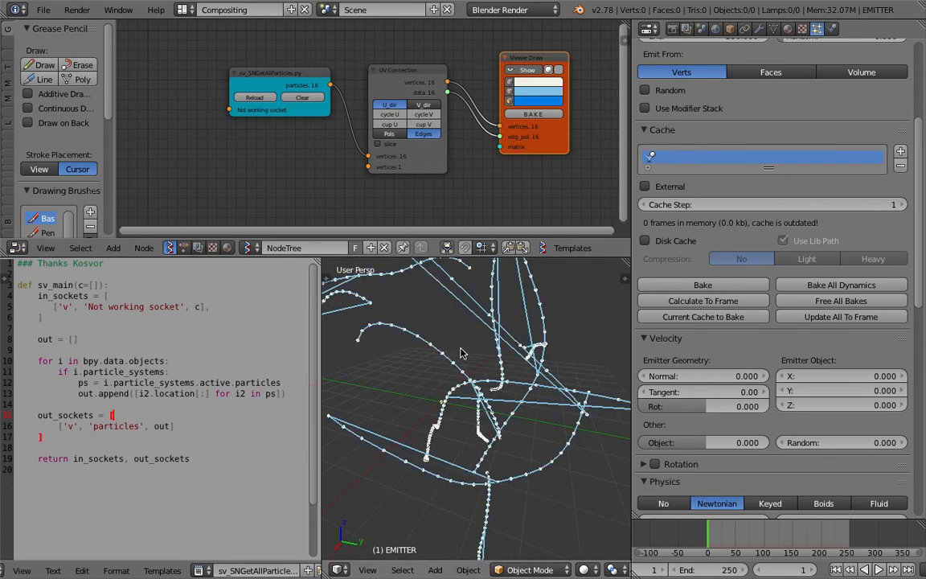
{"action": "key", "text": "shift+a"}
{"action": "mouse_move", "coordinate": [462, 351]}
{"action": "key", "text": "Escape"}
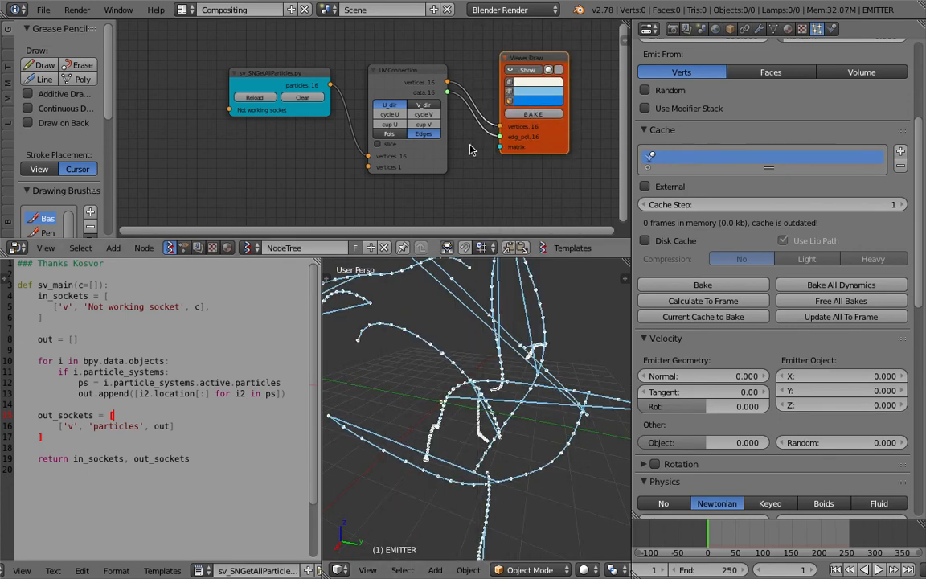
{"action": "left_click", "coordinate": [522, 70]}
{"action": "middle_click_drag", "start_coordinate": [529, 355], "coordinate": [492, 373]}
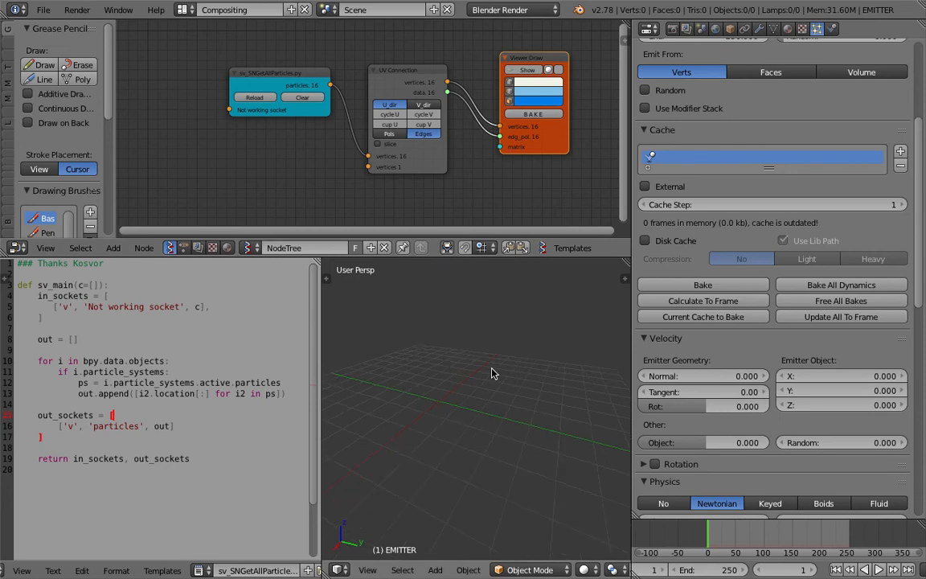
Add a mesh circle and clear its location so it sits at the world origin
{"action": "key", "text": "shift+a"}
{"action": "mouse_move", "coordinate": [490, 362]}
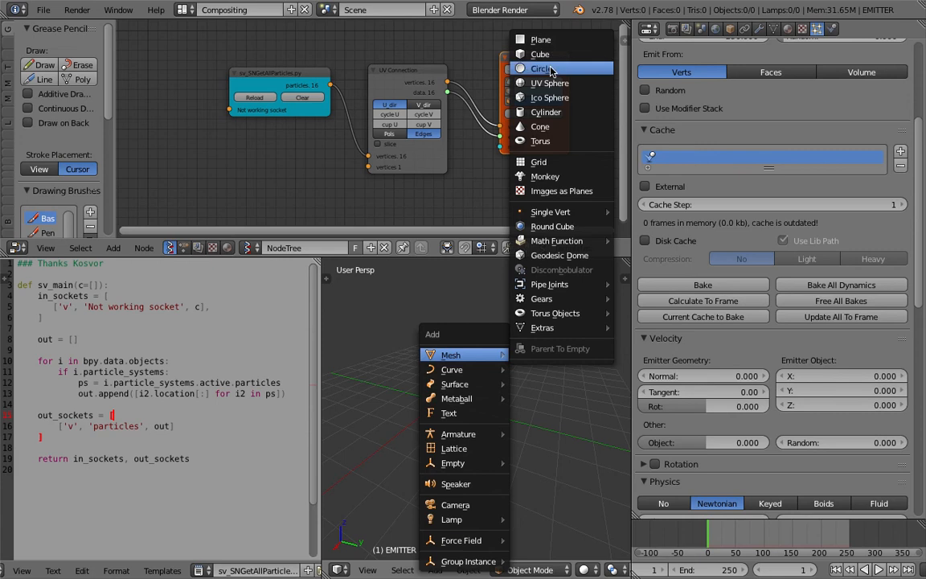
{"action": "left_click", "coordinate": [551, 71]}
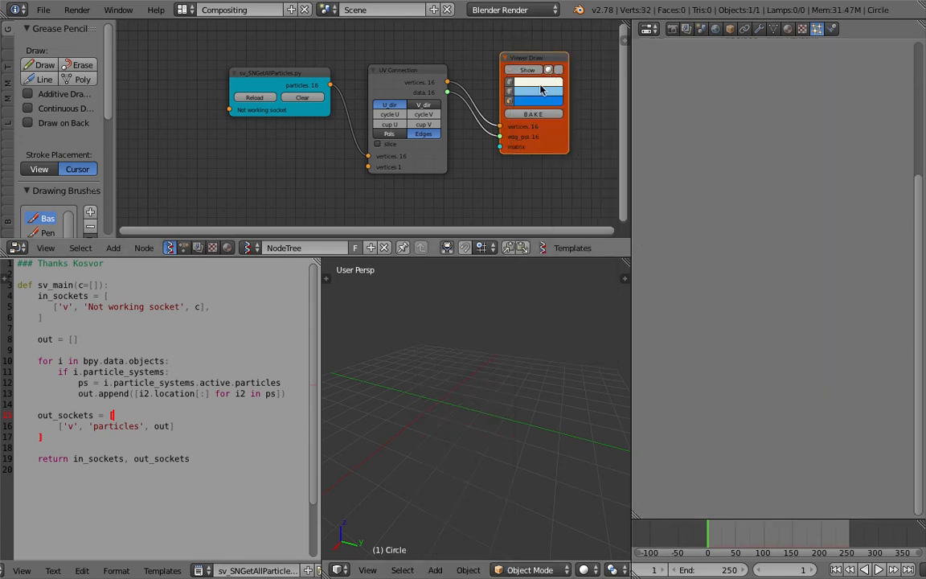
{"action": "scroll", "coordinate": [486, 352], "scroll_direction": "down", "scroll_amount": 5}
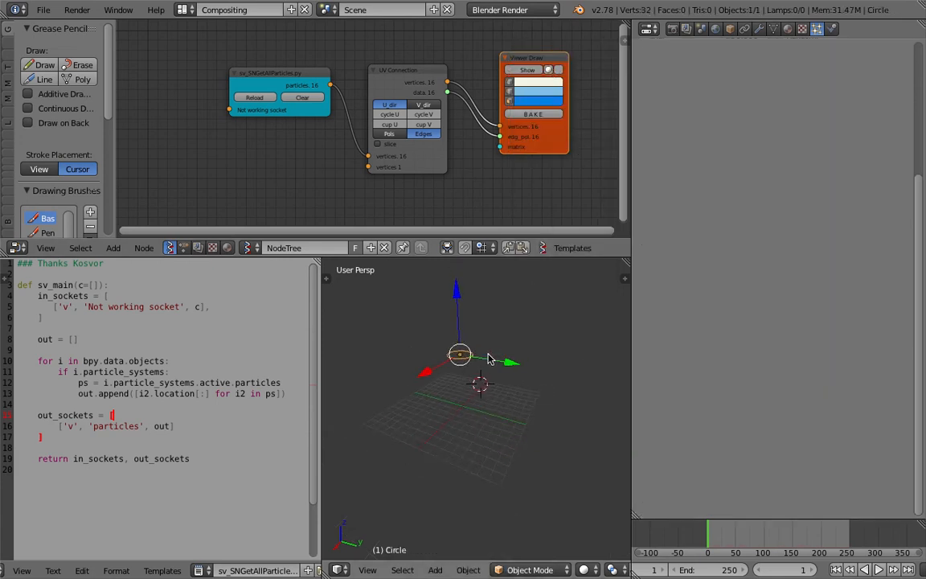
{"action": "scroll", "coordinate": [488, 359], "scroll_direction": "up", "scroll_amount": 5}
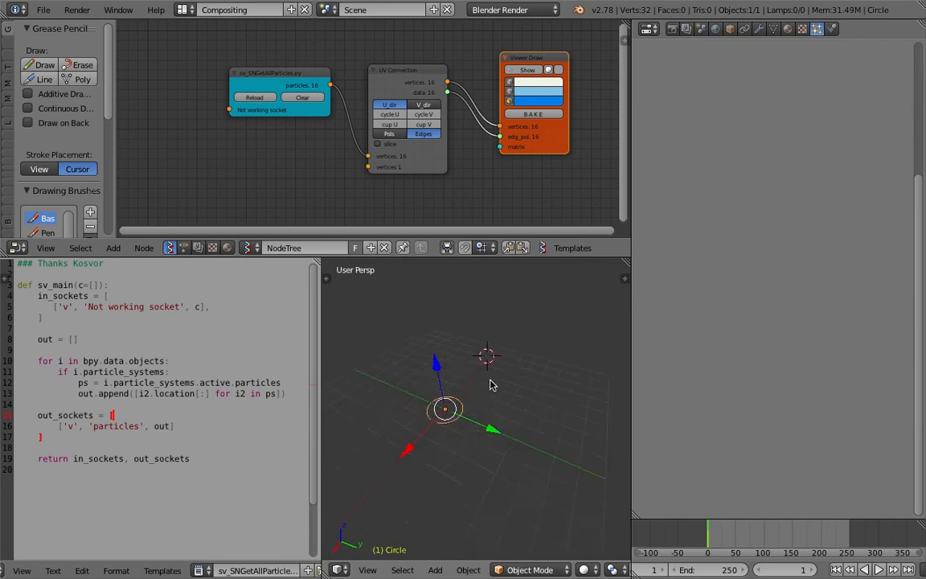
{"action": "middle_click_drag", "start_coordinate": [467, 419], "coordinate": [495, 417], "text": "shift"}
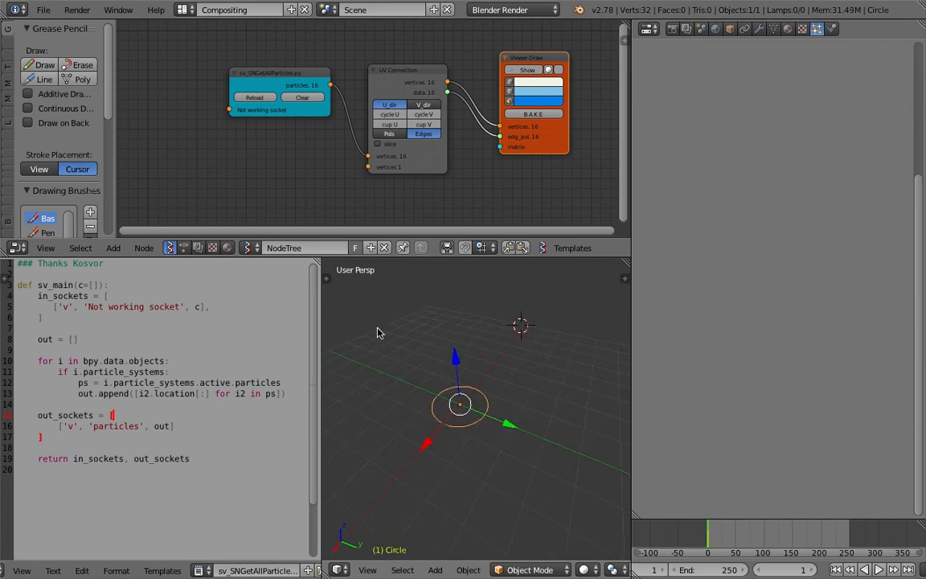
Show the 3D view's tool shelf and delete the circle
{"action": "left_click", "coordinate": [327, 279]}
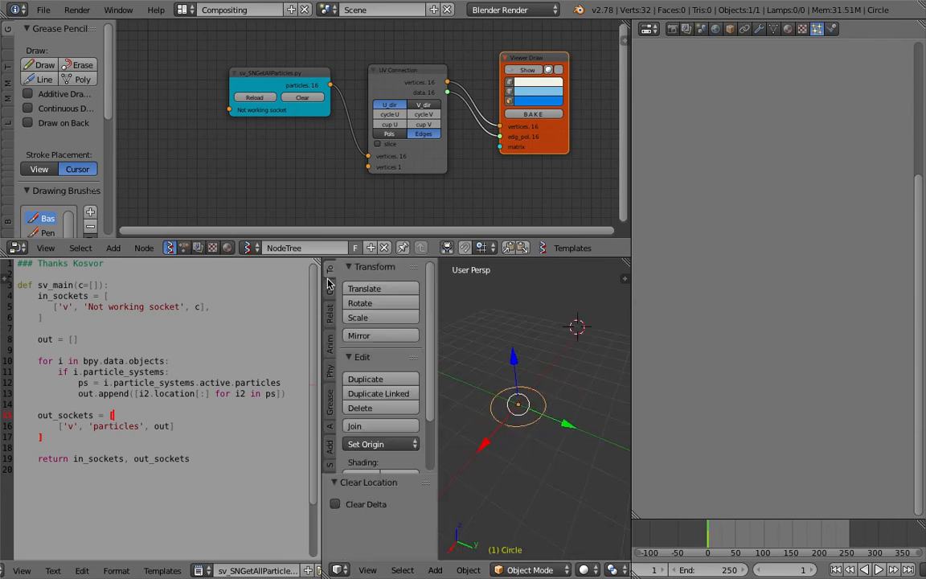
{"action": "key", "text": "x"}
{"action": "left_click", "coordinate": [494, 419]}
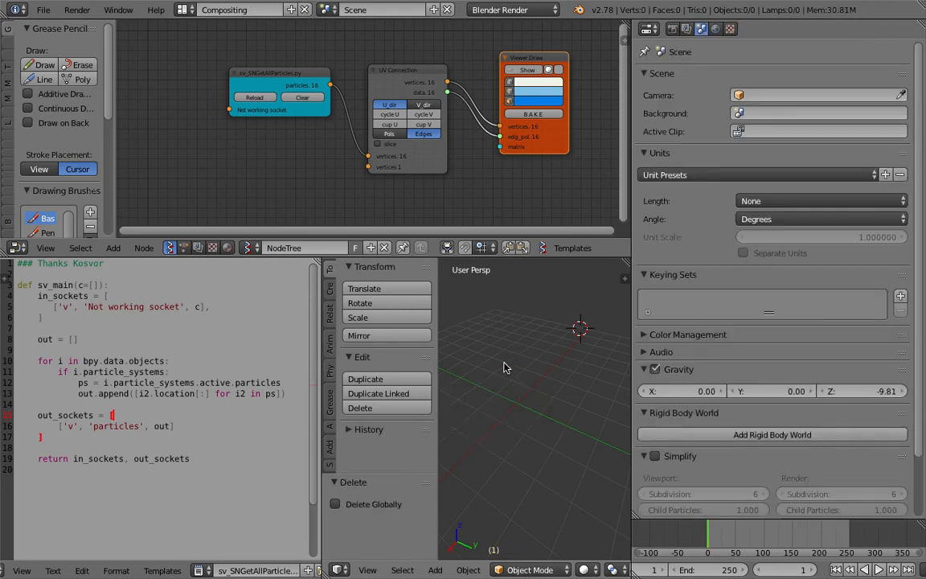
{"action": "key", "text": "space"}
{"action": "type", "text": "box"}
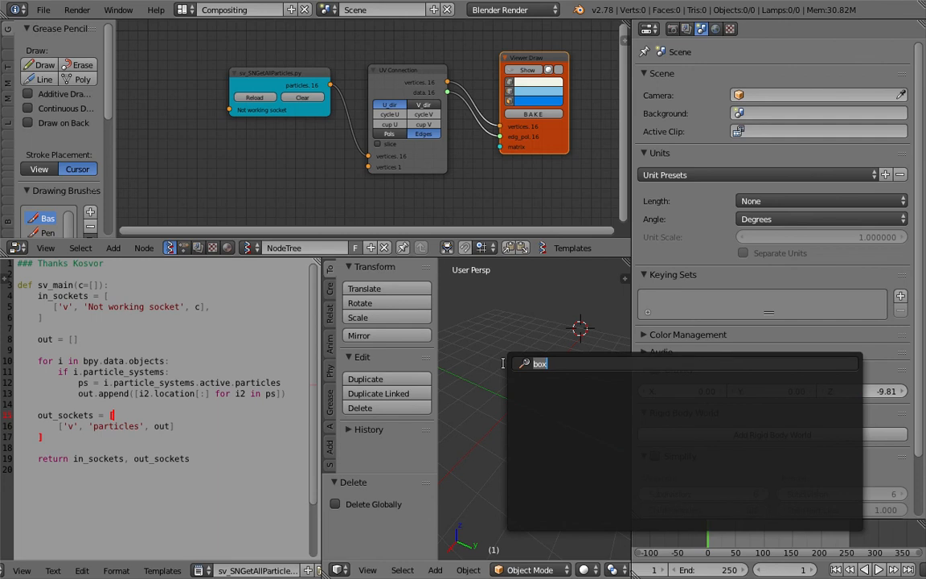
{"action": "key", "text": "Escape"}
Add a mesh cube and clear its location so it sits at the world origin
{"action": "key", "text": "shift+a"}
{"action": "mouse_move", "coordinate": [511, 346]}
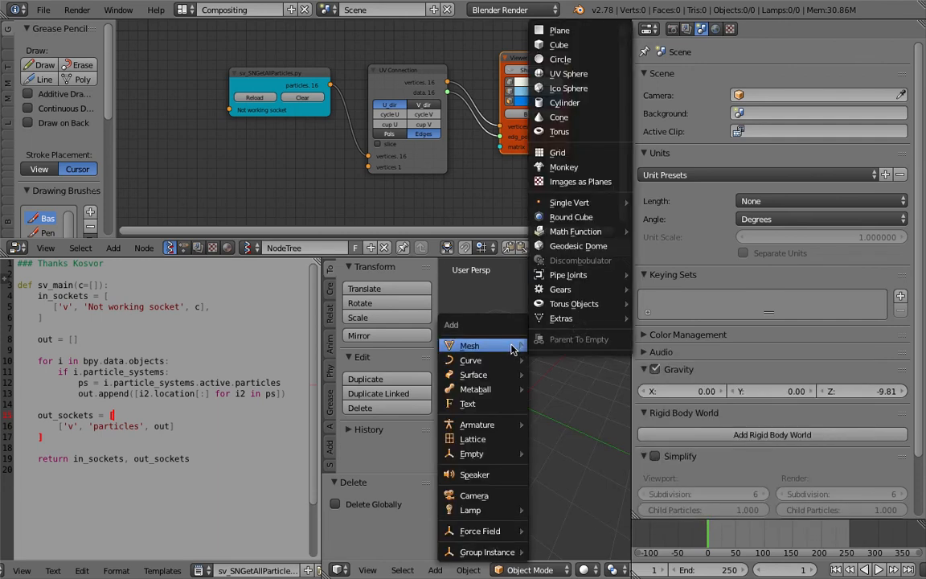
{"action": "left_click", "coordinate": [546, 44]}
{"action": "left_click", "coordinate": [518, 300]}
{"action": "key", "text": "alt+g"}
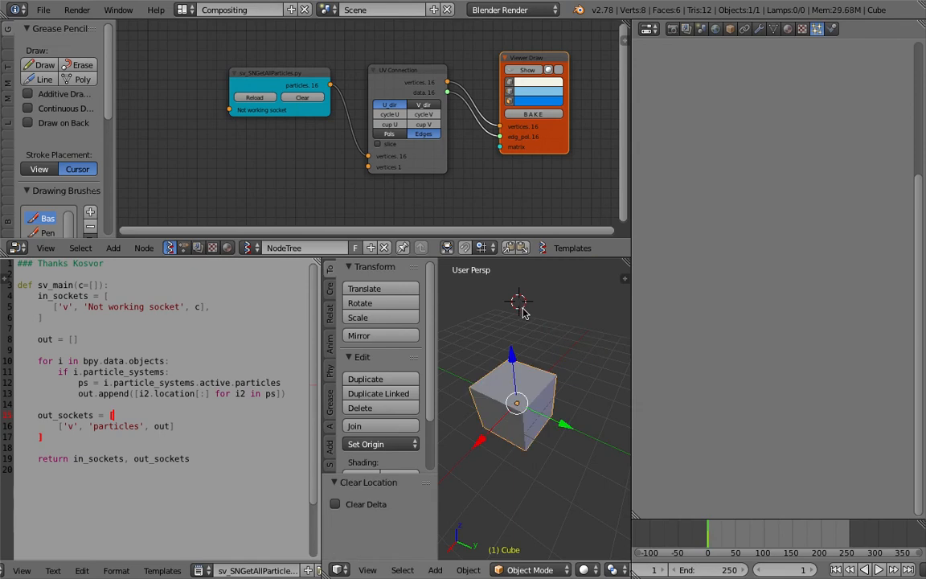
Merge all of the cube's vertices into one point at their center and return to Object Mode
{"action": "key", "text": "Tab"}
{"action": "key", "text": "e"}
{"action": "key", "text": "g"}
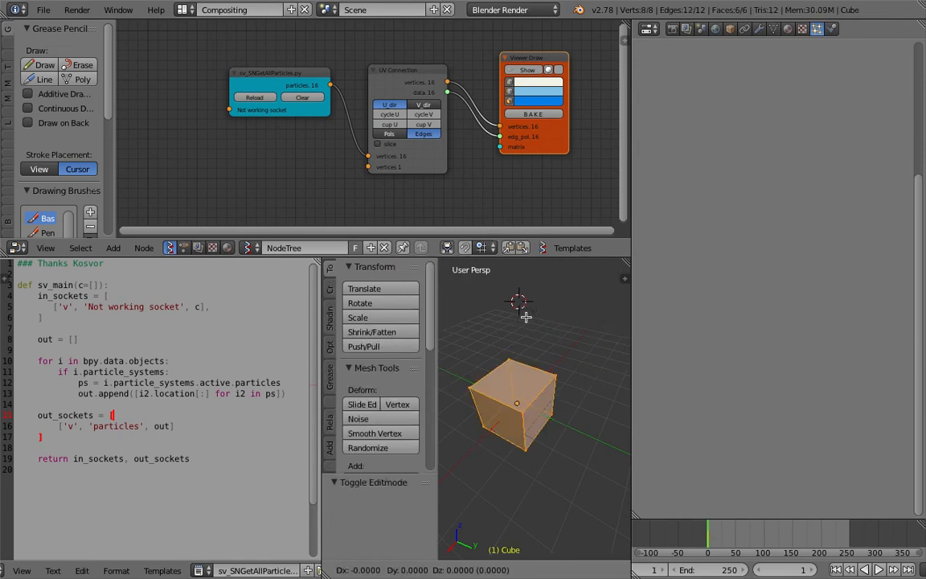
{"action": "right_click", "coordinate": [525, 317]}
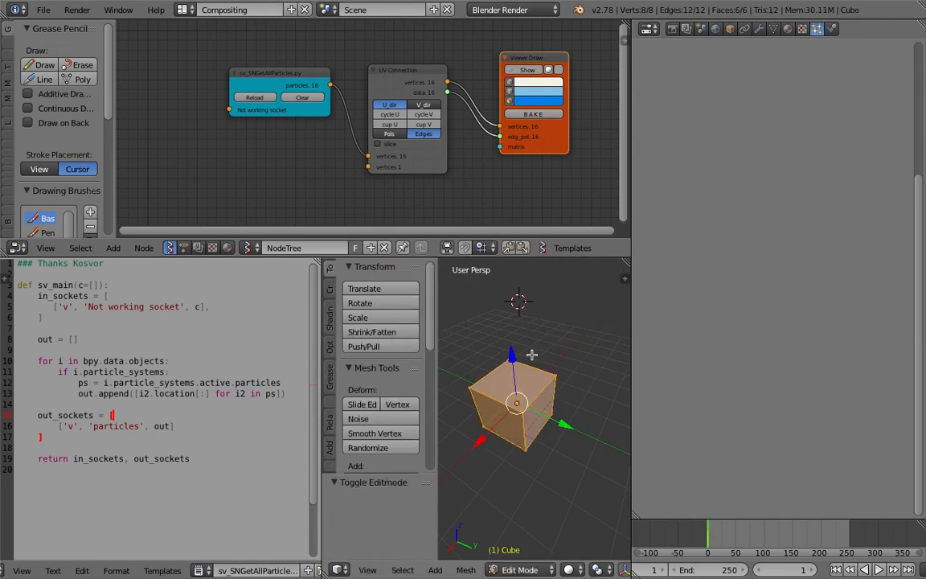
{"action": "key", "text": "space"}
{"action": "type", "text": "mer"}
{"action": "key", "text": "Return"}
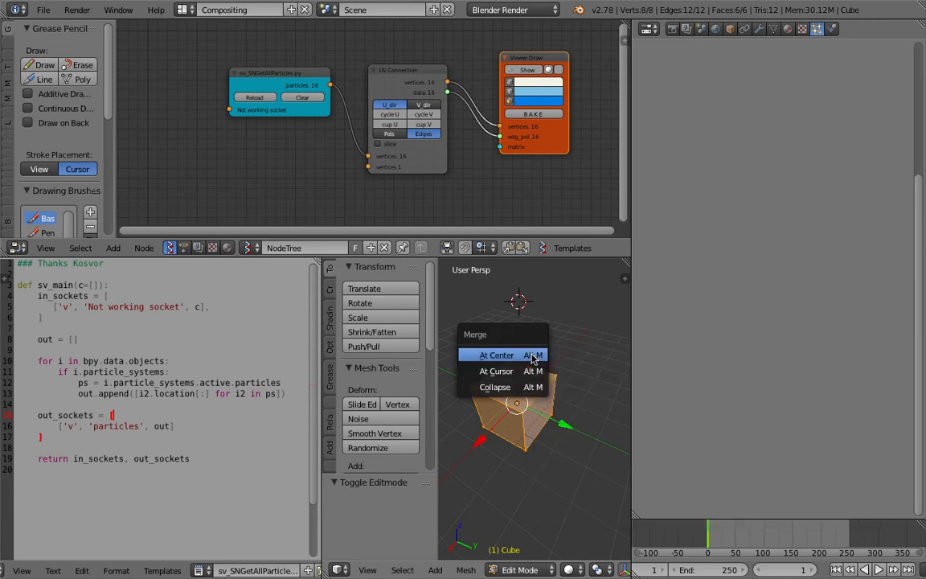
{"action": "left_click", "coordinate": [532, 358]}
{"action": "key", "text": "Tab"}
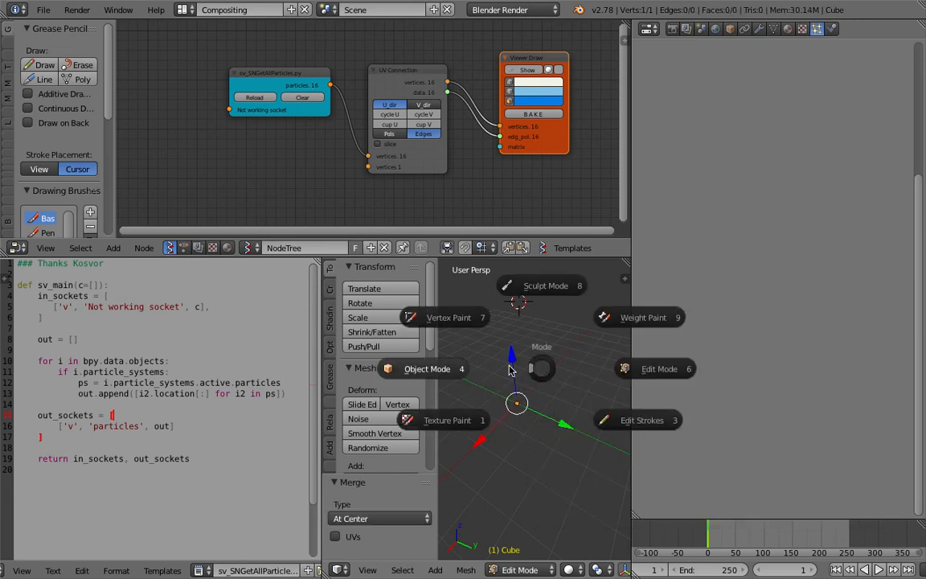
{"action": "left_click", "coordinate": [456, 368]}
Delete the location keyframes from the cube object and turn off automatic keyframe recording
{"action": "left_click", "coordinate": [729, 29]}
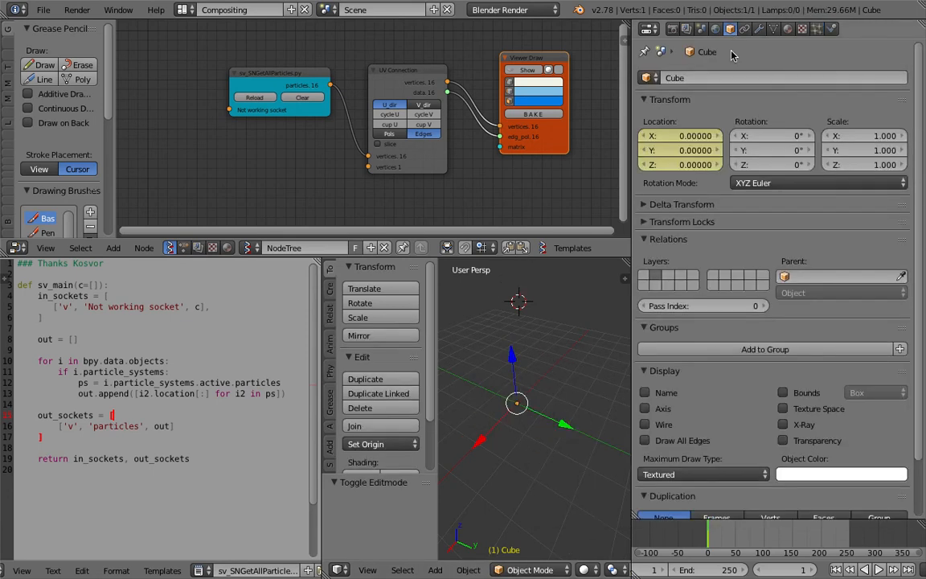
{"action": "left_click", "coordinate": [727, 78]}
{"action": "left_click", "coordinate": [675, 135]}
{"action": "right_click", "coordinate": [675, 135]}
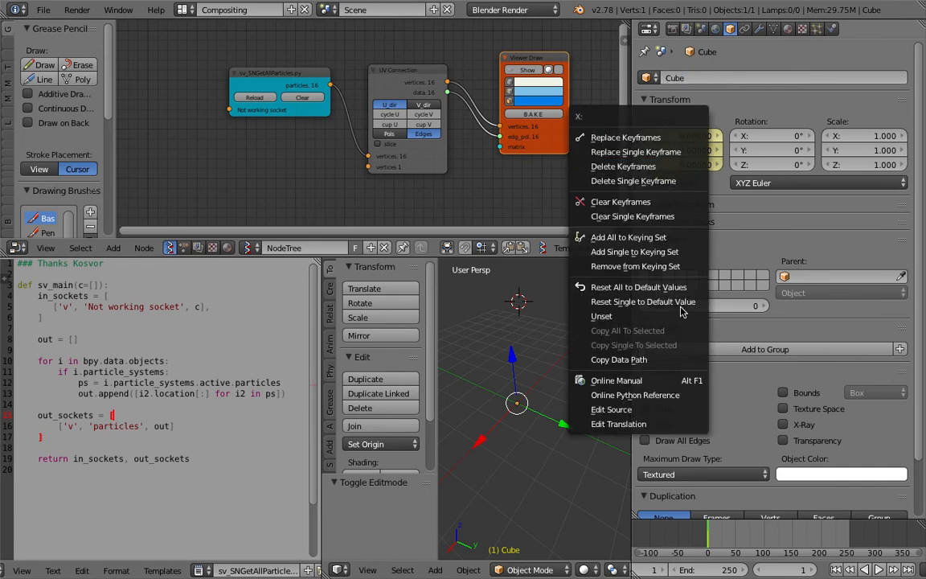
{"action": "left_click", "coordinate": [635, 166]}
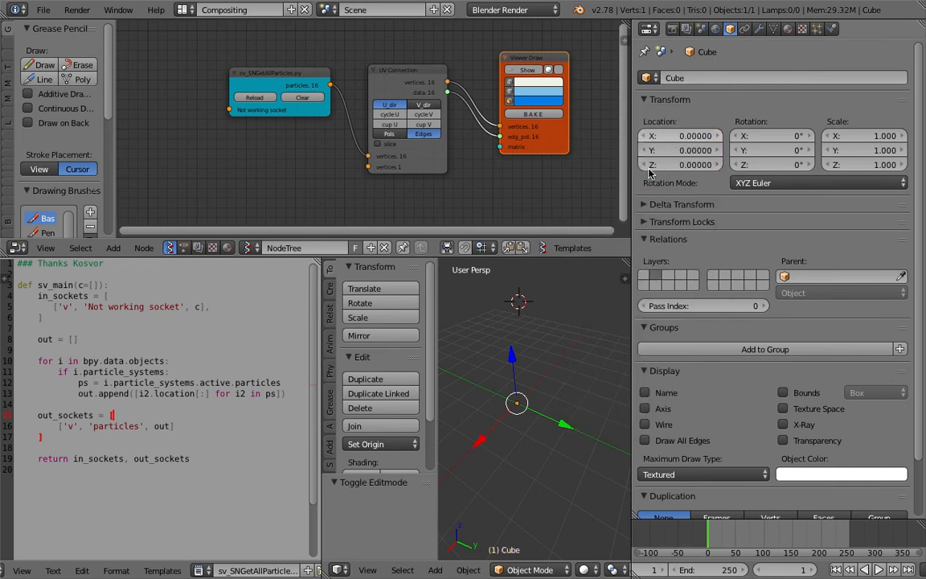
{"action": "scroll", "coordinate": [804, 571], "scroll_direction": "down", "scroll_amount": 5}
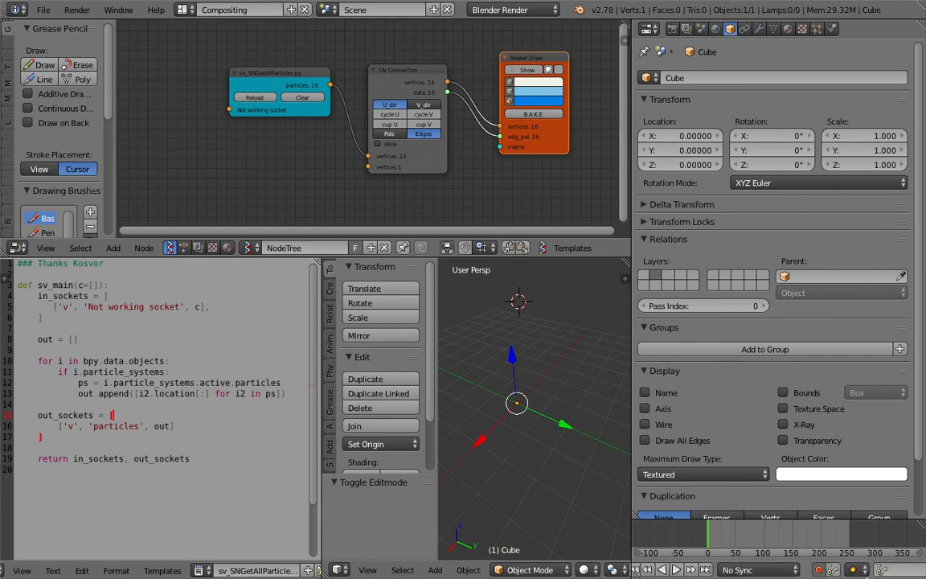
{"action": "left_click", "coordinate": [819, 570]}
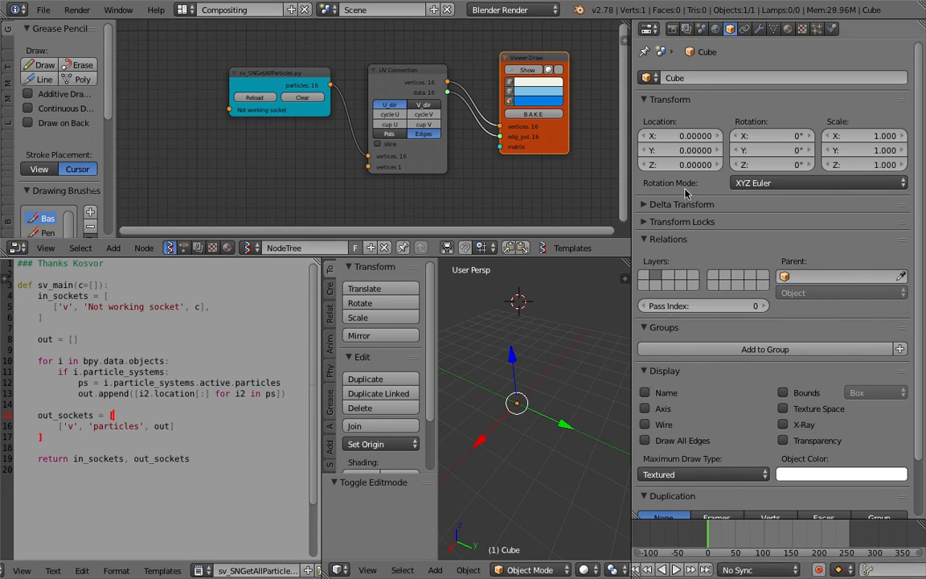
Rename the cube object to CUBEEMIT and save over the existing blend file
{"action": "middle_click_drag", "start_coordinate": [543, 390], "coordinate": [562, 363]}
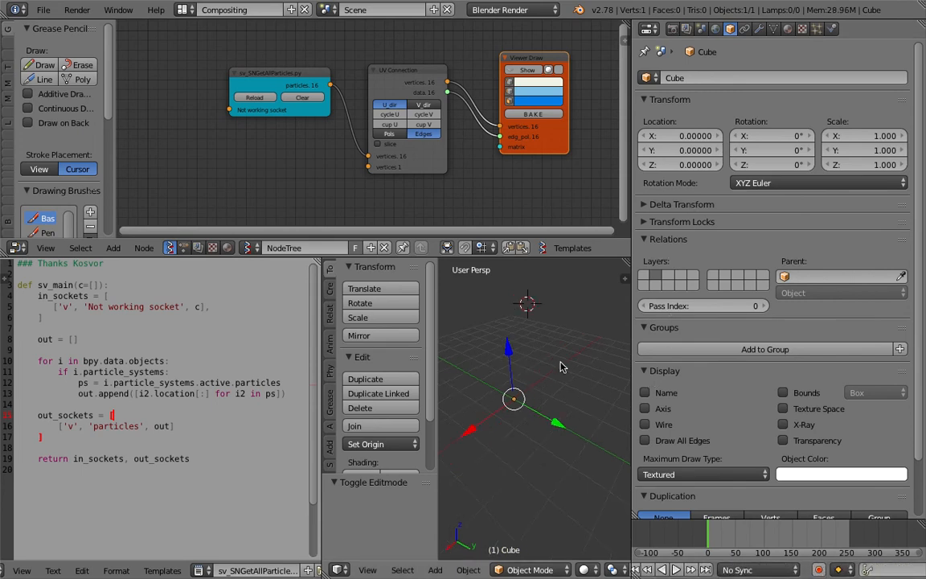
{"action": "left_click", "coordinate": [698, 78]}
{"action": "type", "text": "CUBE"}
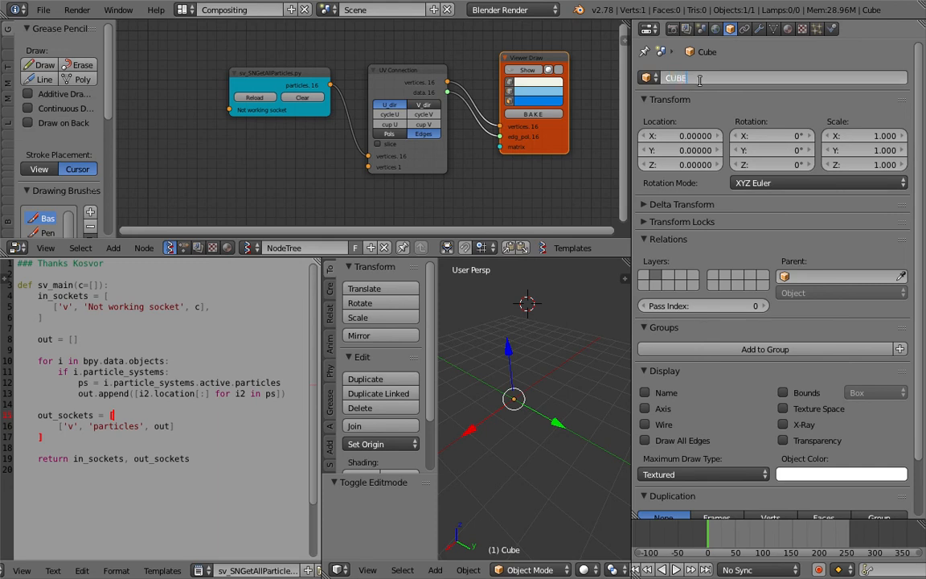
{"action": "type", "text": "EMIT"}
{"action": "key", "text": "Return"}
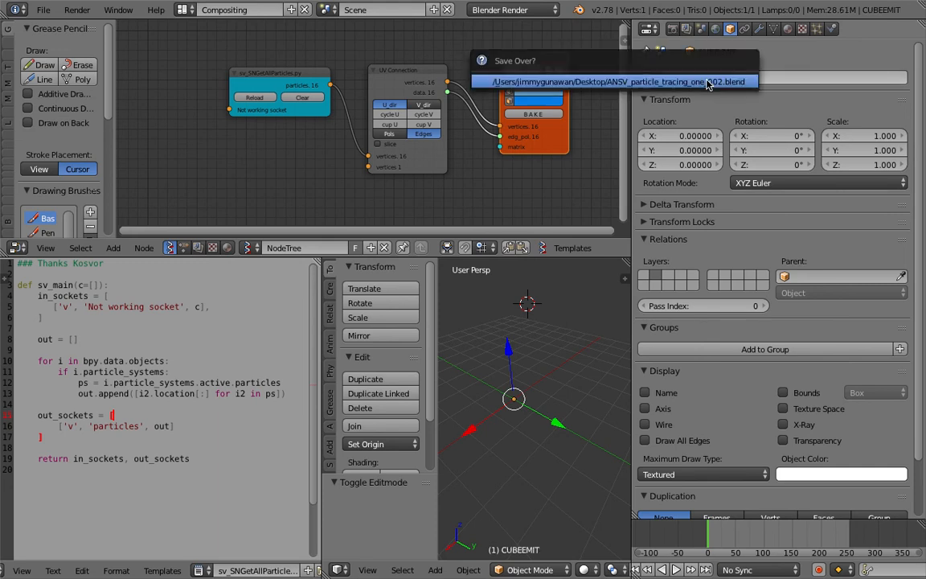
Add a new particle system to CUBEEMIT and set its emission End to 250
{"action": "left_click", "coordinate": [816, 29]}
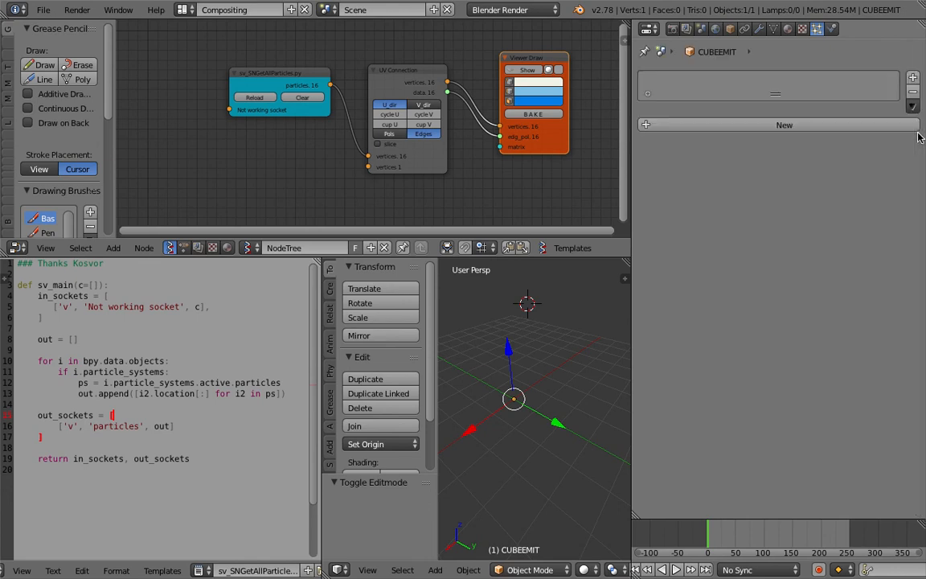
{"action": "left_click", "coordinate": [836, 127]}
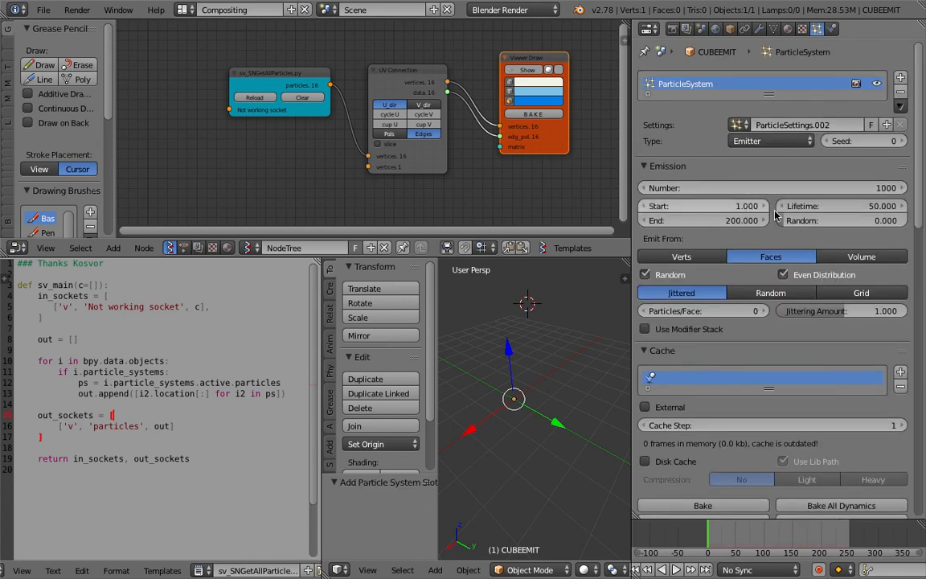
{"action": "left_click", "coordinate": [736, 221]}
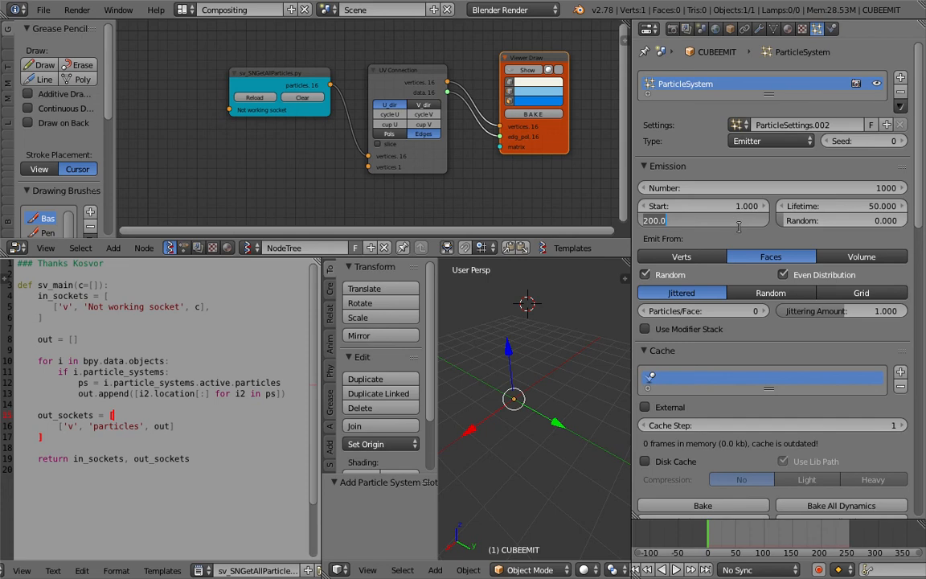
{"action": "type", "text": "250"}
{"action": "key", "text": "Return"}
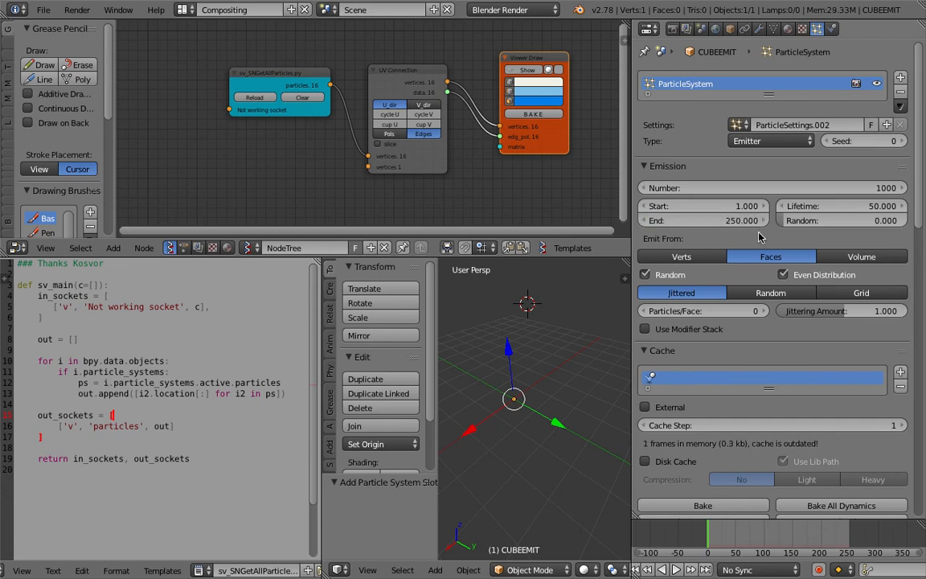
Set the particle Lifetime to 250 and emit from Verts with Random turned off
{"action": "left_click", "coordinate": [832, 206]}
{"action": "type", "text": "250"}
{"action": "key", "text": "Return"}
{"action": "left_click", "coordinate": [674, 257]}
{"action": "left_click", "coordinate": [667, 275]}
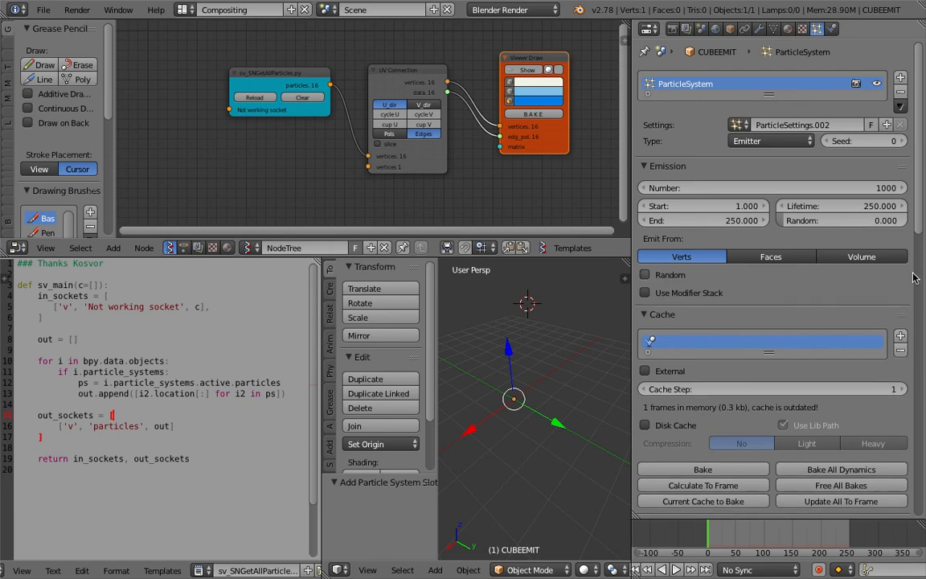
Set the particle system's Gravity field weight to 0 and its physics type to No, and save the file
{"action": "scroll", "coordinate": [923, 312], "scroll_direction": "down", "scroll_amount": 5}
{"action": "scroll", "coordinate": [924, 311], "scroll_direction": "down", "scroll_amount": 1}
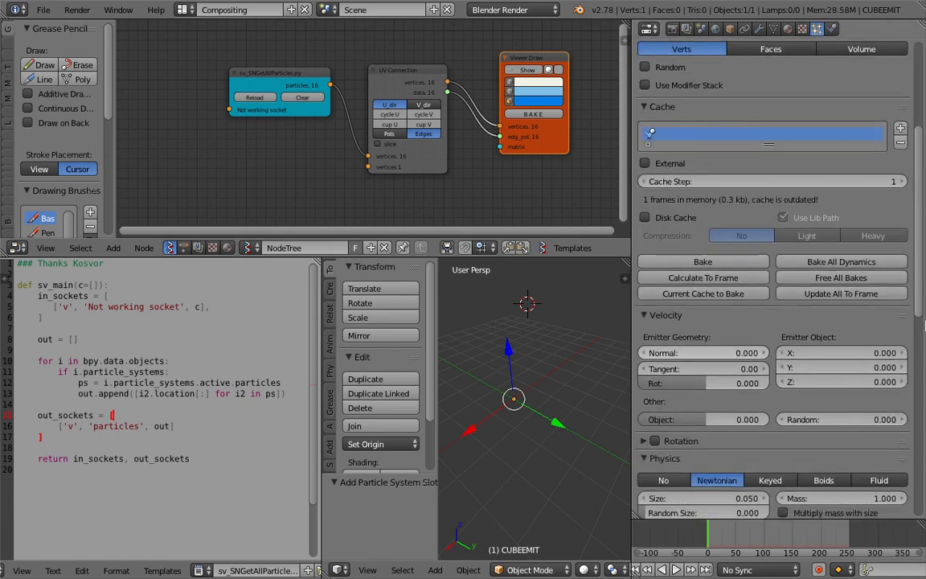
{"action": "scroll", "coordinate": [924, 435], "scroll_direction": "down", "scroll_amount": 8}
{"action": "scroll", "coordinate": [924, 435], "scroll_direction": "down", "scroll_amount": 2}
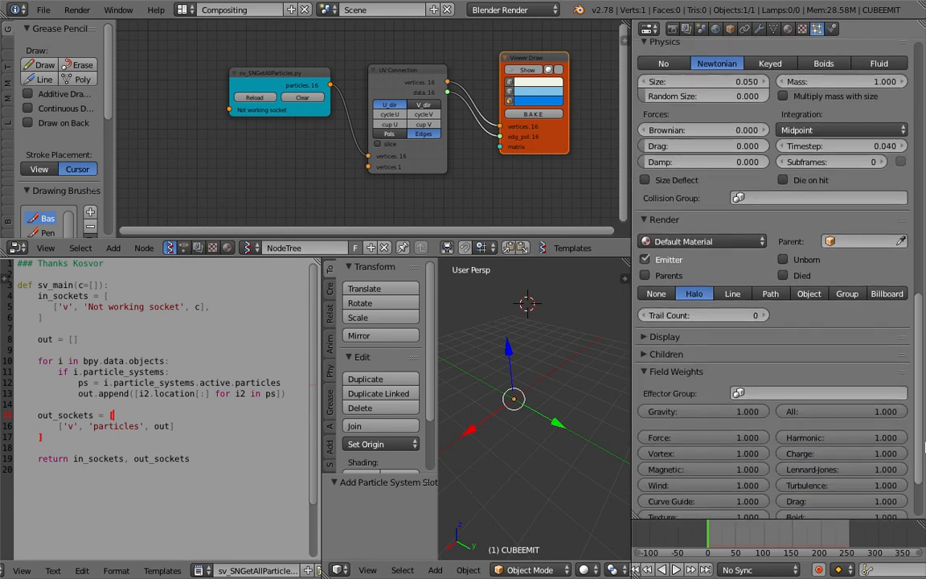
{"action": "left_click_drag", "start_coordinate": [699, 415], "coordinate": [640, 410]}
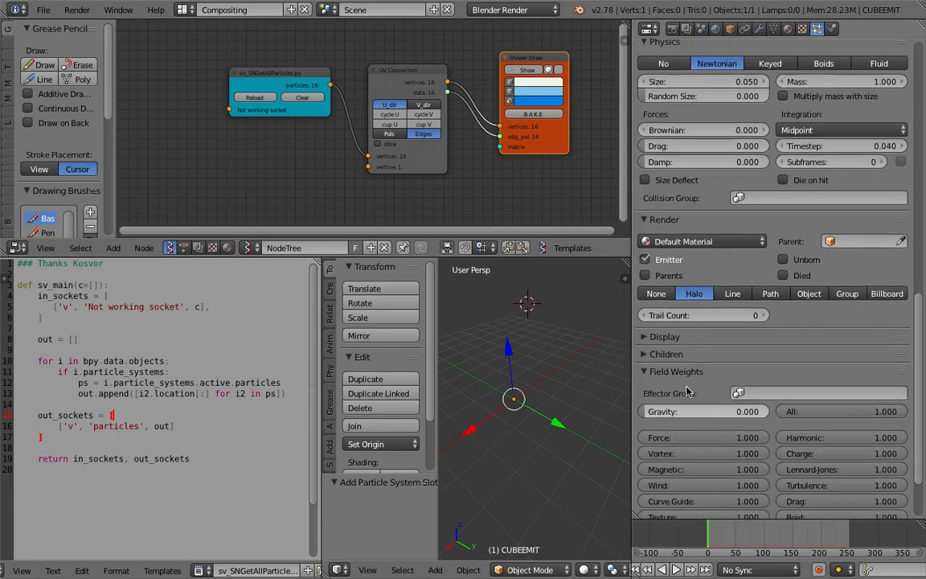
{"action": "scroll", "coordinate": [687, 391], "scroll_direction": "up", "scroll_amount": 3}
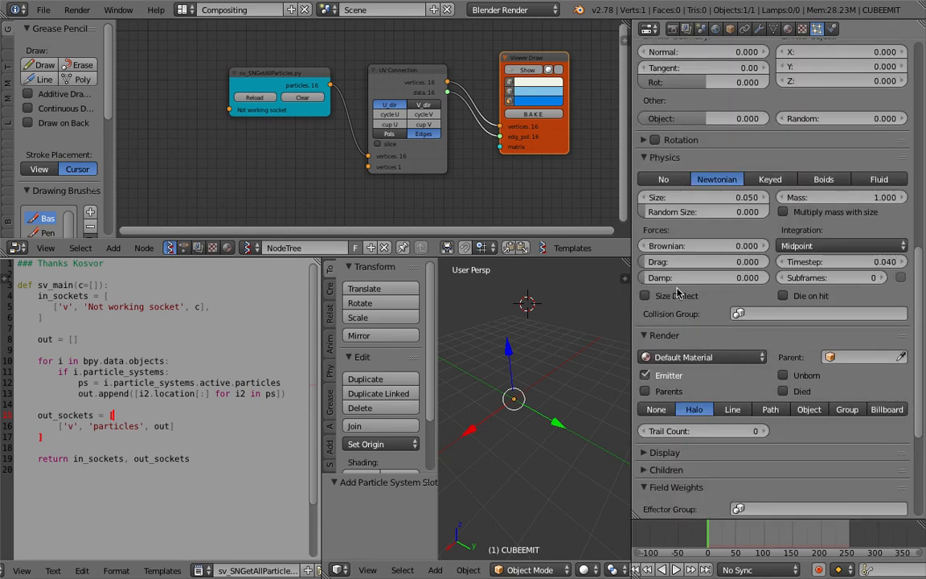
{"action": "left_click", "coordinate": [667, 179]}
{"action": "key", "text": "ctrl+s"}
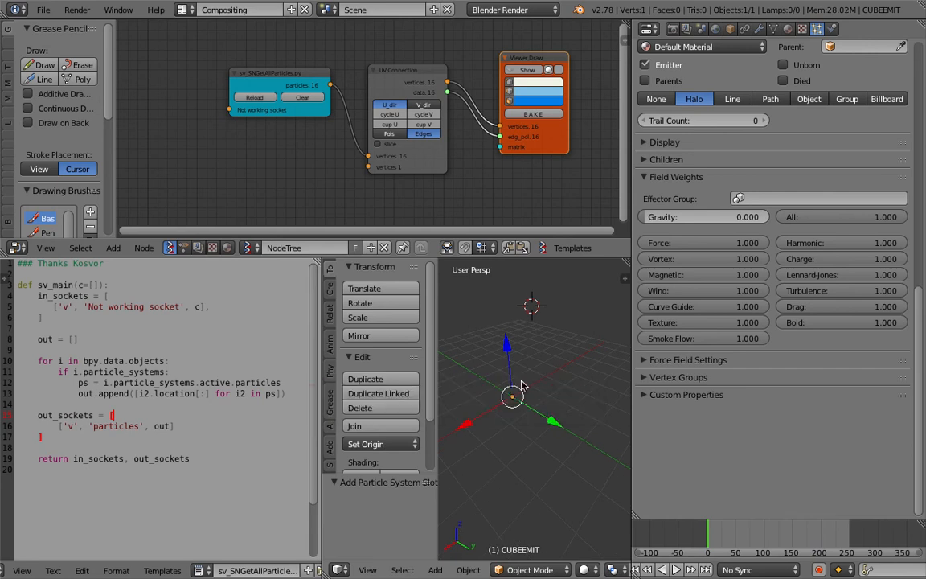
In the Animation Nodes tree, make CUBEEMIT the source object of the Object Instancer node and save the file
{"action": "left_click", "coordinate": [184, 247]}
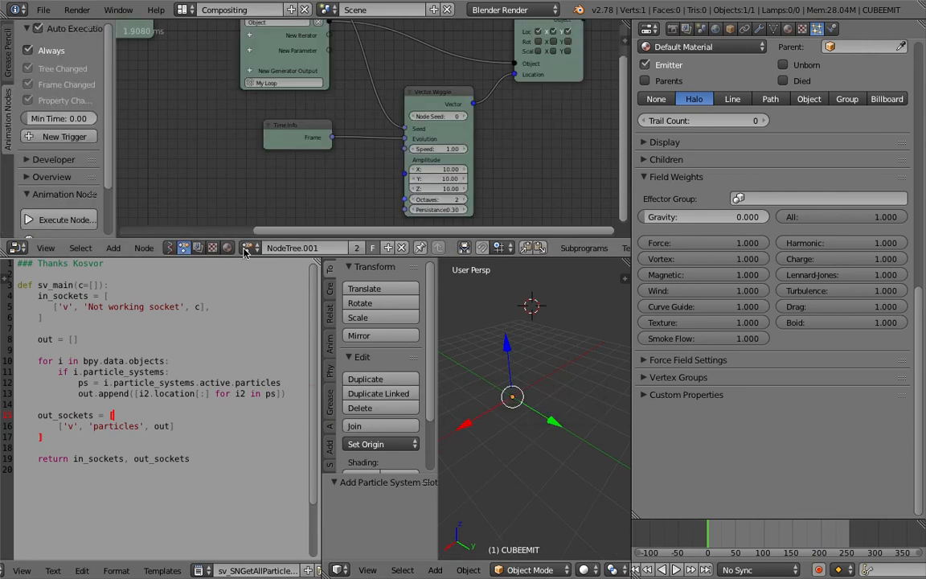
{"action": "middle_click_drag", "start_coordinate": [285, 152], "coordinate": [404, 162]}
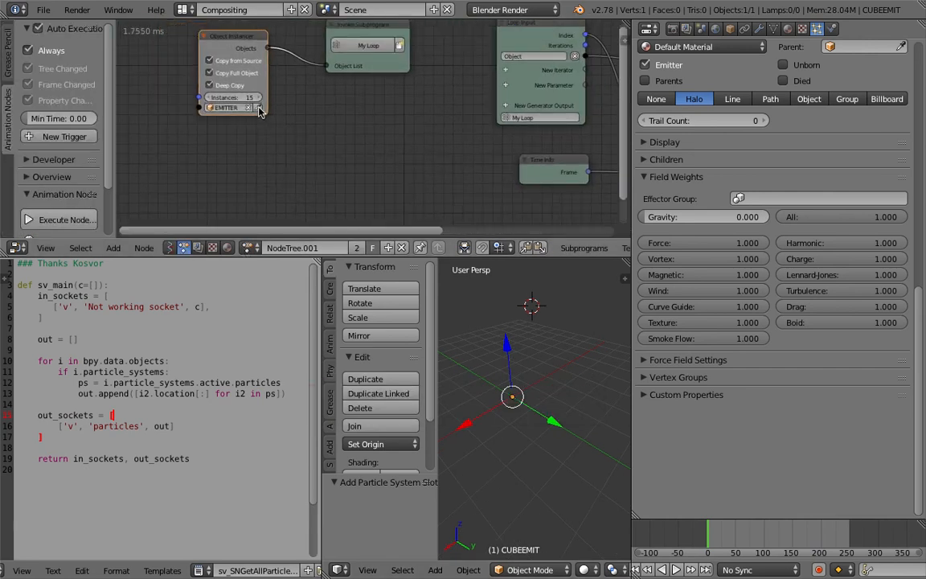
{"action": "key", "text": "ctrl+s"}
{"action": "key", "text": "Return"}
{"action": "middle_click_drag", "start_coordinate": [526, 371], "coordinate": [567, 411]}
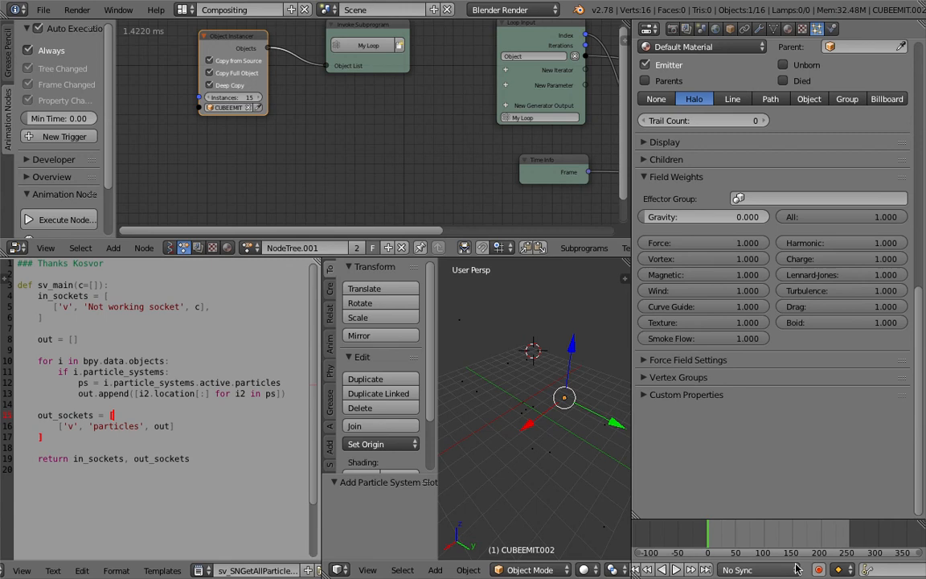
Bring back the Sverchok tree NodeTree in the node editor and turn on Show on the Viewer Draw node
{"action": "left_click", "coordinate": [169, 249]}
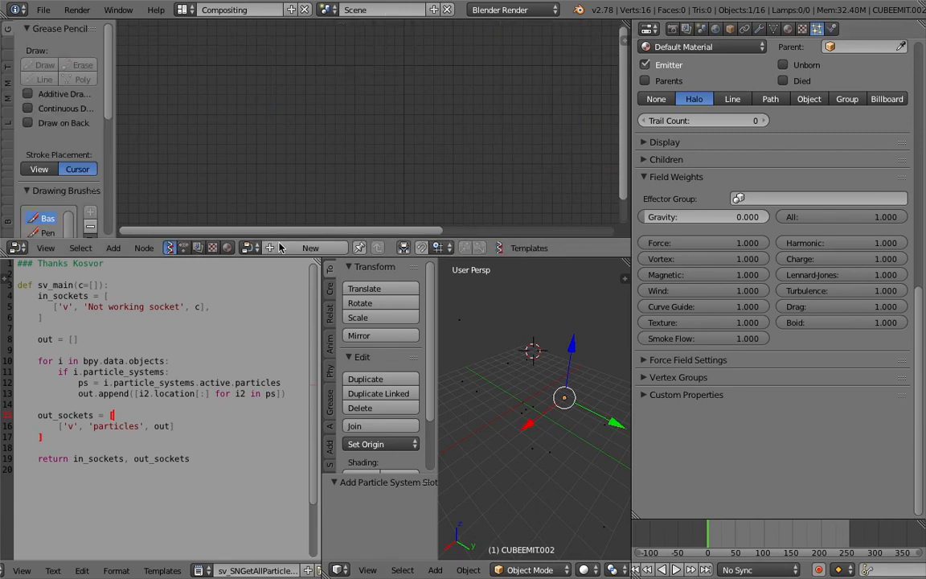
{"action": "left_click", "coordinate": [249, 247]}
{"action": "left_click", "coordinate": [266, 271]}
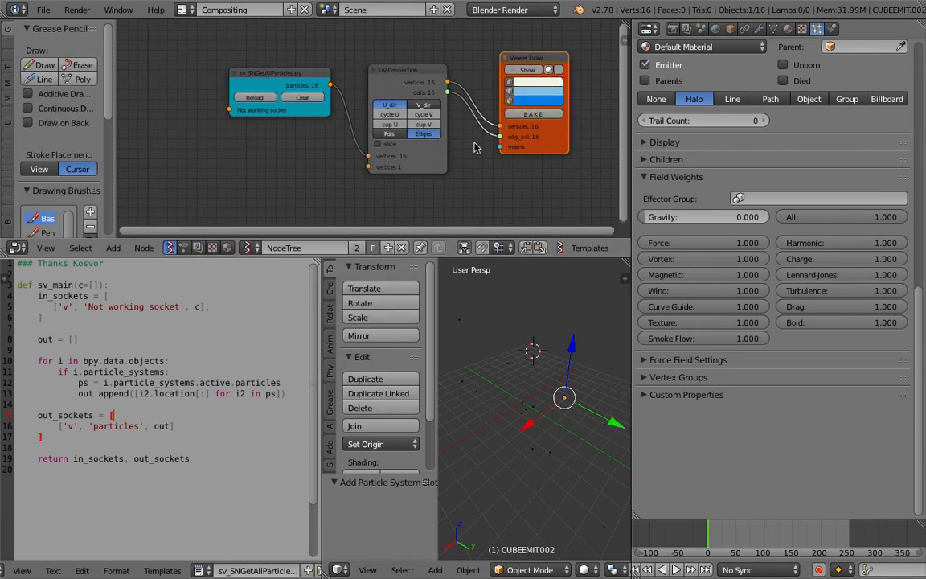
{"action": "scroll", "coordinate": [720, 571], "scroll_direction": "up", "scroll_amount": 3}
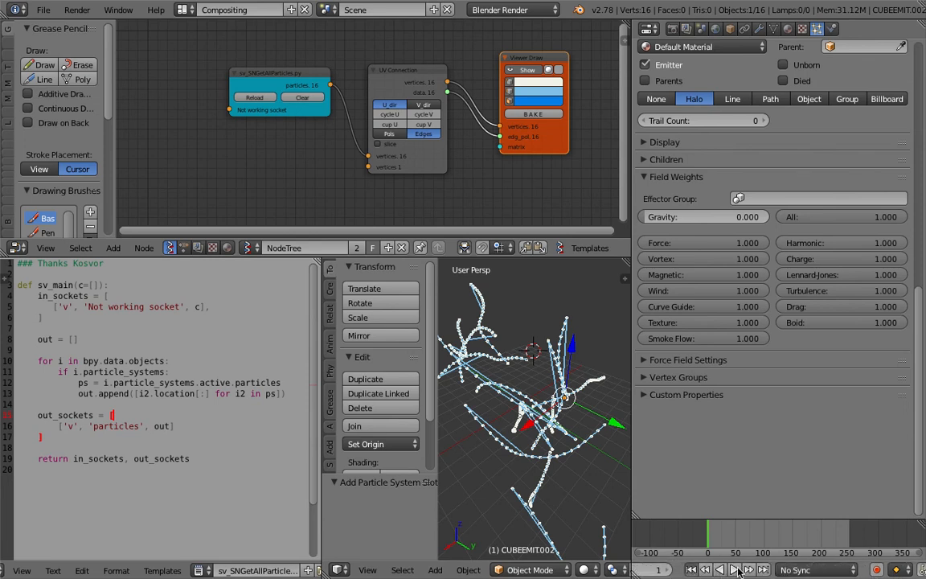
Play the animation to frame 10, stop it, and save over the existing blend file
{"action": "left_click", "coordinate": [733, 569]}
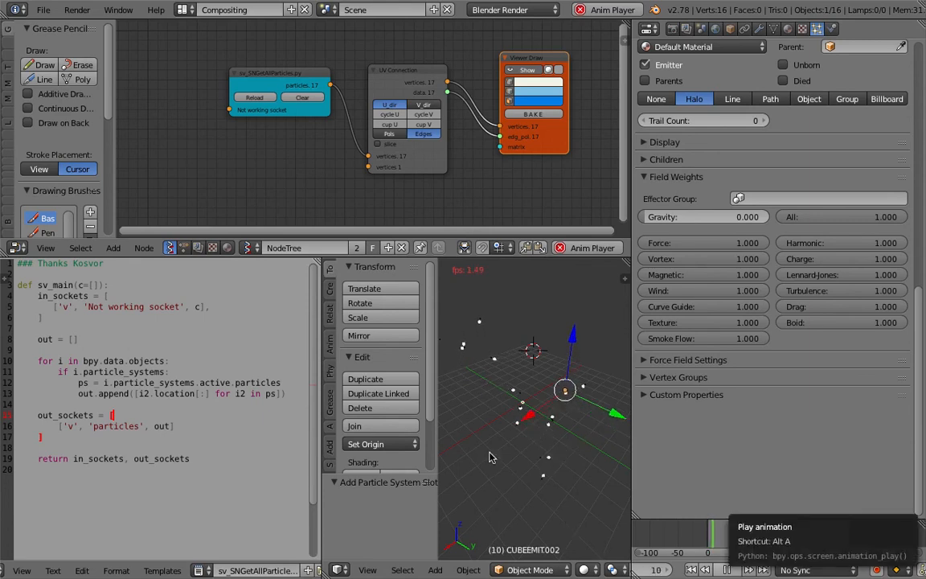
{"action": "left_click", "coordinate": [737, 571]}
{"action": "key", "text": "ctrl+s"}
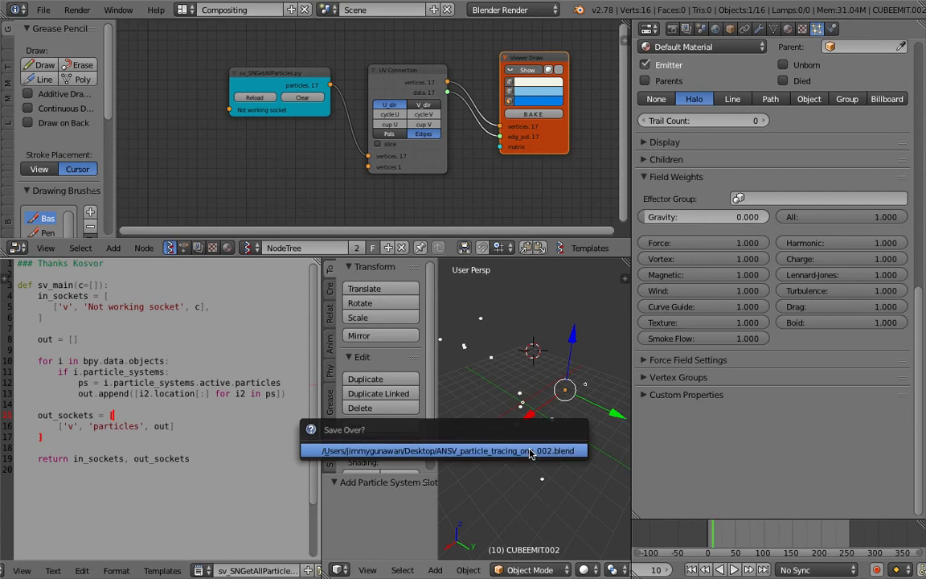
{"action": "left_click", "coordinate": [529, 451]}
Select the original CUBEEMIT emitter, set its particle physics to Newtonian, and play the animation
{"action": "middle_click_drag", "start_coordinate": [529, 450], "coordinate": [520, 414]}
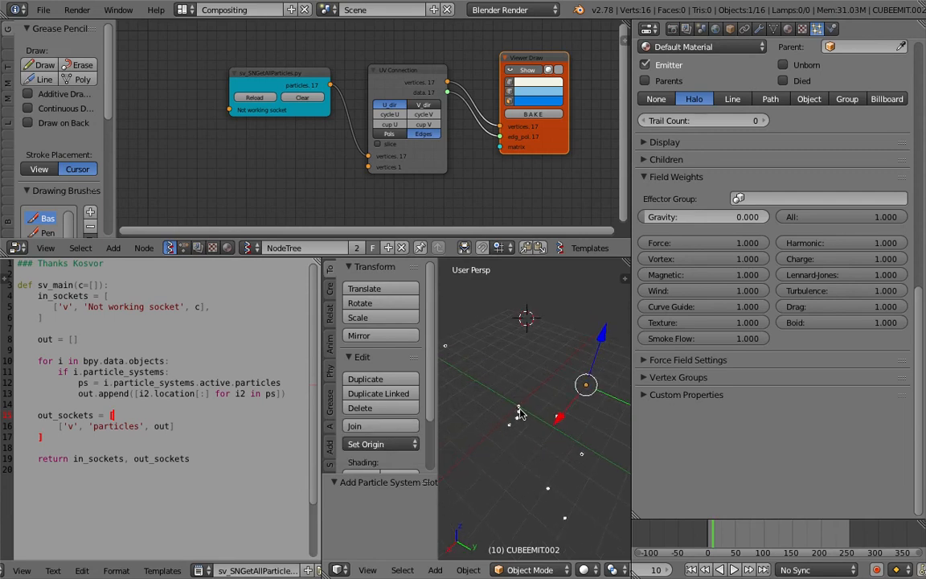
{"action": "right_click", "coordinate": [519, 410]}
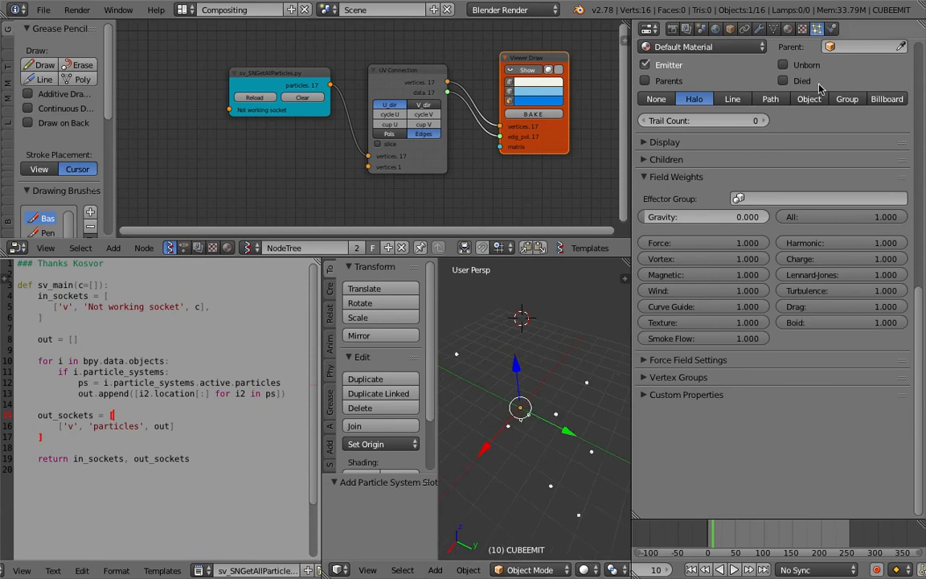
{"action": "scroll", "coordinate": [920, 149], "scroll_direction": "up", "scroll_amount": 10}
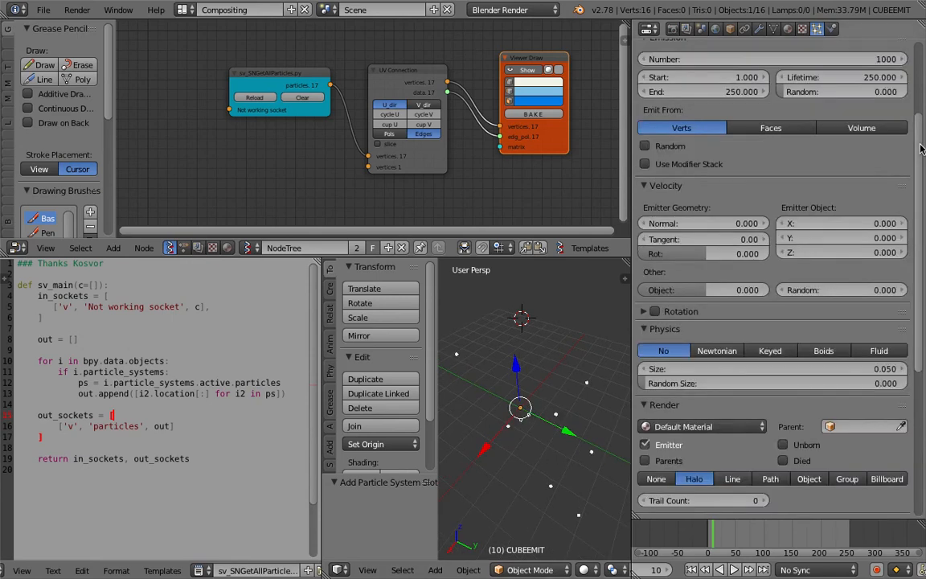
{"action": "left_click", "coordinate": [715, 351]}
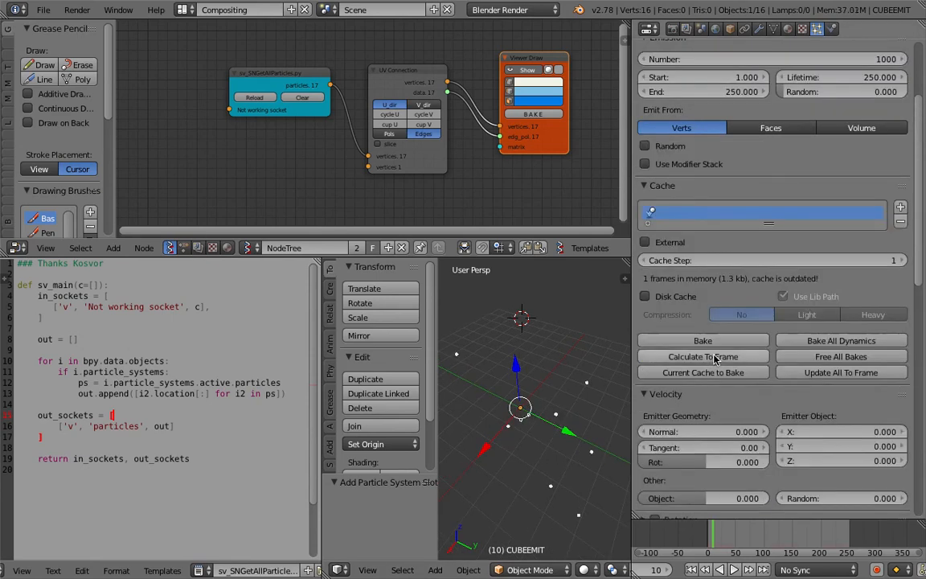
{"action": "left_click", "coordinate": [734, 569]}
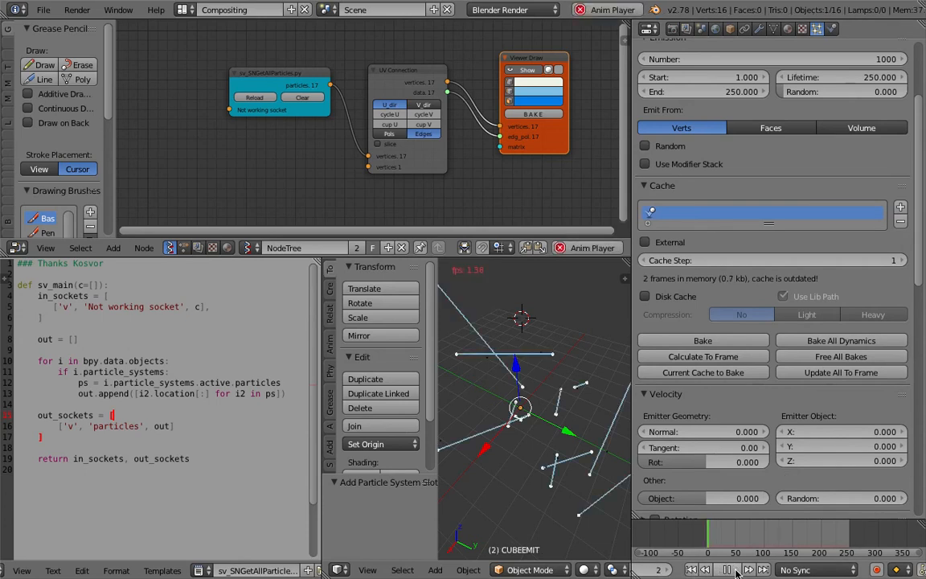
Stop the playback, then play the particle traces in the 3D View Full screen layout and stop again
{"action": "left_click", "coordinate": [726, 569]}
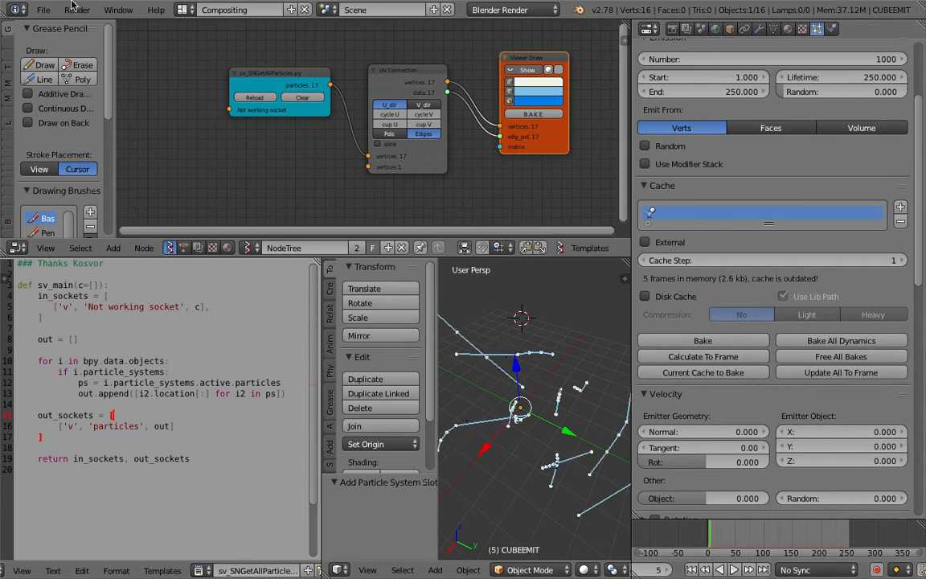
{"action": "left_click", "coordinate": [182, 9]}
{"action": "left_click", "coordinate": [186, 33]}
{"action": "mouse_move", "coordinate": [689, 336]}
{"action": "middle_mouse_down"}
{"action": "mouse_move", "coordinate": [692, 356]}
{"action": "mouse_move", "coordinate": [711, 279]}
{"action": "middle_mouse_up"}
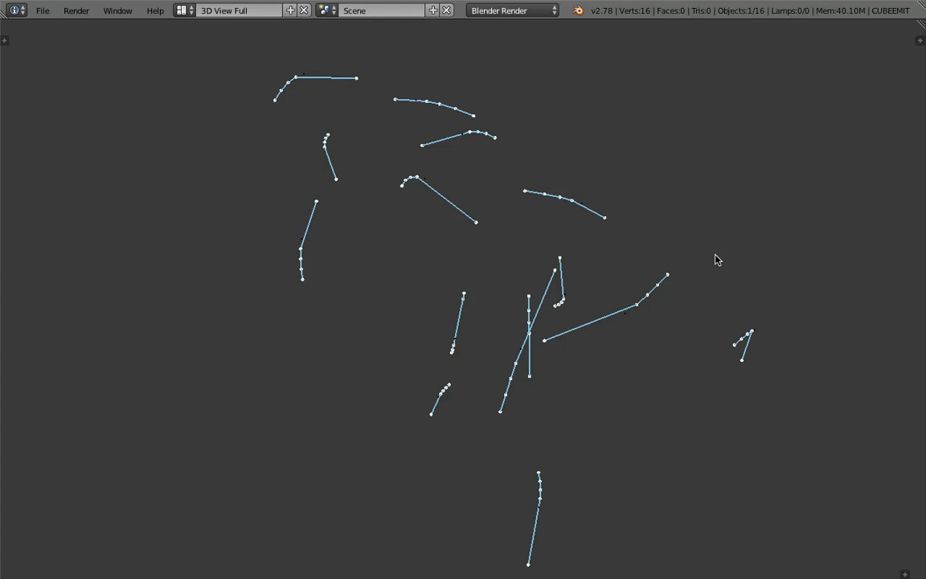
{"action": "key", "text": "alt+a"}
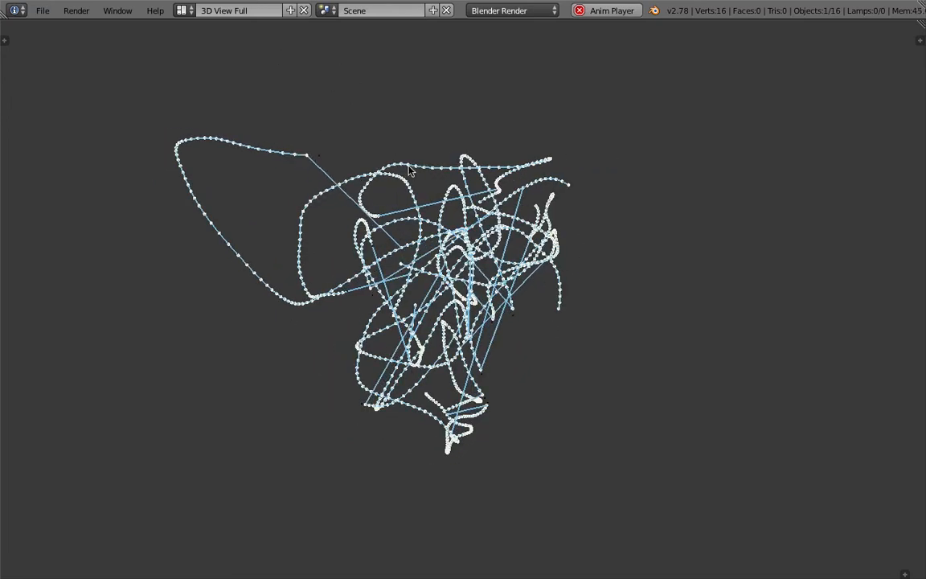
{"action": "key", "text": "alt+a"}
Return to the Compositing layout and set the Vector Wiggle node's Persistance to 0.54 in the Animation Nodes tree
{"action": "left_click", "coordinate": [183, 11]}
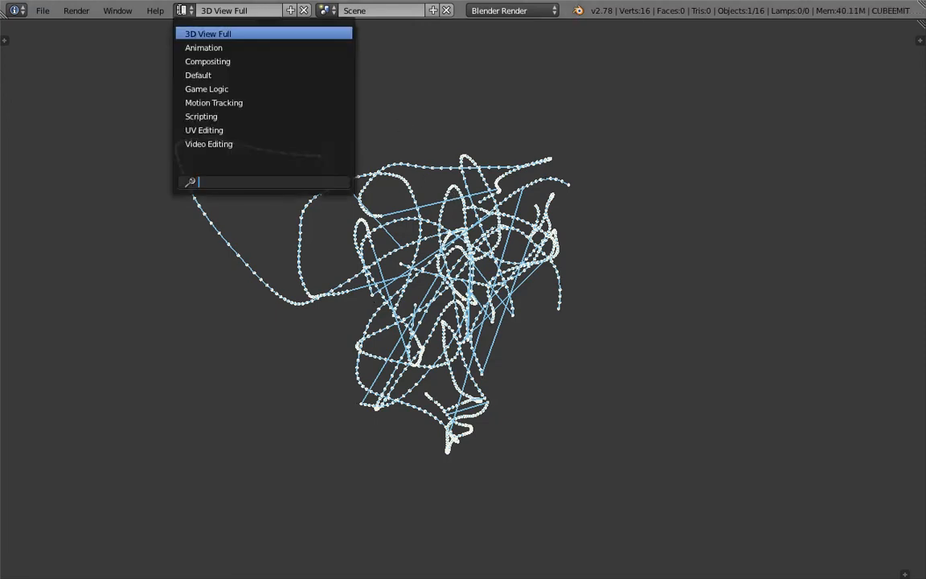
{"action": "left_click", "coordinate": [206, 74]}
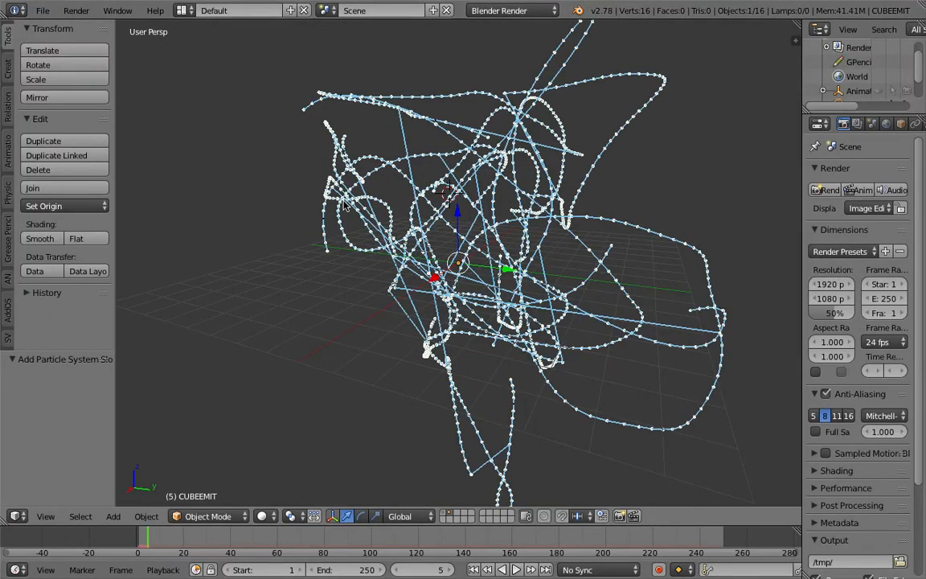
{"action": "left_click", "coordinate": [183, 10]}
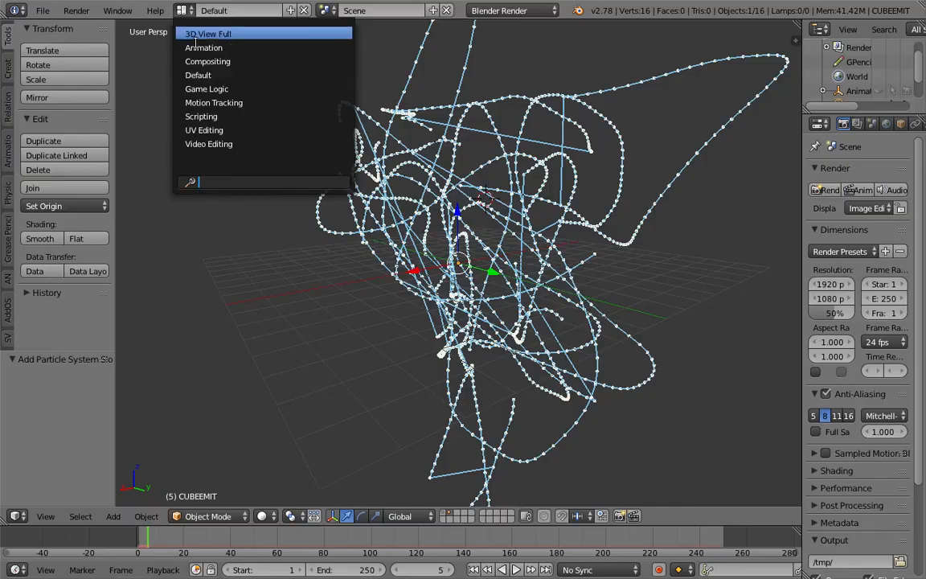
{"action": "left_click", "coordinate": [182, 59]}
{"action": "middle_click_drag", "start_coordinate": [191, 208], "coordinate": [209, 199]}
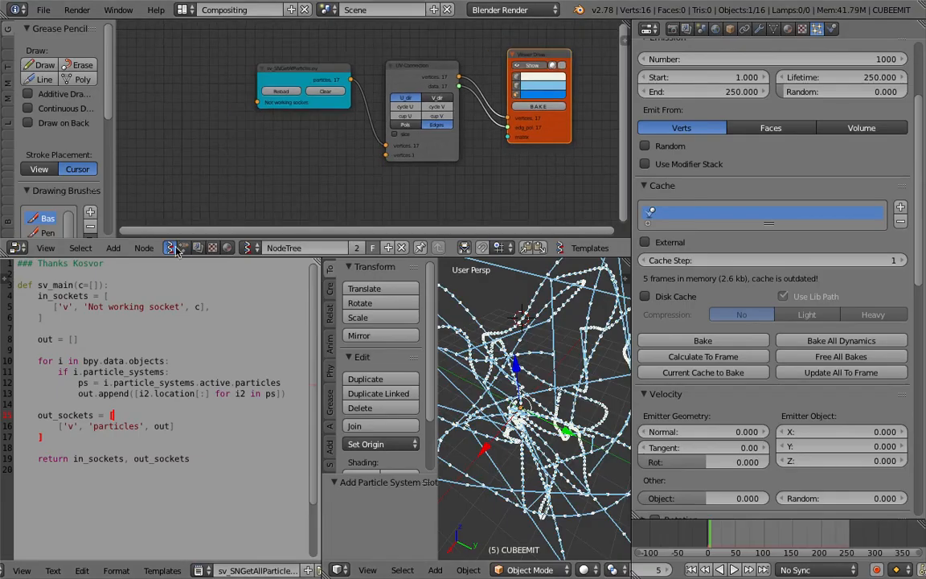
{"action": "left_click", "coordinate": [183, 248]}
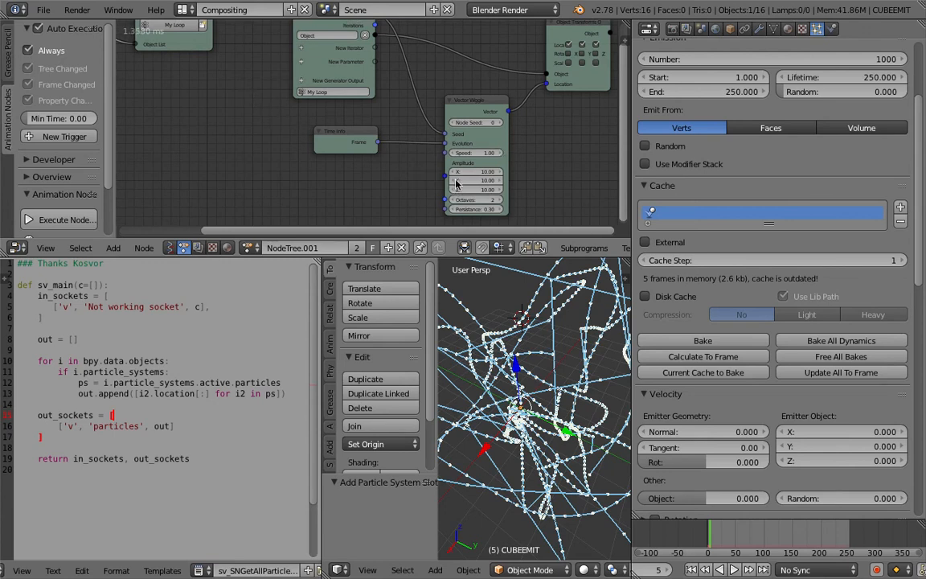
{"action": "left_click", "coordinate": [489, 212]}
{"action": "left_click_drag", "start_coordinate": [489, 212], "coordinate": [485, 212]}
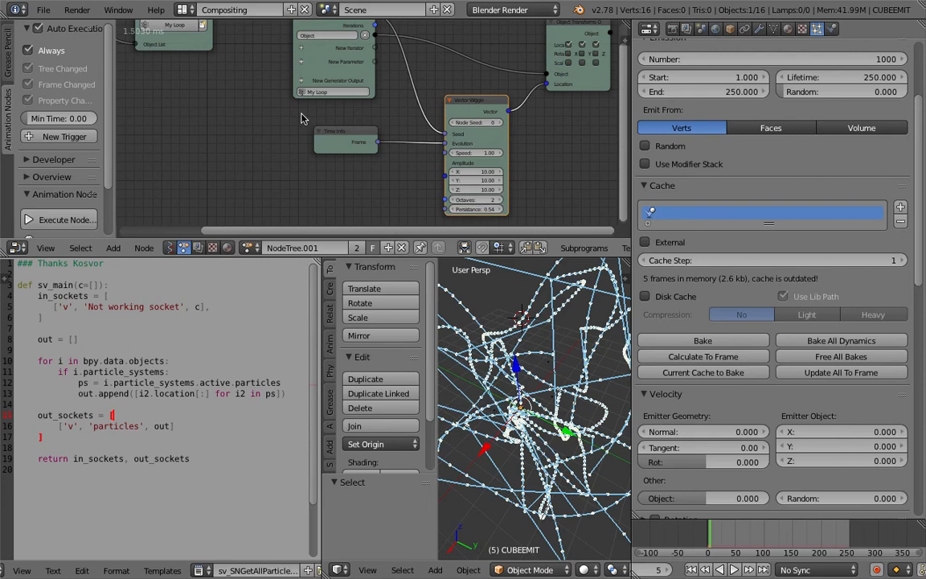
Set the number of instances on the Object Instancer node to 100
{"action": "middle_click_drag", "start_coordinate": [264, 99], "coordinate": [441, 154]}
{"action": "left_click", "coordinate": [239, 128]}
{"action": "type", "text": "100"}
{"action": "key", "text": "Return"}
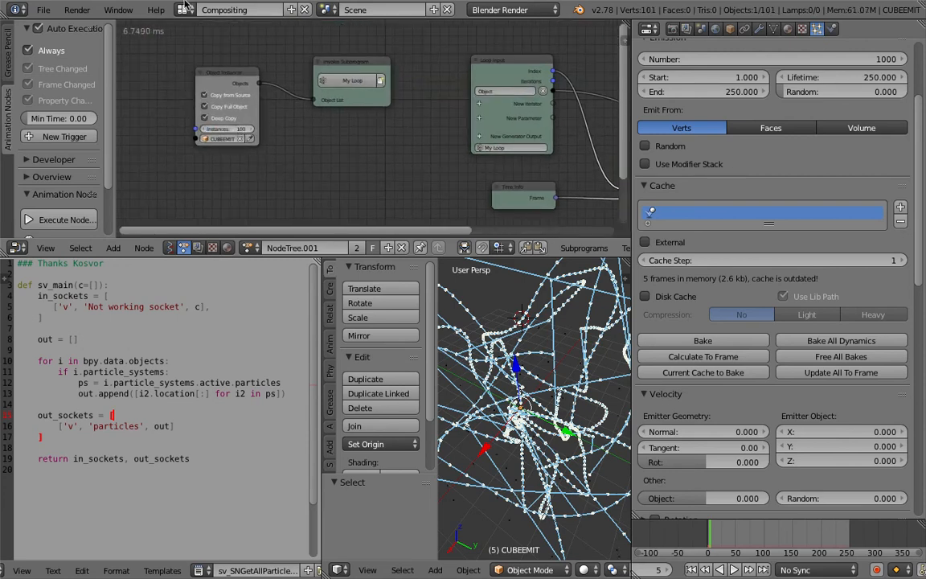
Switch to the 3D View Full layout, split off a narrow horizontal strip from the 3D view, and make it a Timeline
{"action": "left_click", "coordinate": [183, 10]}
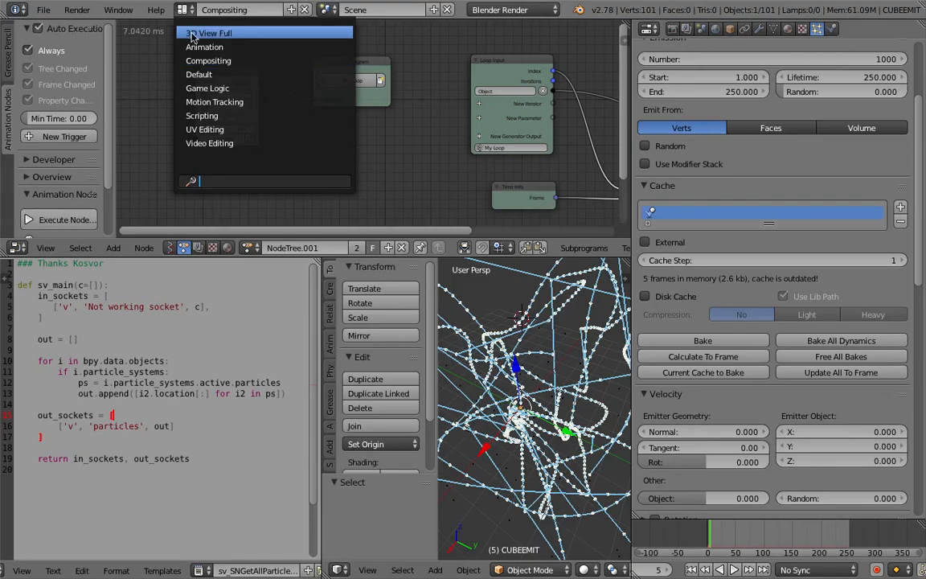
{"action": "left_click", "coordinate": [192, 33]}
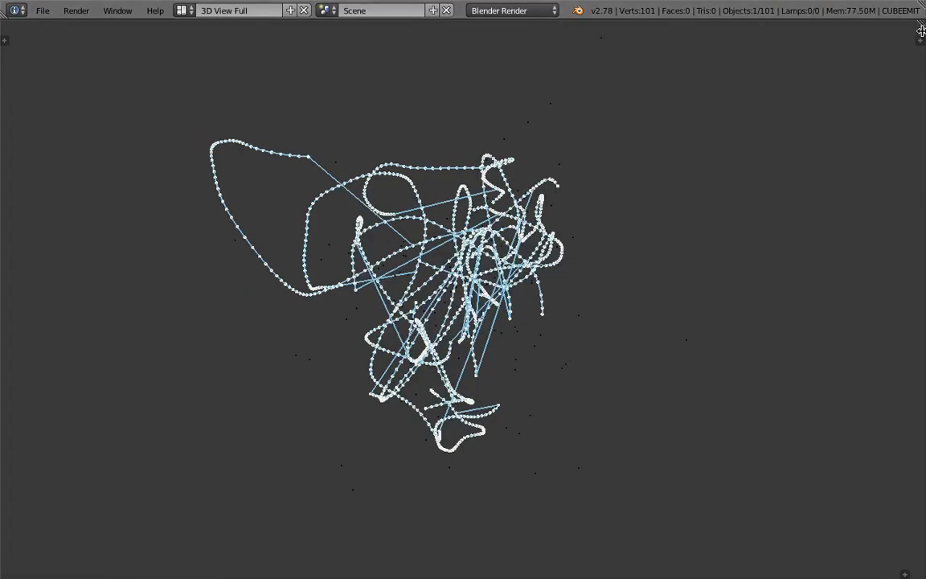
{"action": "left_click_drag", "start_coordinate": [921, 23], "coordinate": [904, 79]}
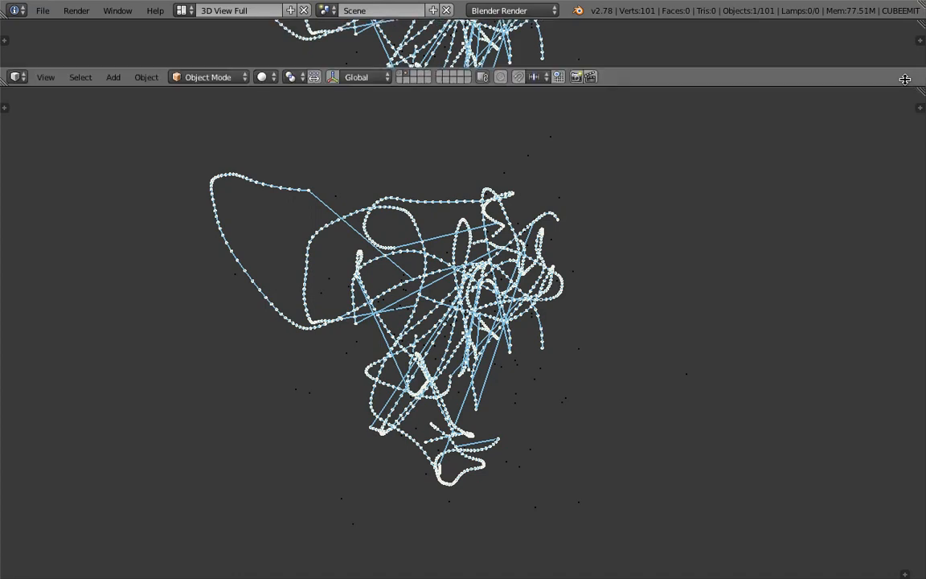
{"action": "left_click", "coordinate": [16, 76]}
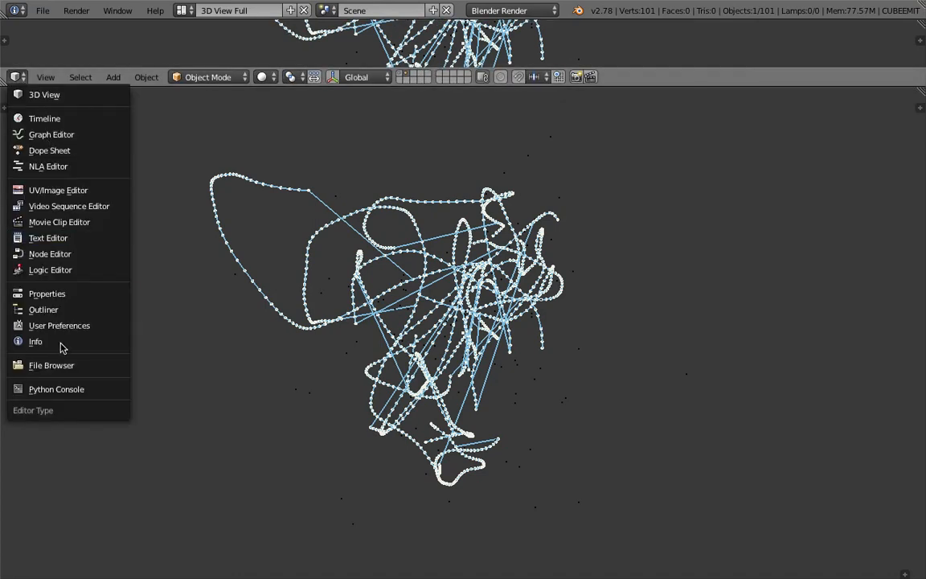
{"action": "left_click", "coordinate": [46, 118]}
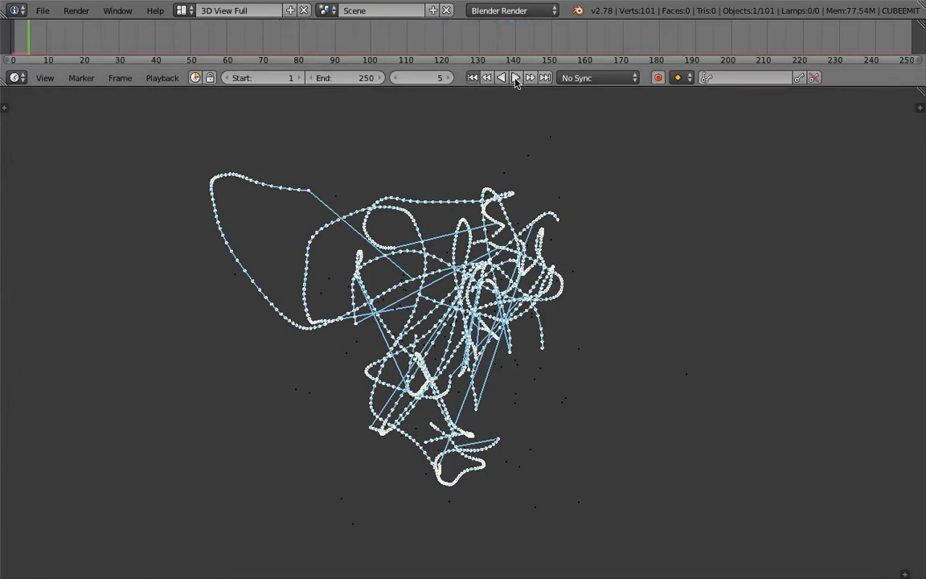
Rewind to the first frame and play the animation with the 100 instanced emitters
{"action": "key", "text": "shift+Left"}
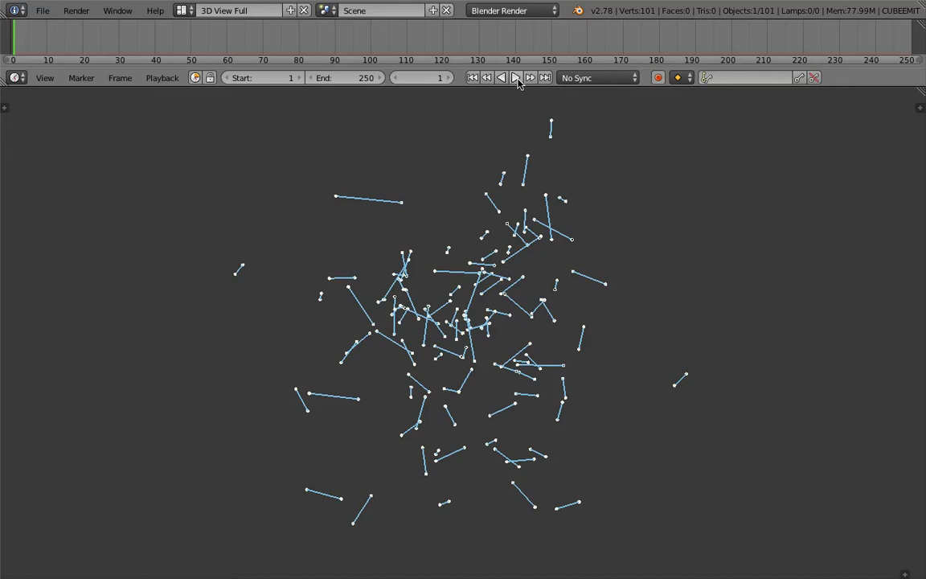
{"action": "left_click", "coordinate": [516, 77]}
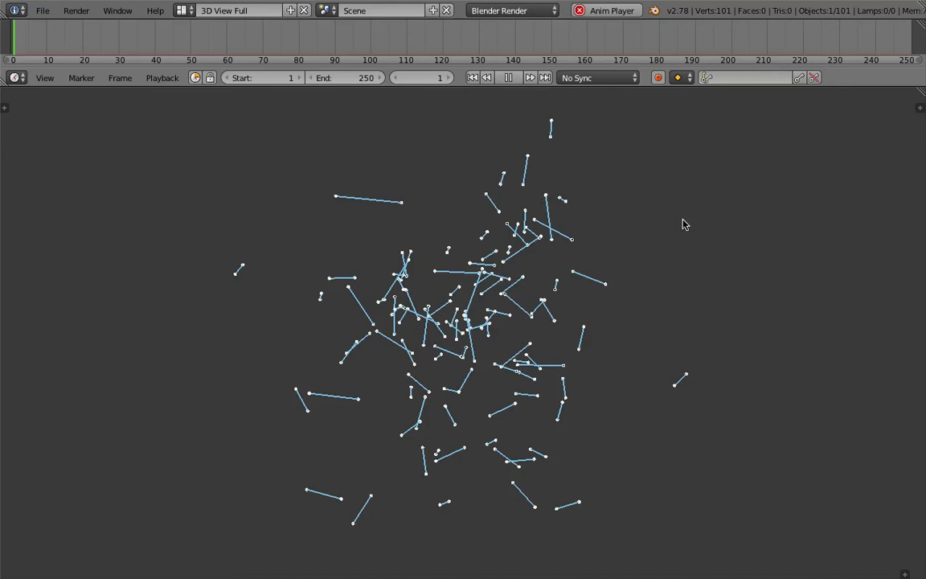